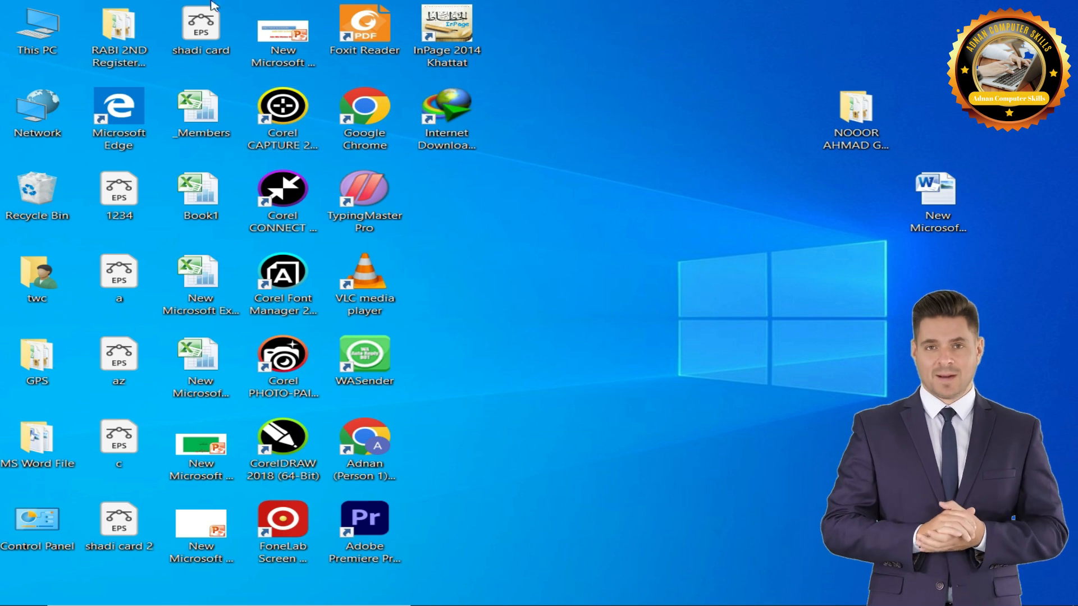
- Open This PC, TypingMaster Pro and the New Microsoft Word Document from the desktop, dismissing the Office activation wizard
{"action": "double_click", "coordinate": [50, 38]}
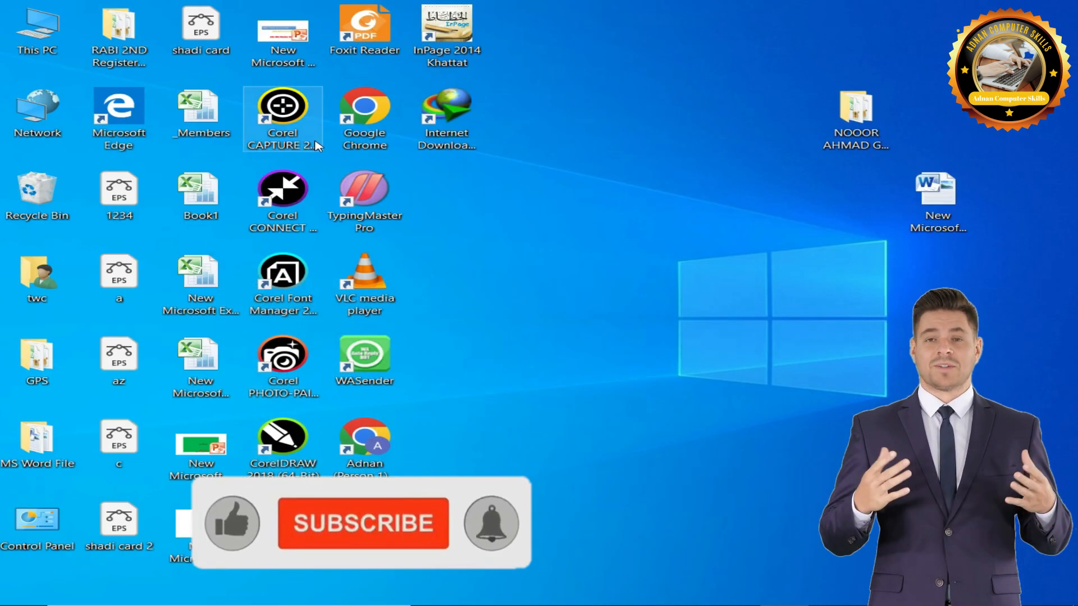
{"action": "double_click", "coordinate": [396, 198]}
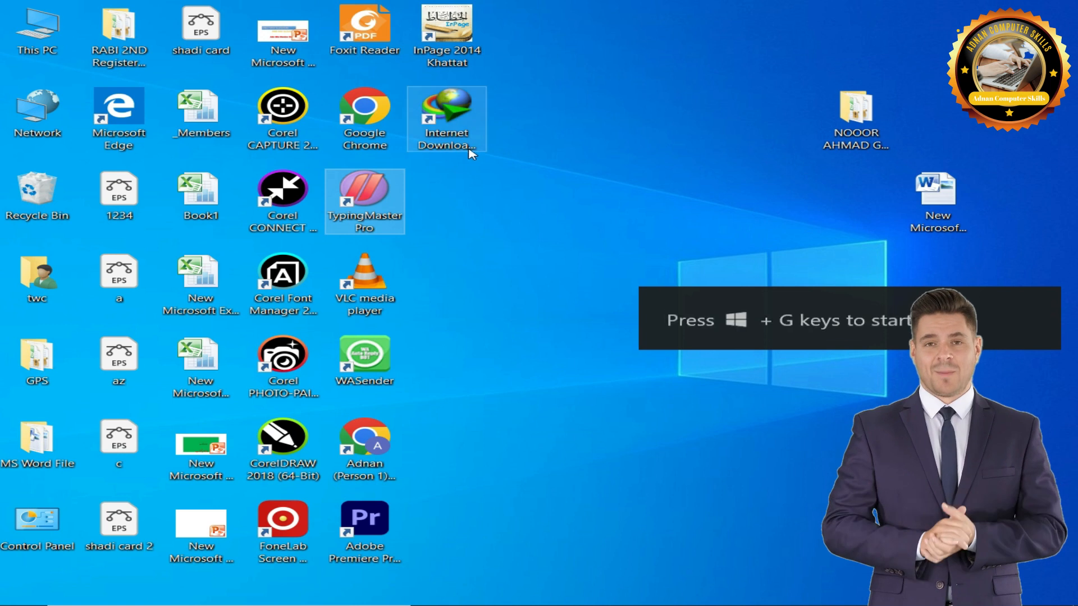
{"action": "left_click", "coordinate": [964, 206]}
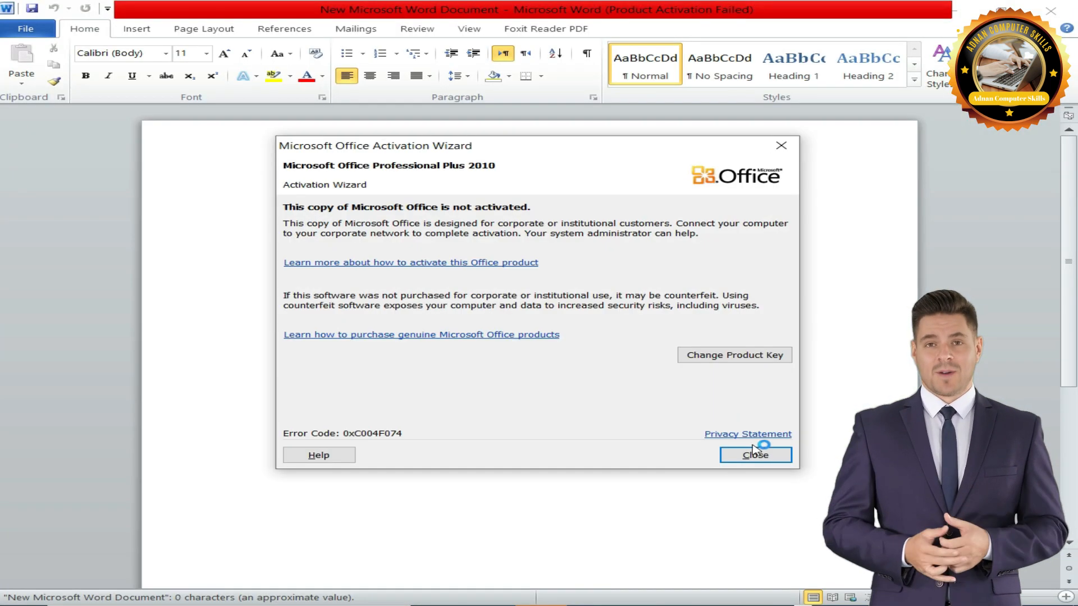
{"action": "left_click", "coordinate": [754, 449]}
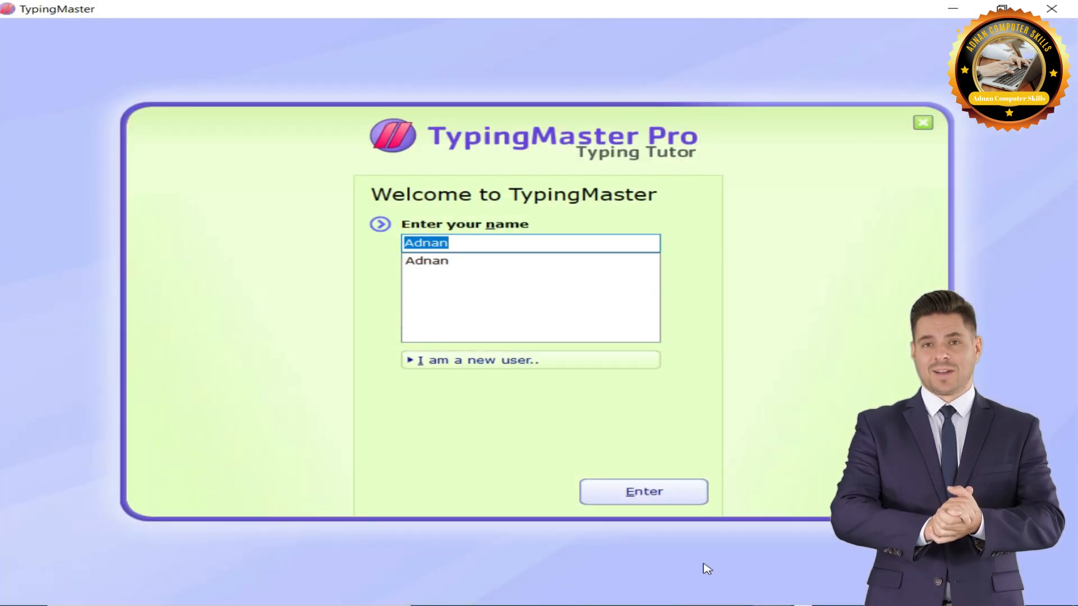
- Show the desktop by minimizing all open windows, restore them, and show the desktop again
{"action": "mouse_move", "coordinate": [770, 605]}
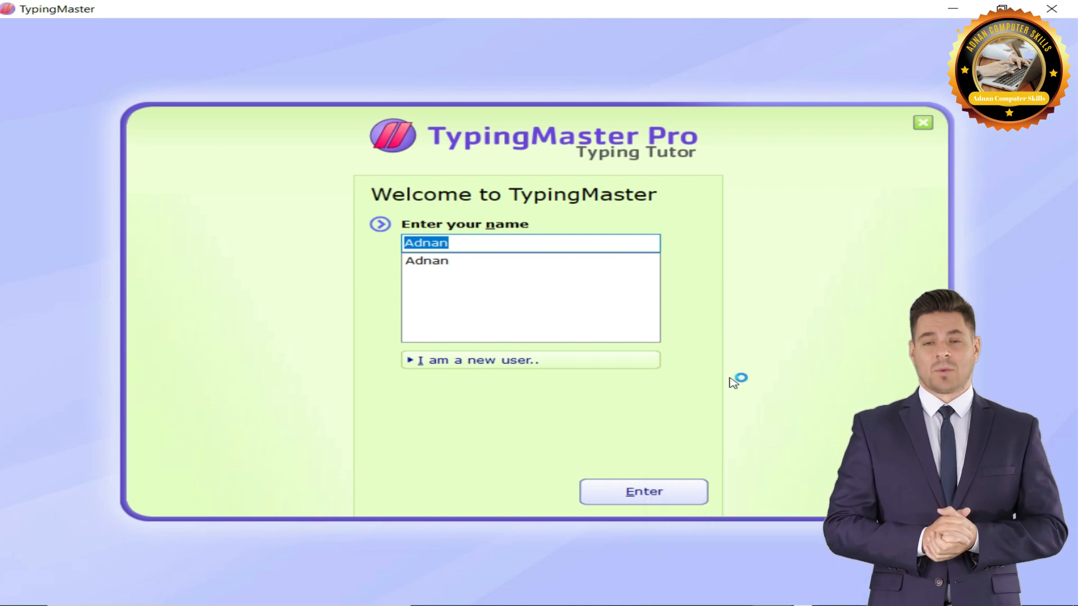
{"action": "key", "text": "super+d"}
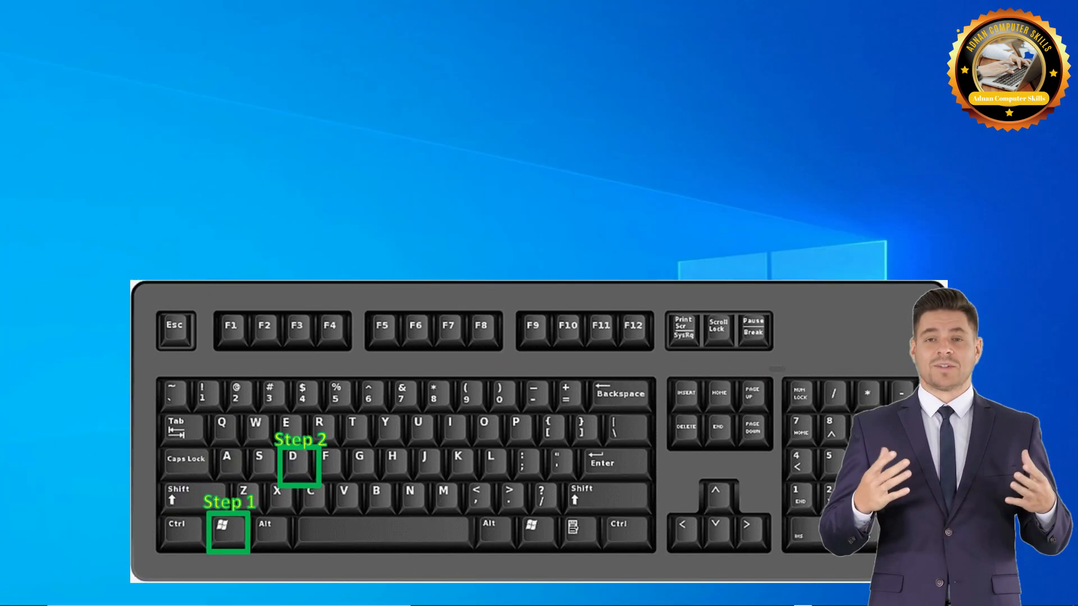
{"action": "key", "text": "super+d"}
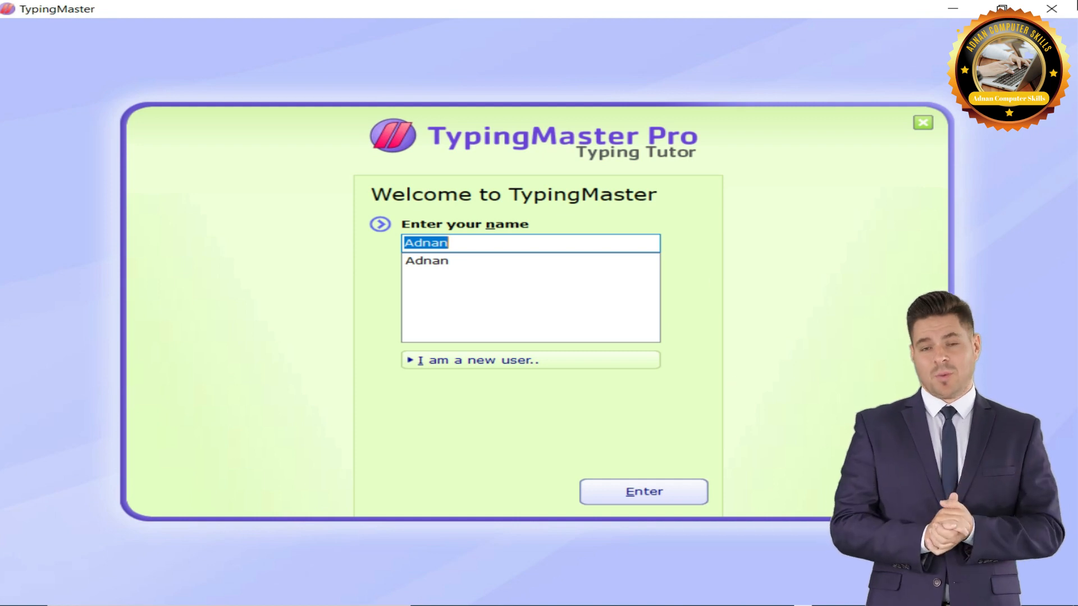
{"action": "key", "text": "super+d"}
{"action": "double_click", "coordinate": [936, 196]}
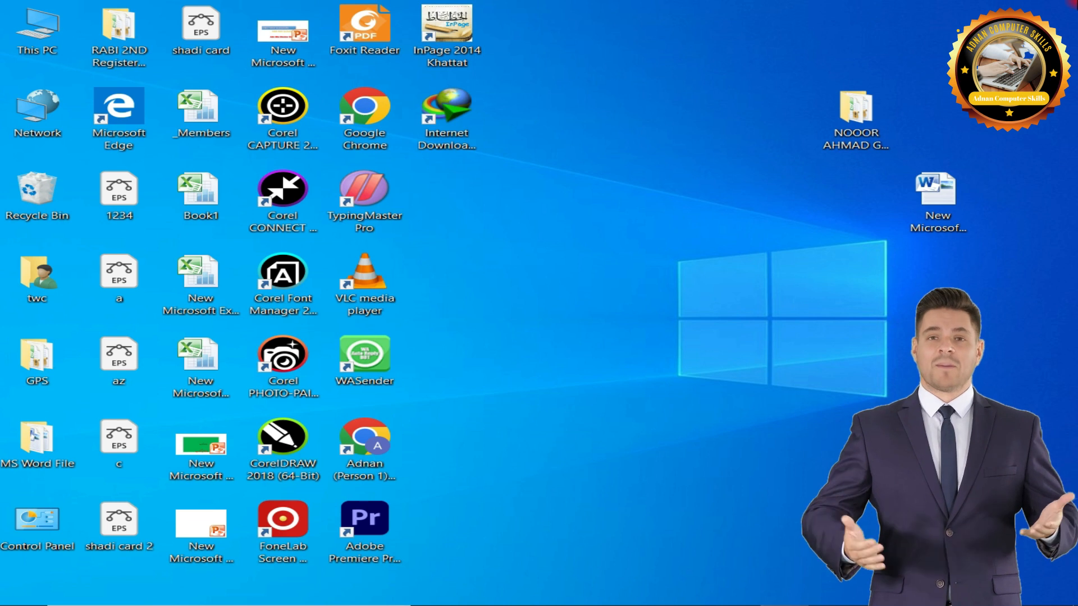
{"action": "left_click", "coordinate": [737, 298]}
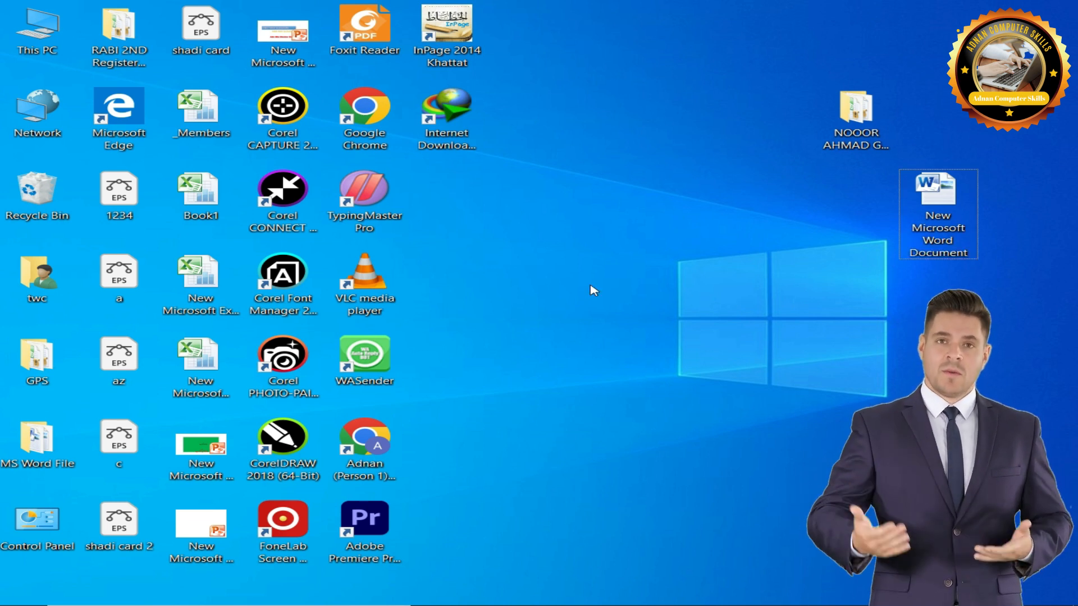
- Open This PC from the desktop, clear its window away, and open File Explorer directly
{"action": "double_click", "coordinate": [37, 28]}
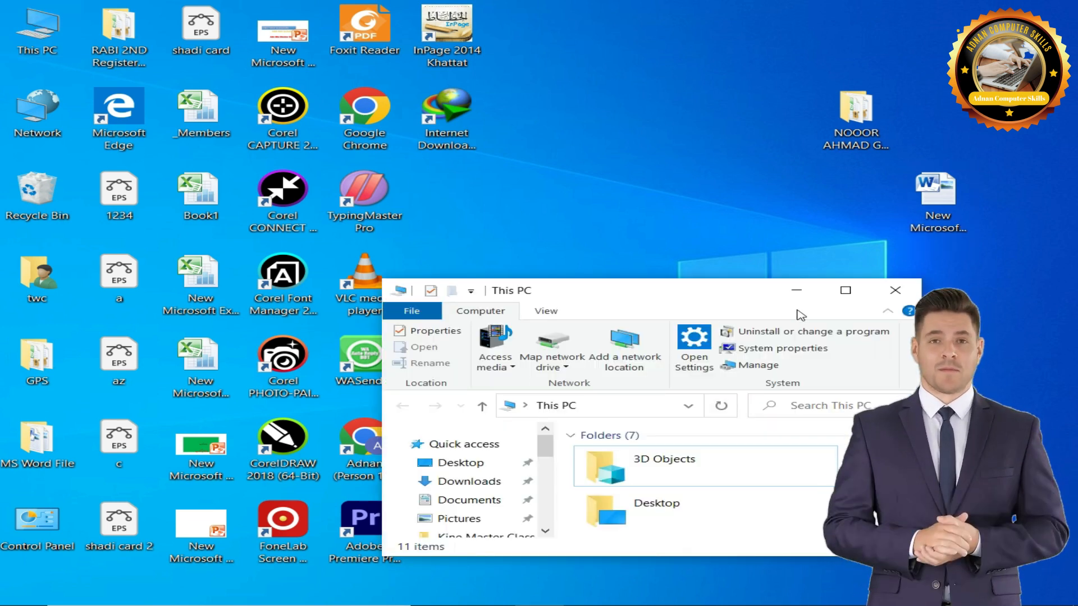
{"action": "left_click", "coordinate": [845, 293]}
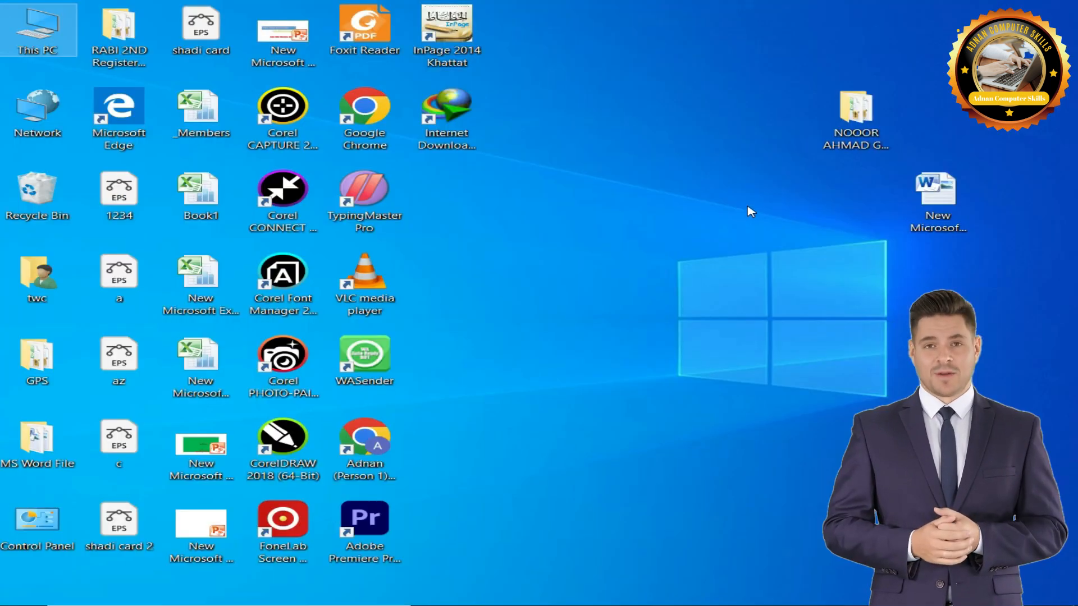
{"action": "key", "text": "super+e"}
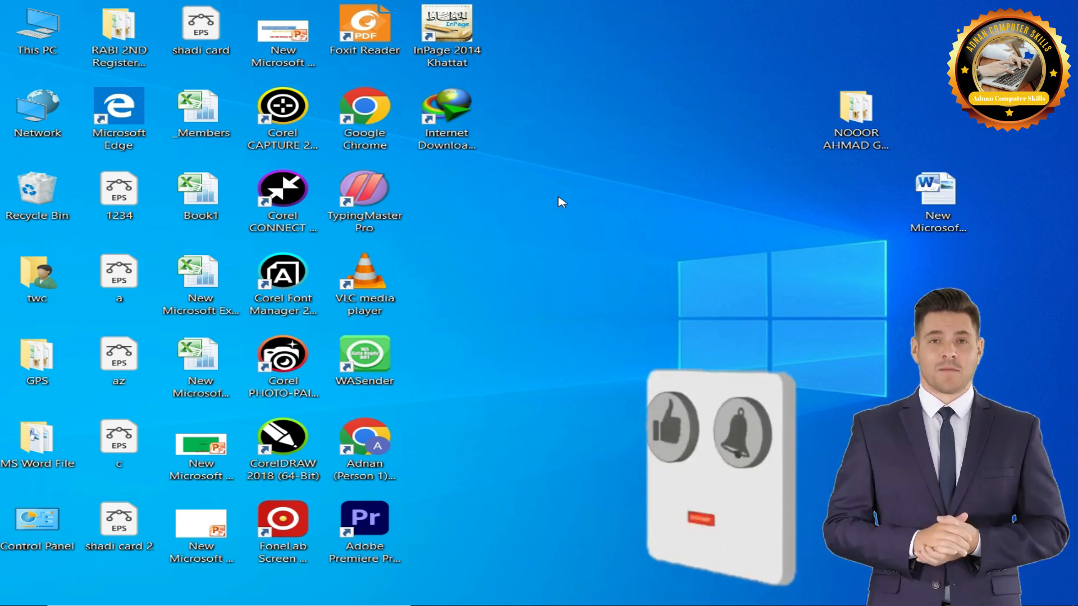
- Open Local Disk (F:) from This PC and copy the PDF file G.E.S. CLASS WORK 2
{"action": "left_click", "coordinate": [41, 49]}
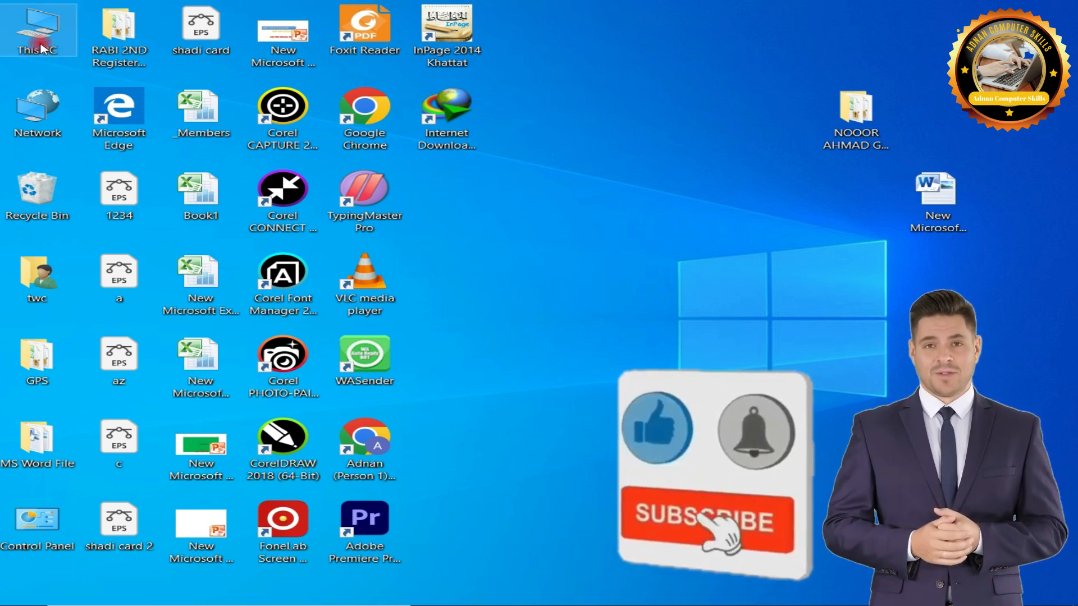
{"action": "double_click", "coordinate": [41, 49]}
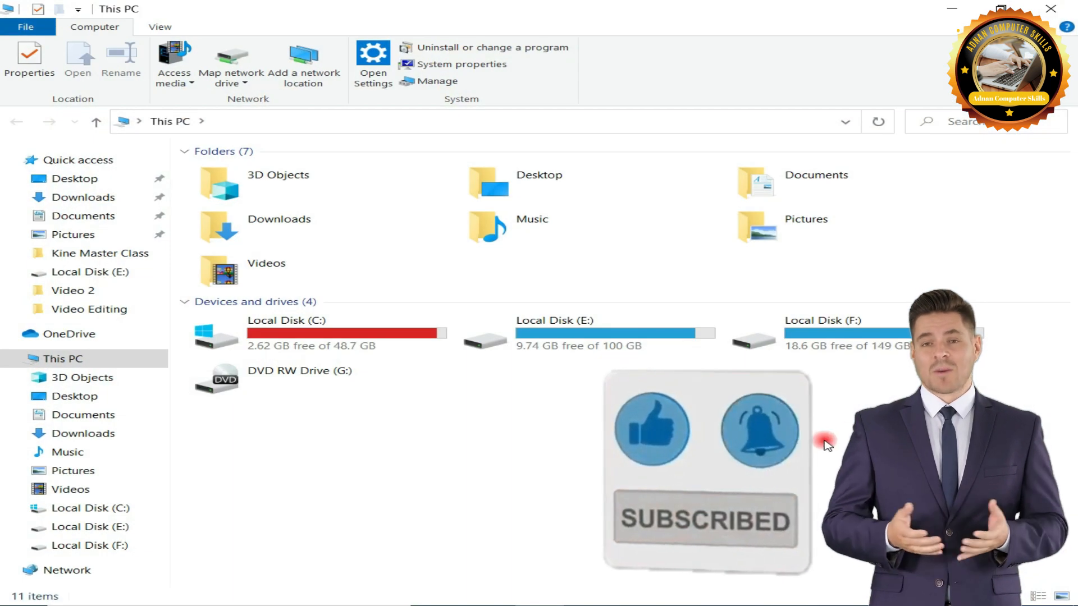
{"action": "double_click", "coordinate": [820, 331]}
{"action": "left_click_drag", "start_coordinate": [1073, 303], "coordinate": [1073, 396]}
{"action": "left_click", "coordinate": [996, 326]}
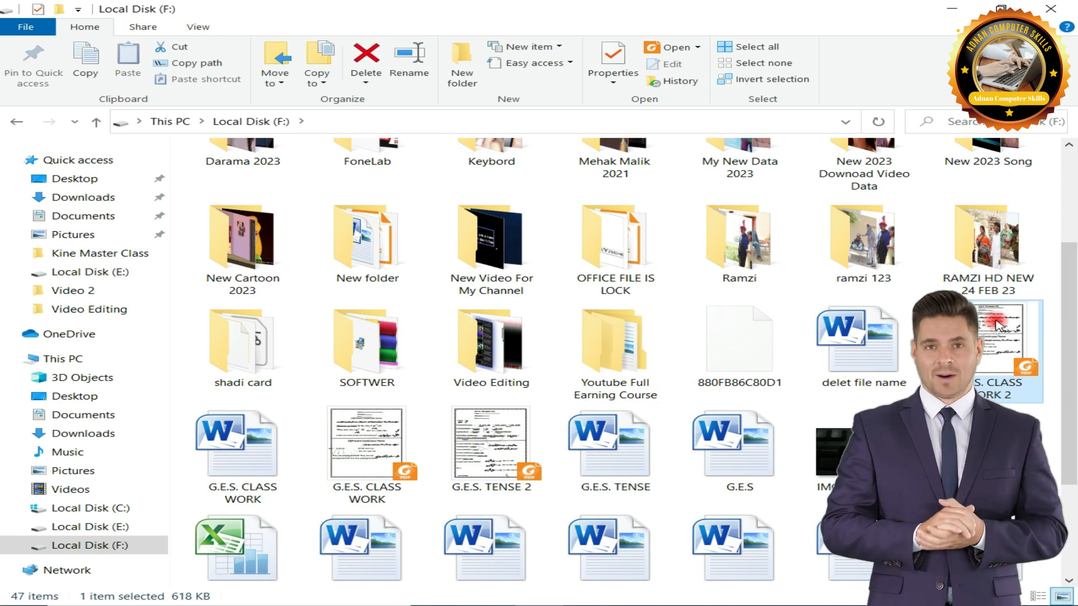
{"action": "right_click", "coordinate": [995, 326]}
{"action": "left_click", "coordinate": [741, 243]}
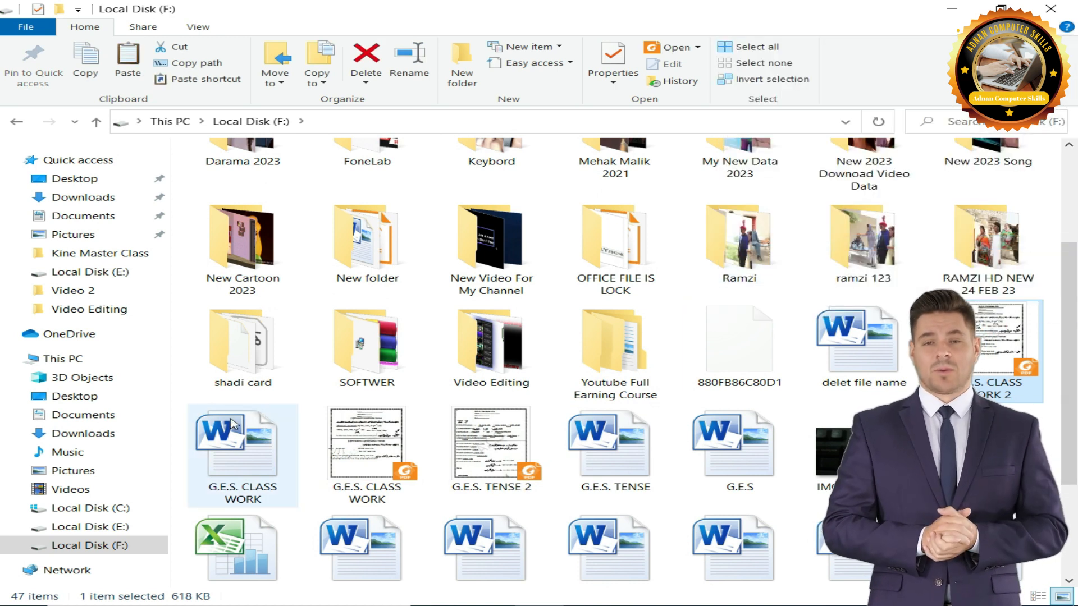
- Paste the copied PDF into Local Disk (E:) and close the File Explorer window
{"action": "left_click", "coordinate": [107, 527]}
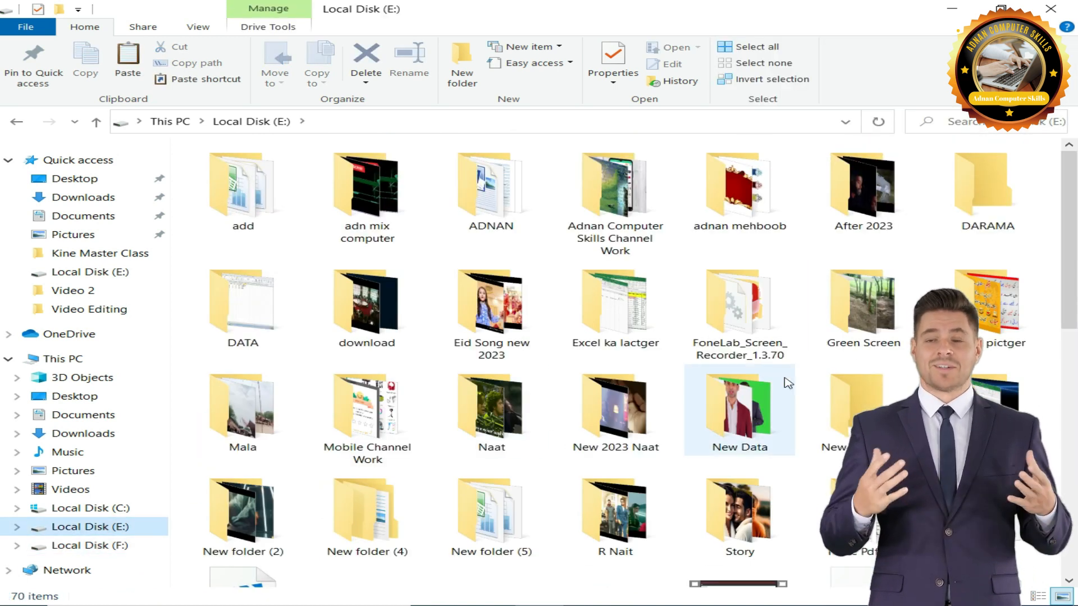
{"action": "right_click", "coordinate": [807, 364]}
{"action": "left_click", "coordinate": [825, 449]}
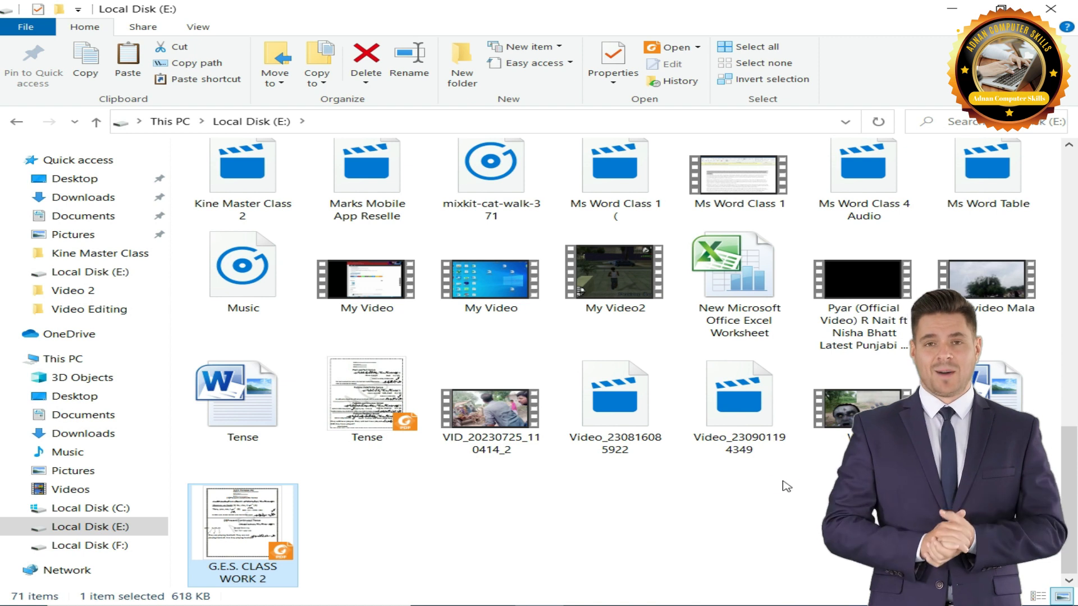
{"action": "left_click", "coordinate": [742, 517]}
{"action": "left_click", "coordinate": [1050, 8]}
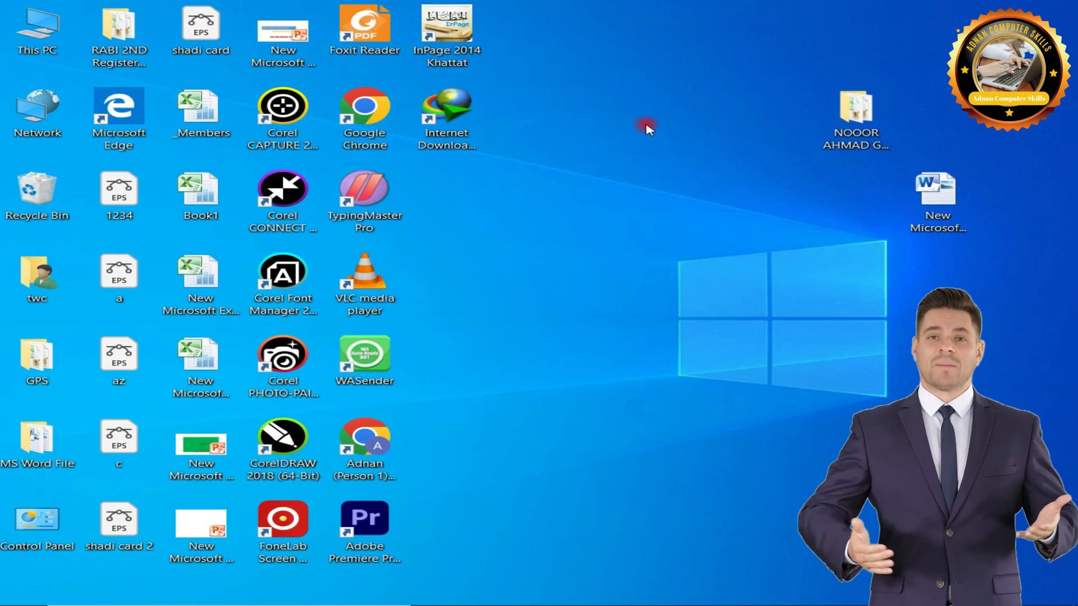
- Reopen Local Disk (F:) from This PC and select the G.E.S Word document for copying
{"action": "double_click", "coordinate": [32, 28]}
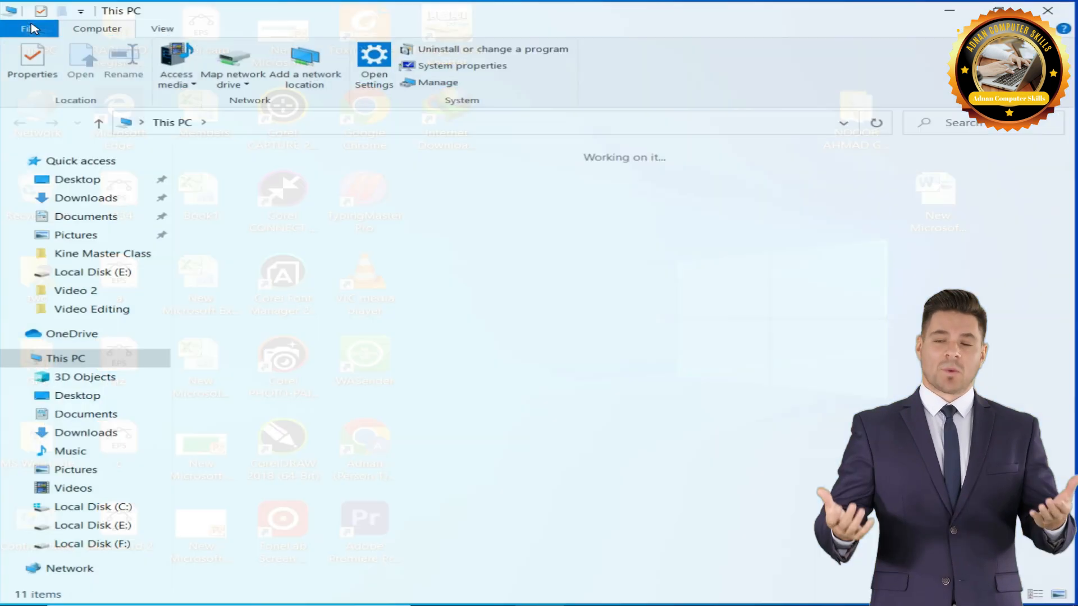
{"action": "left_click", "coordinate": [811, 336]}
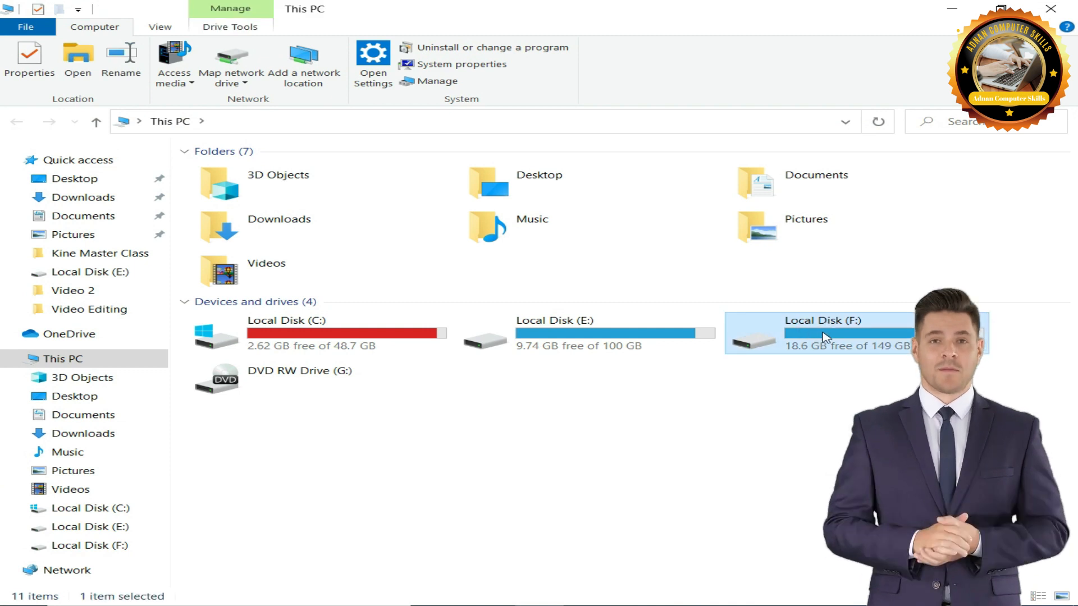
{"action": "double_click", "coordinate": [824, 338]}
{"action": "left_click_drag", "start_coordinate": [1075, 270], "coordinate": [1074, 384]}
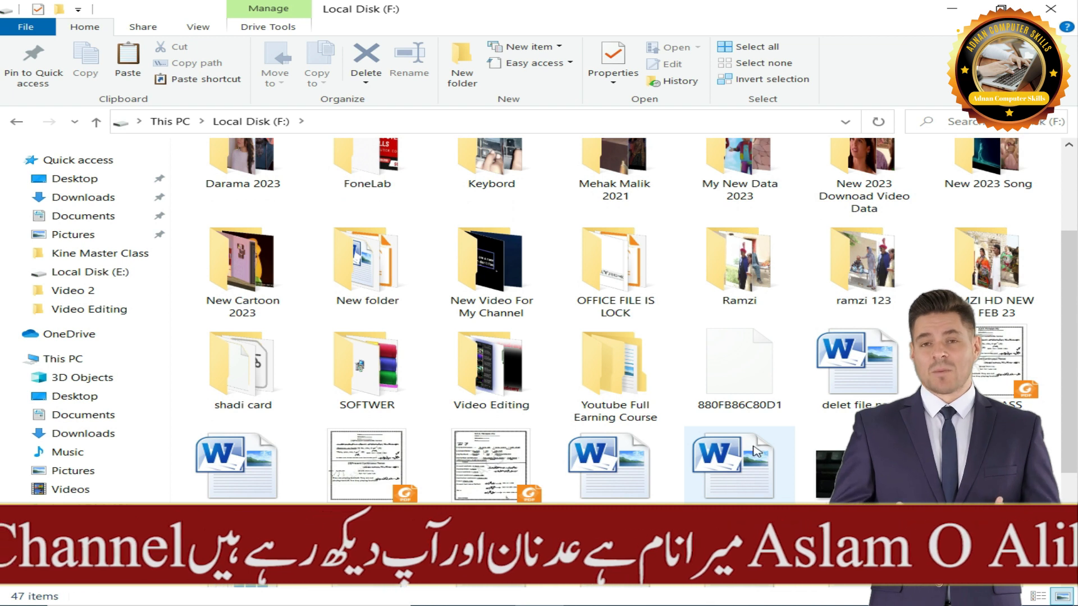
{"action": "left_click", "coordinate": [758, 452]}
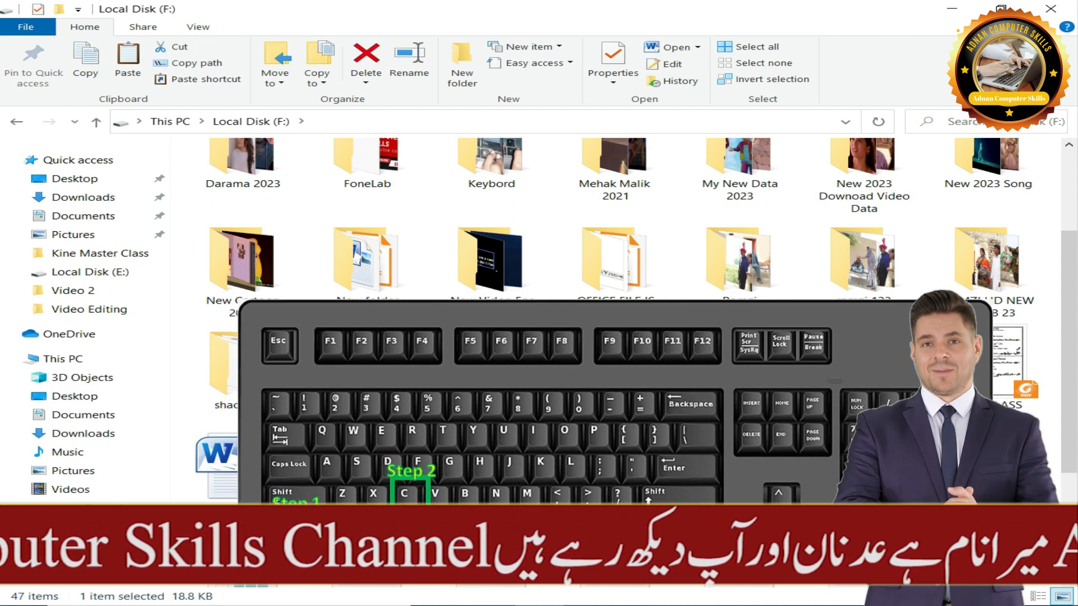
- Paste the G.E.S document into Local Disk (E:), skipping the file that has the same name
{"action": "left_click", "coordinate": [90, 545]}
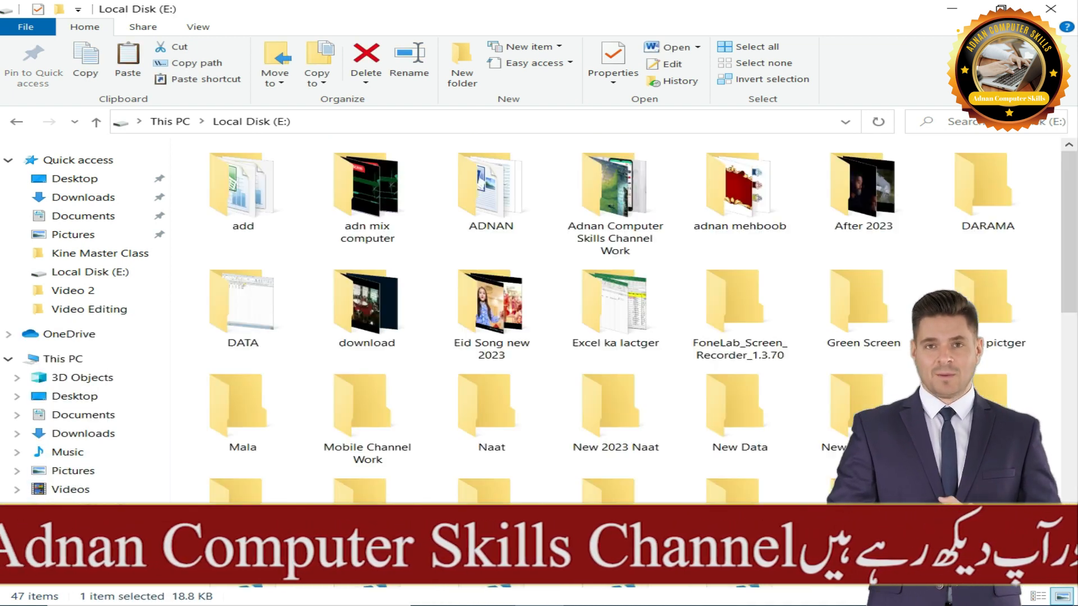
{"action": "key", "text": "ctrl+v"}
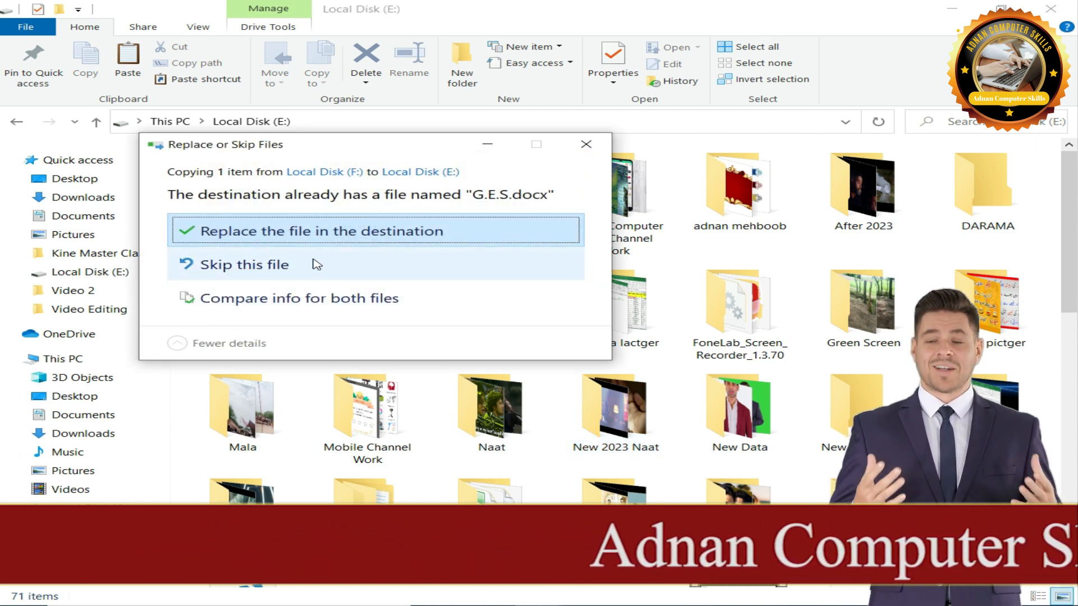
{"action": "left_click", "coordinate": [319, 266]}
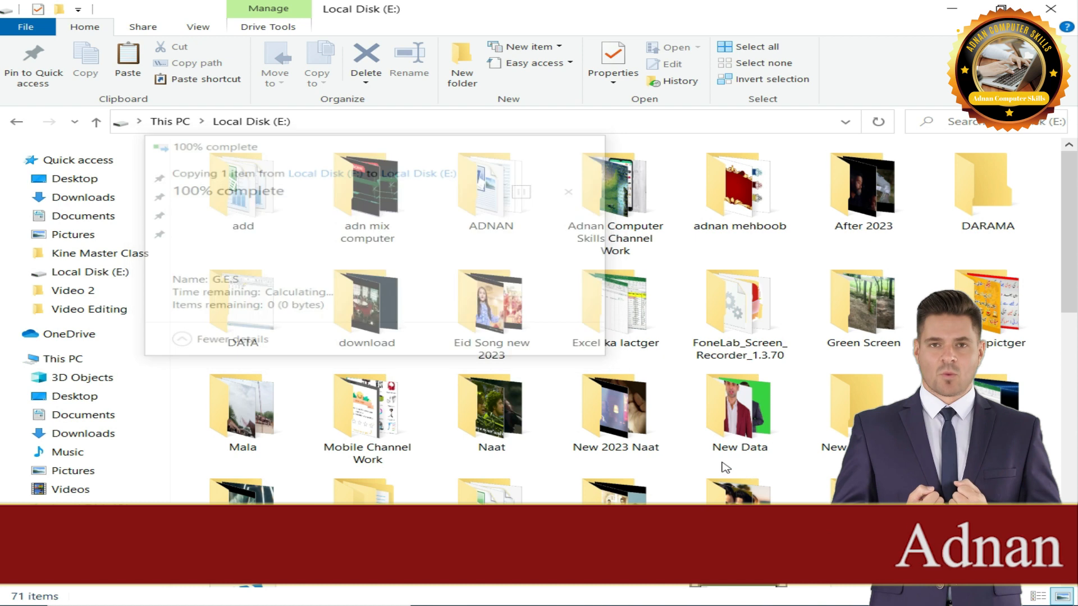
- Copy the IMG image file from Local Disk (F:) and paste it into Local Disk (E:)
{"action": "left_click", "coordinate": [90, 564]}
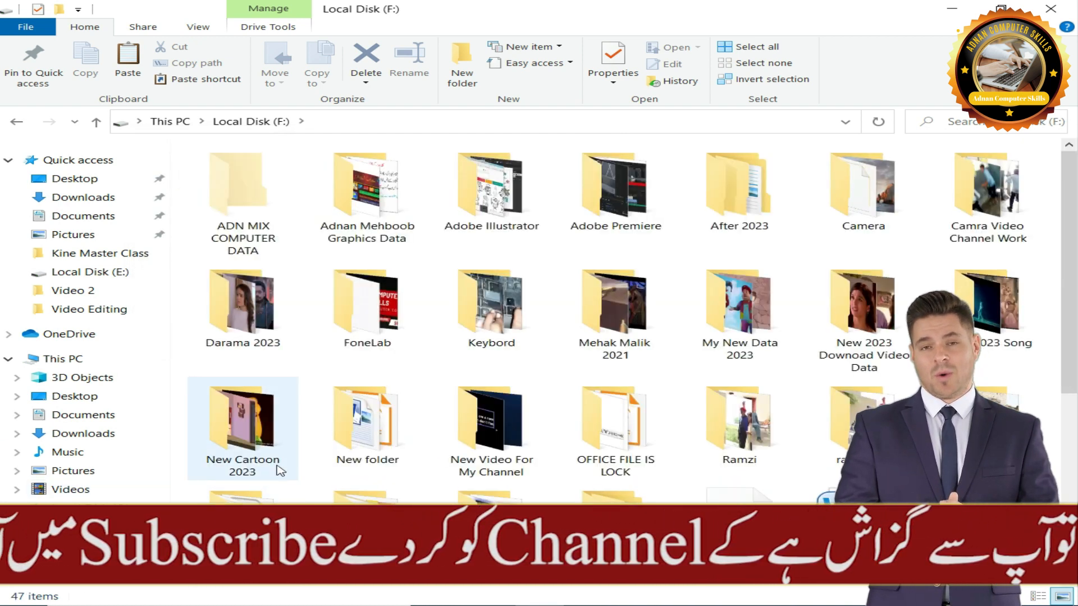
{"action": "scroll", "coordinate": [1072, 371], "scroll_direction": "down", "scroll_amount": 3}
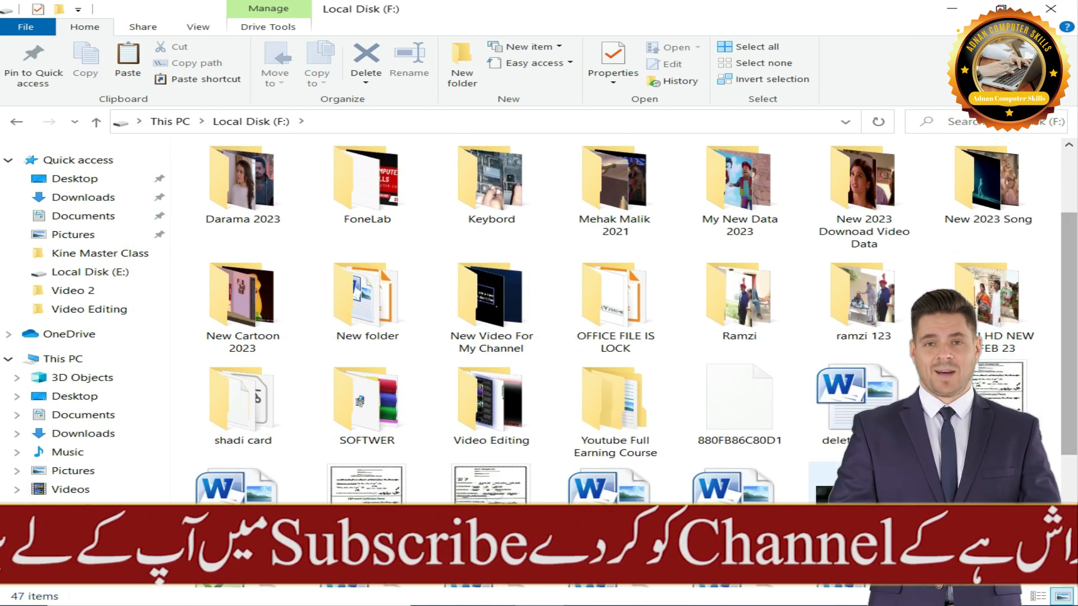
{"action": "scroll", "coordinate": [1072, 337], "scroll_direction": "down", "scroll_amount": 3}
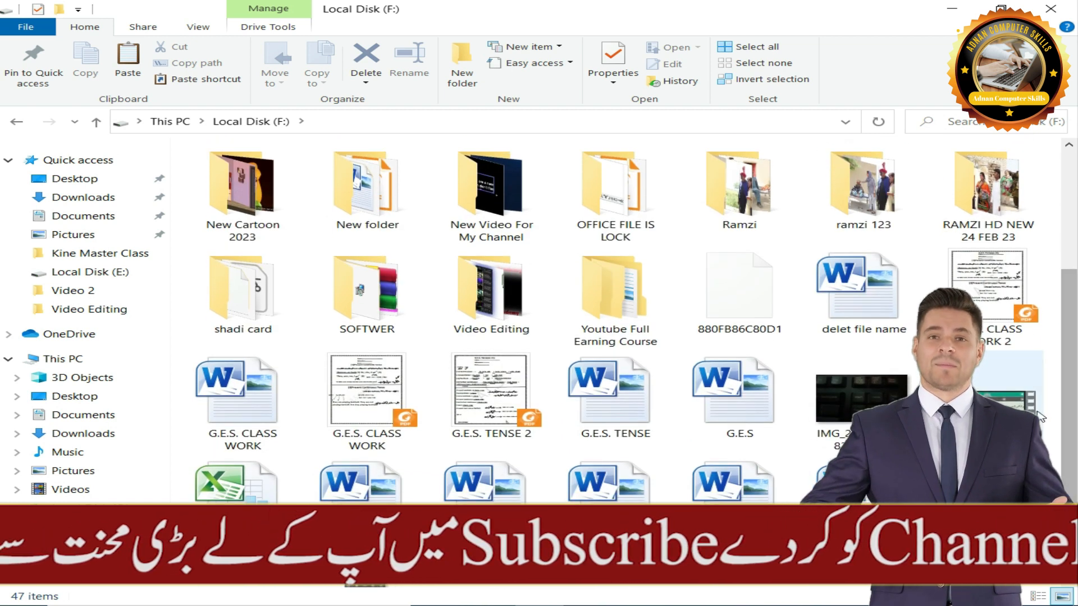
{"action": "left_click", "coordinate": [1036, 412]}
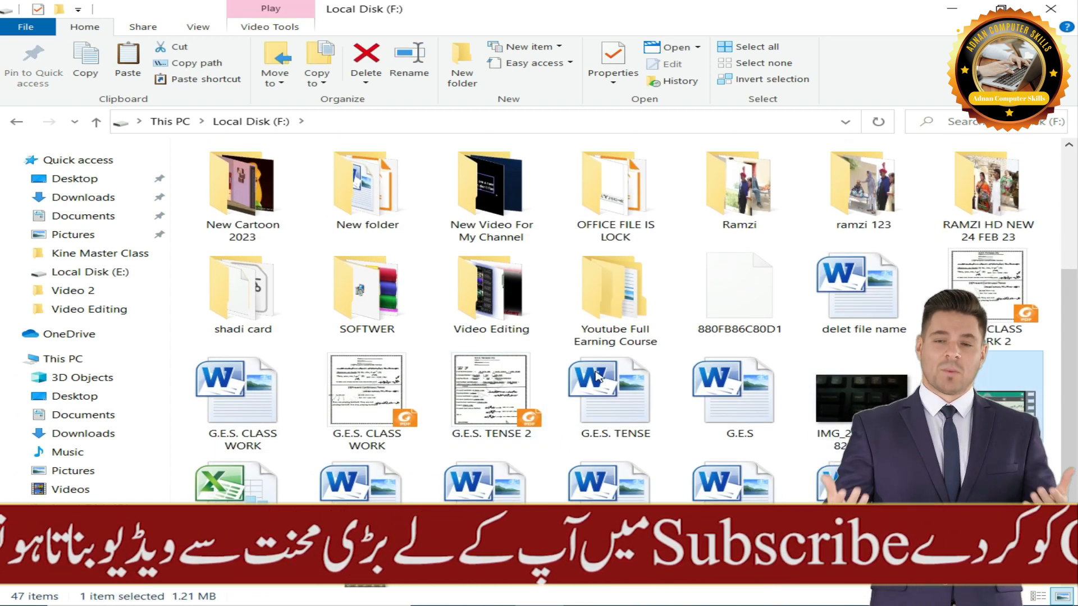
{"action": "left_click", "coordinate": [863, 400]}
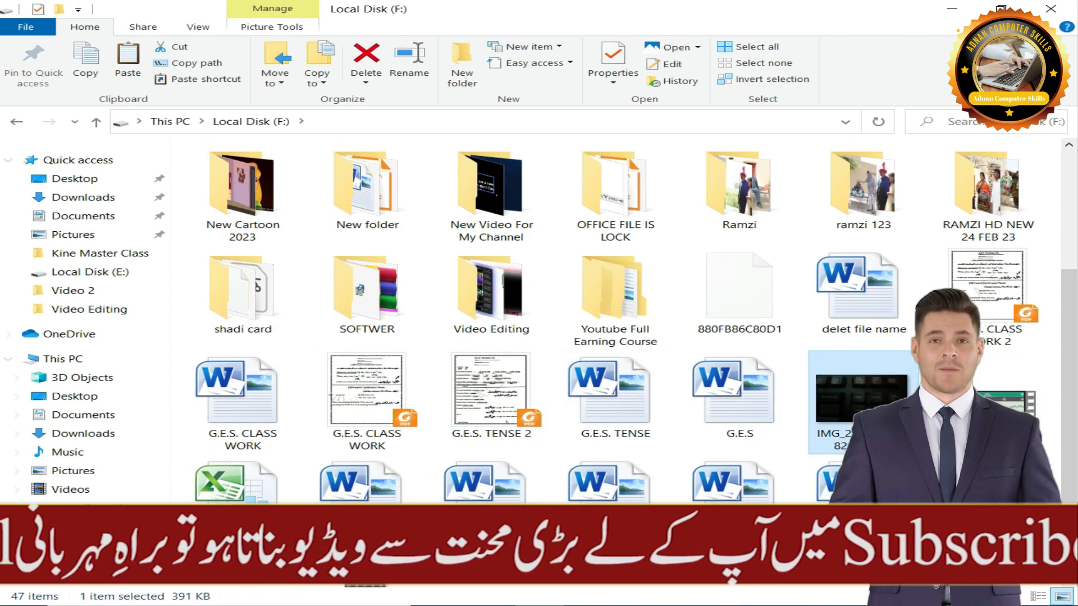
{"action": "left_click", "coordinate": [90, 545]}
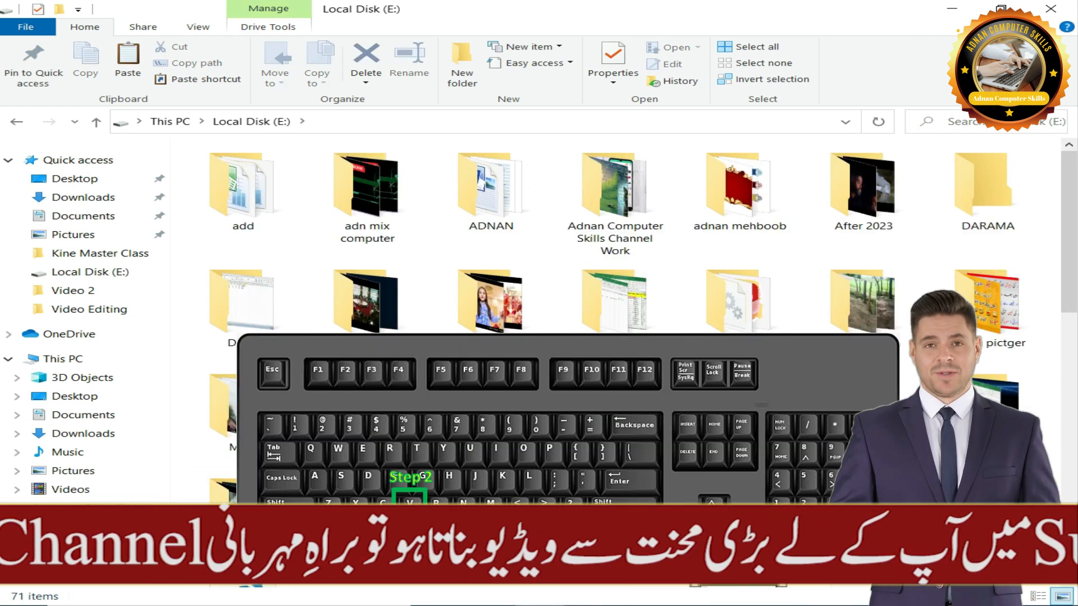
{"action": "key", "text": "ctrl+v"}
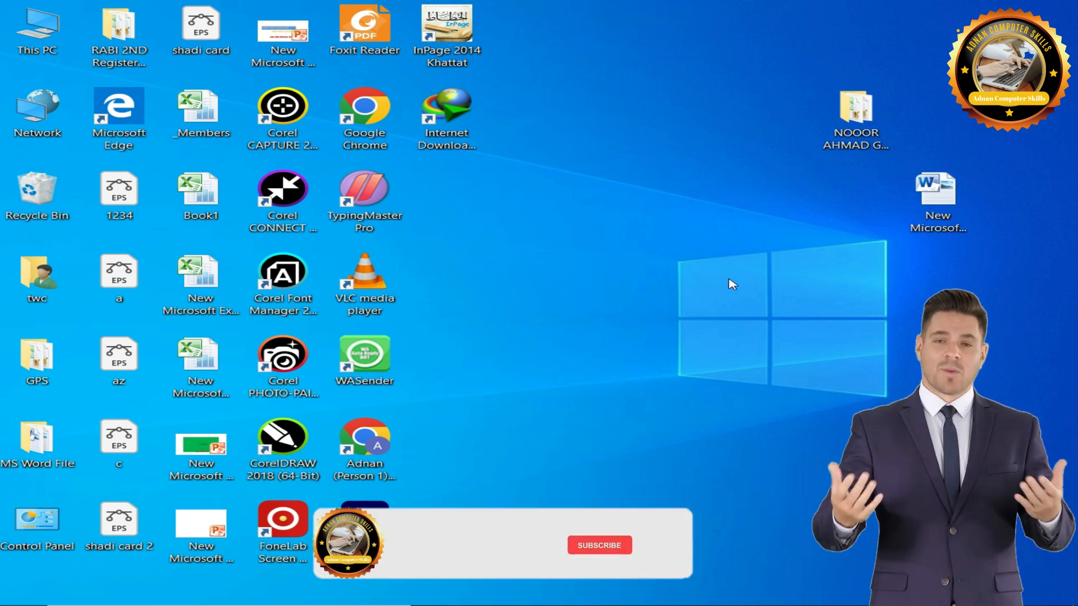
- View the Shut down option among the Start menu's power choices and close the Start menu
{"action": "left_click", "coordinate": [7, 602]}
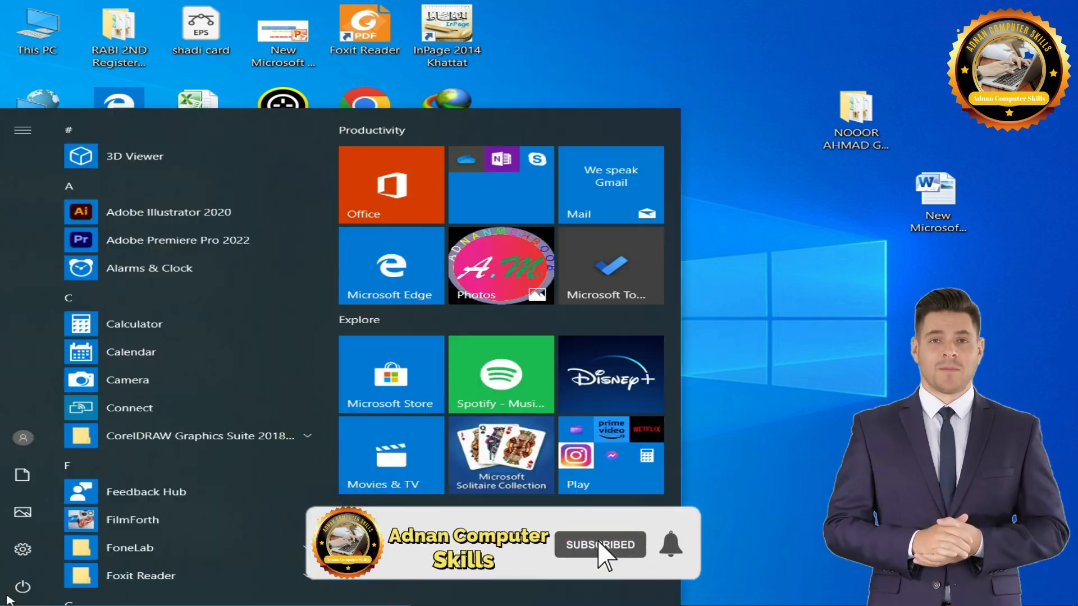
{"action": "left_click", "coordinate": [5, 594]}
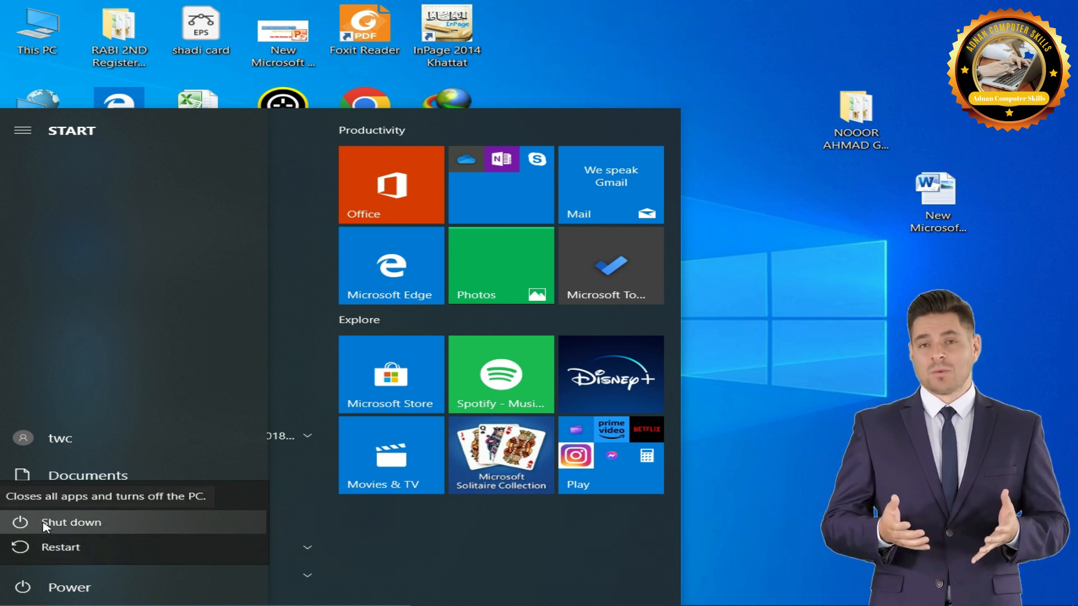
{"action": "left_click", "coordinate": [628, 194]}
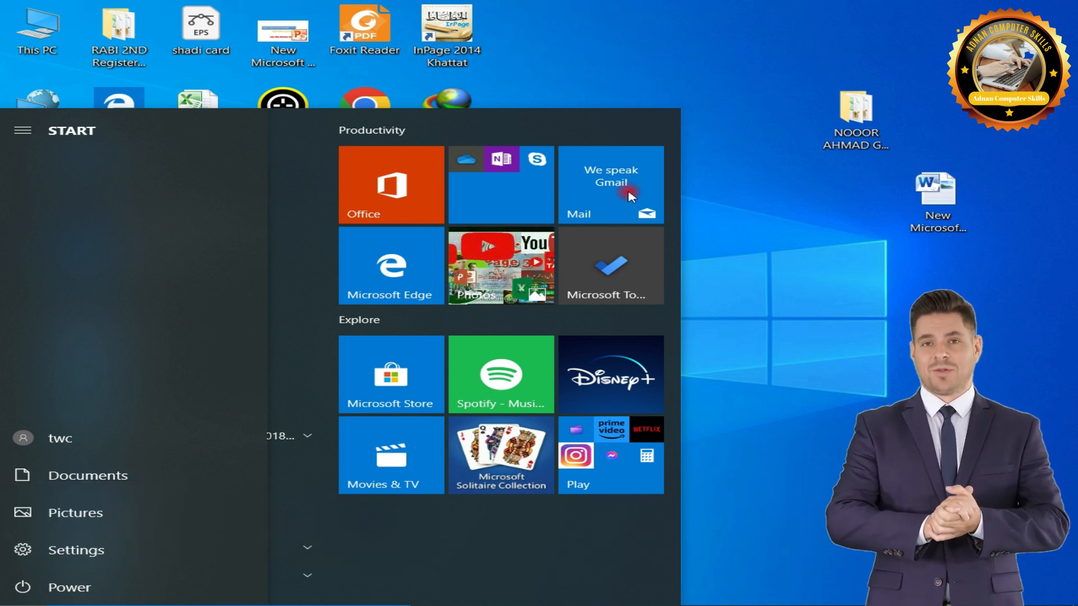
{"action": "left_click", "coordinate": [827, 276]}
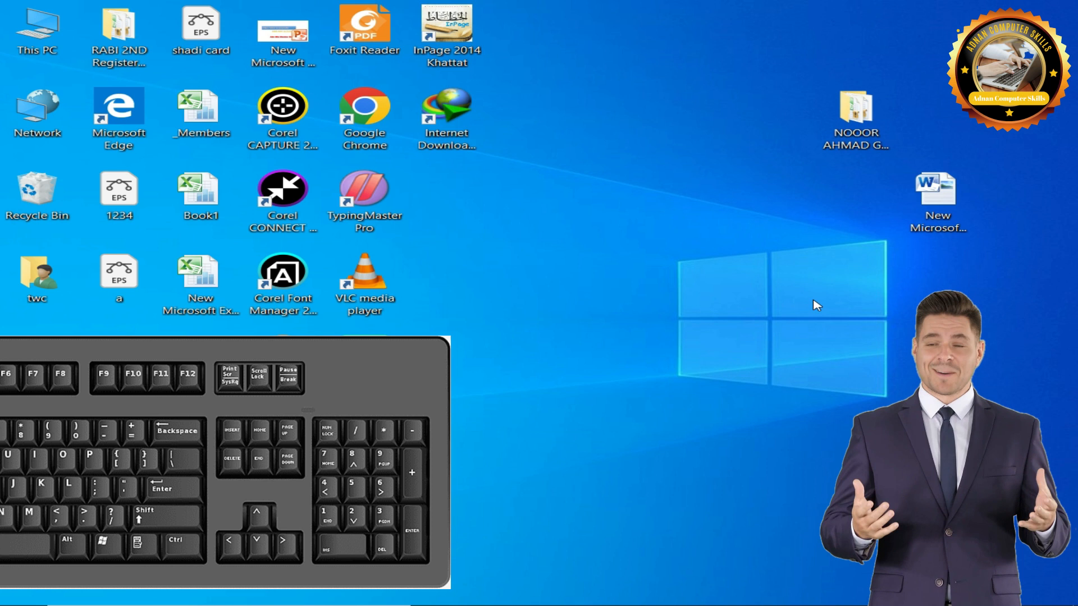
- Open the Shut Down Windows dialog, choose Shut down as the action and cancel the dialog
{"action": "key", "text": "alt+F4"}
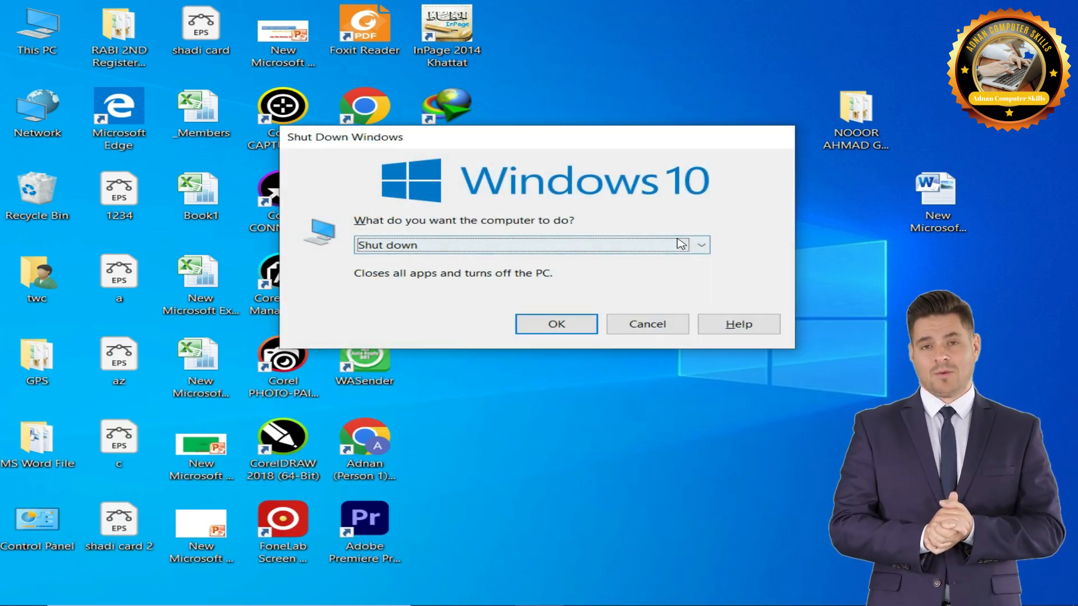
{"action": "left_click", "coordinate": [707, 248]}
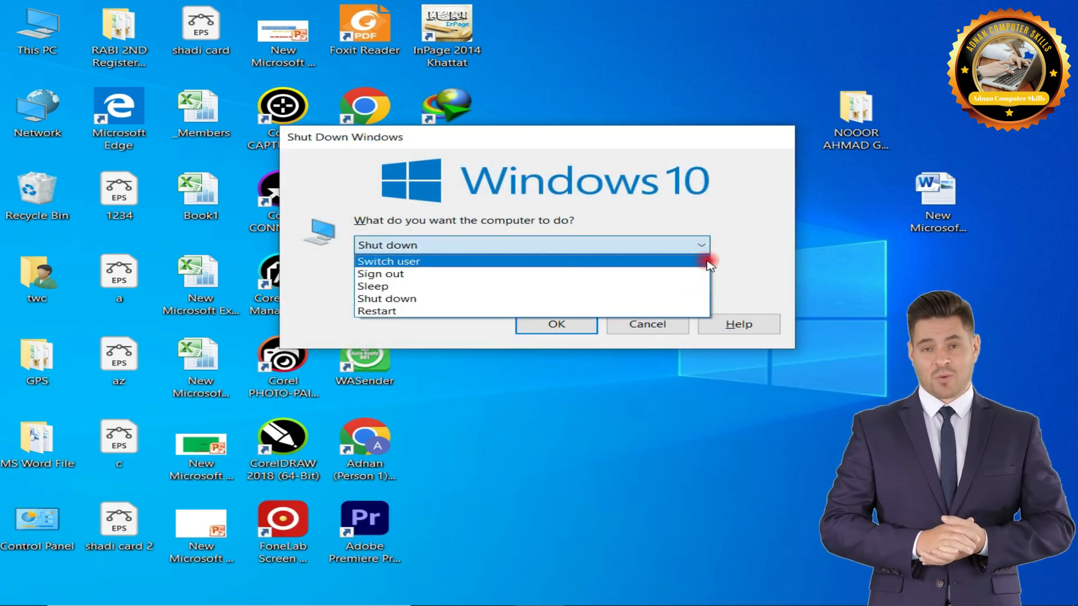
{"action": "left_click", "coordinate": [516, 300]}
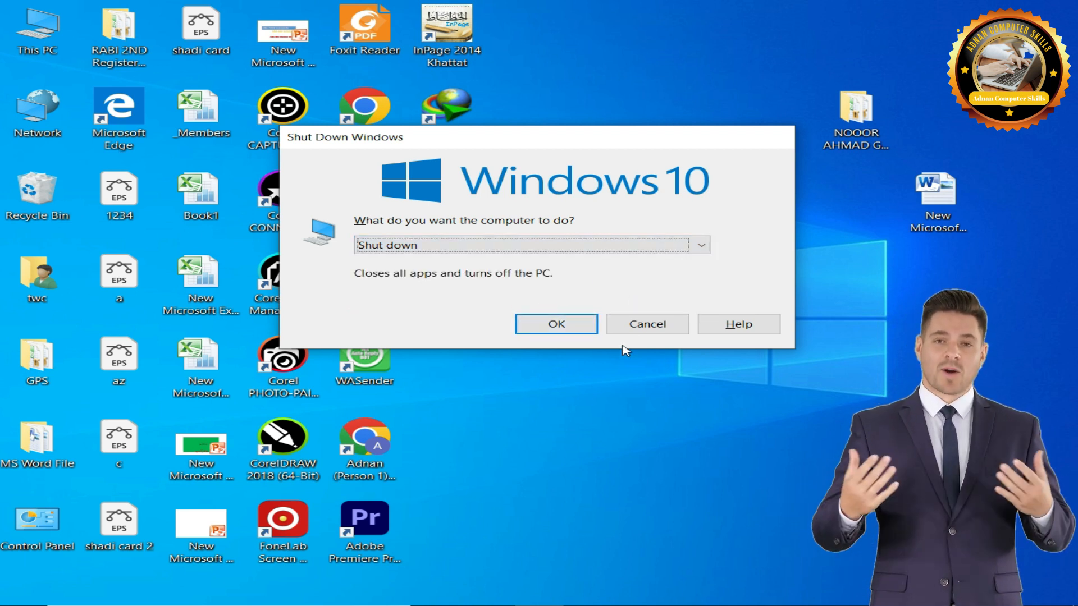
{"action": "left_click", "coordinate": [655, 326]}
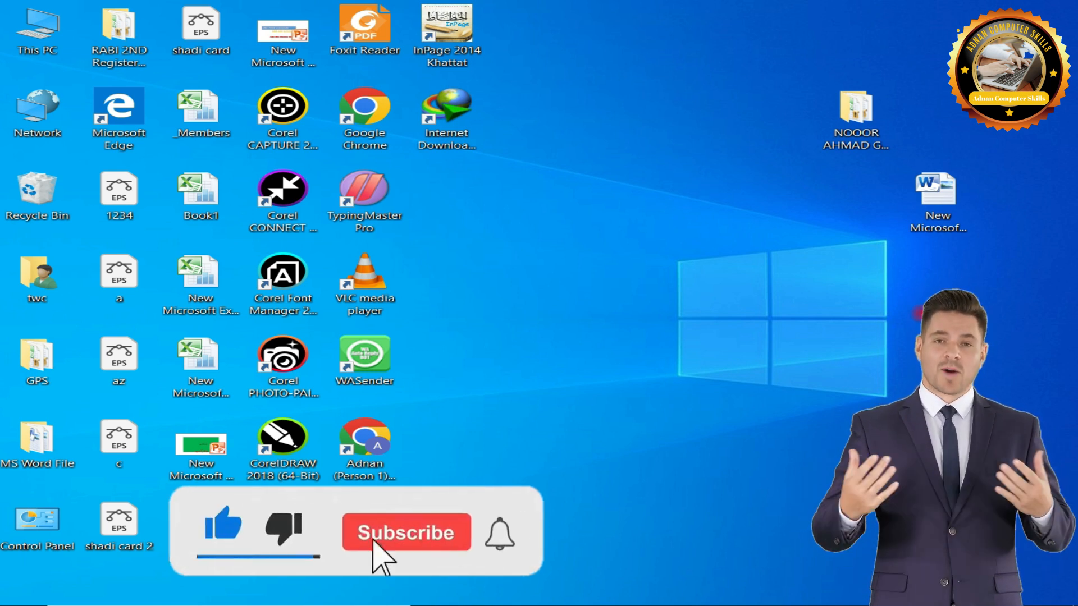
- Rename the new Microsoft Word document on the desktop as s
{"action": "left_click", "coordinate": [955, 208]}
{"action": "right_click", "coordinate": [935, 193]}
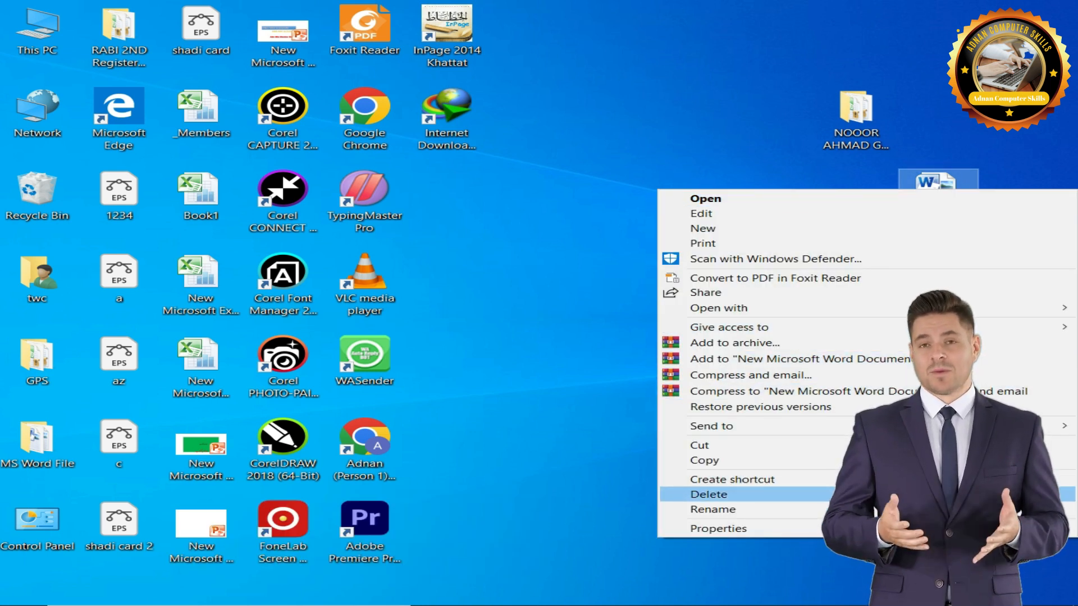
{"action": "left_click", "coordinate": [853, 509]}
{"action": "type", "text": "yhg"}
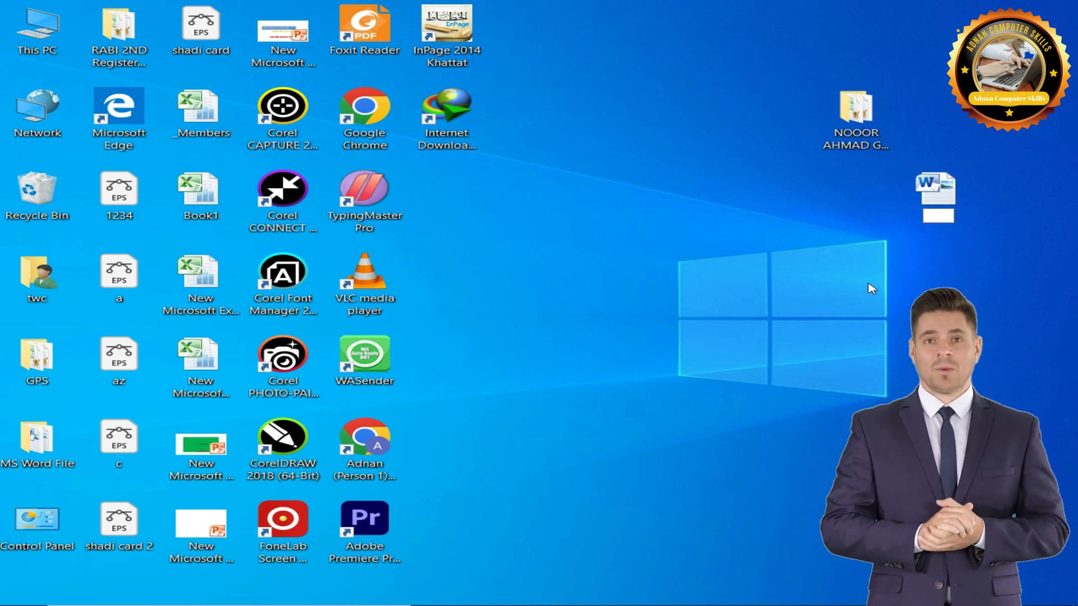
{"action": "key", "text": "Return"}
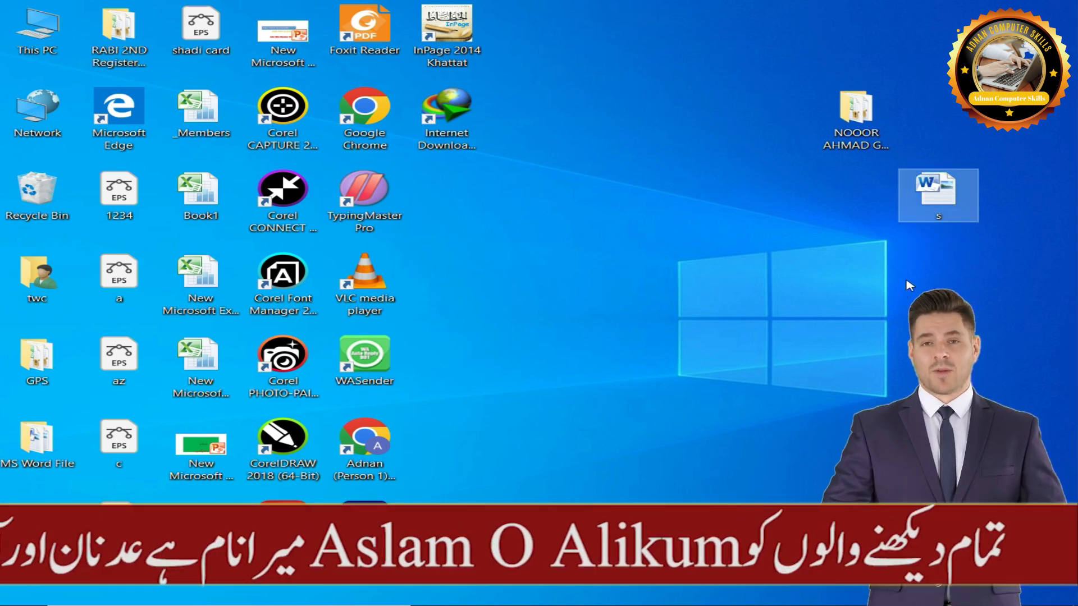
- Open the s document's name for editing, leave it without entering a new one and refresh the desktop
{"action": "right_click", "coordinate": [920, 179]}
{"action": "left_click", "coordinate": [873, 505]}
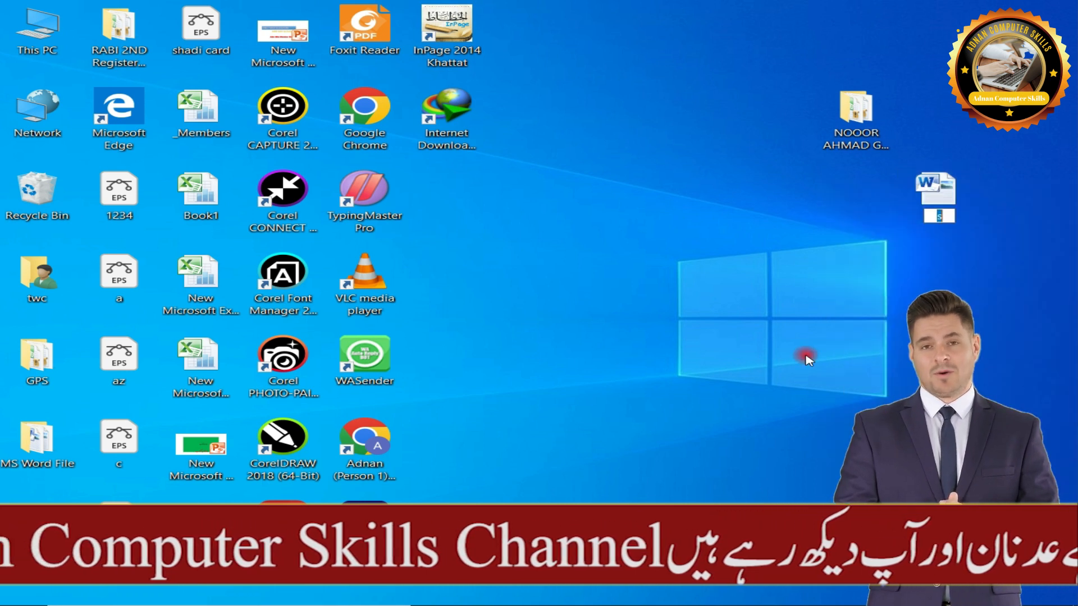
{"action": "left_click", "coordinate": [775, 183]}
{"action": "right_click", "coordinate": [745, 181]}
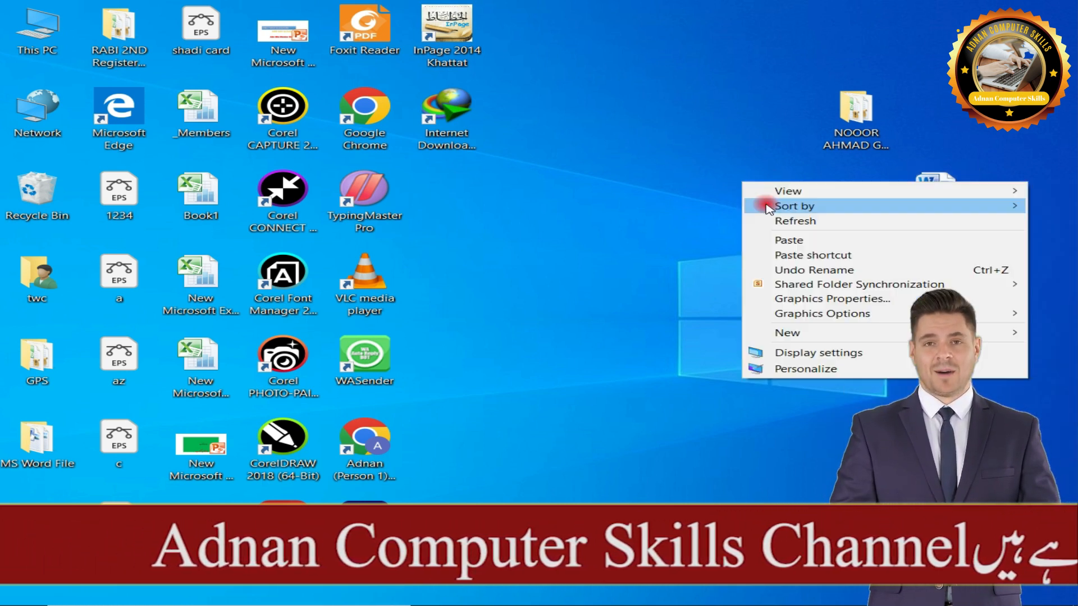
{"action": "left_click", "coordinate": [793, 221]}
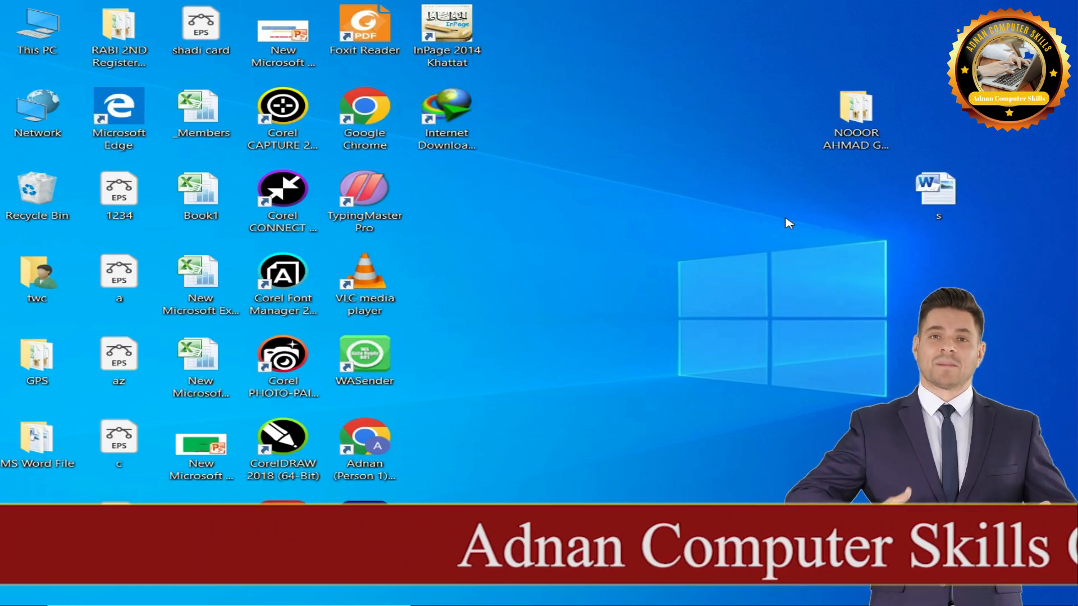
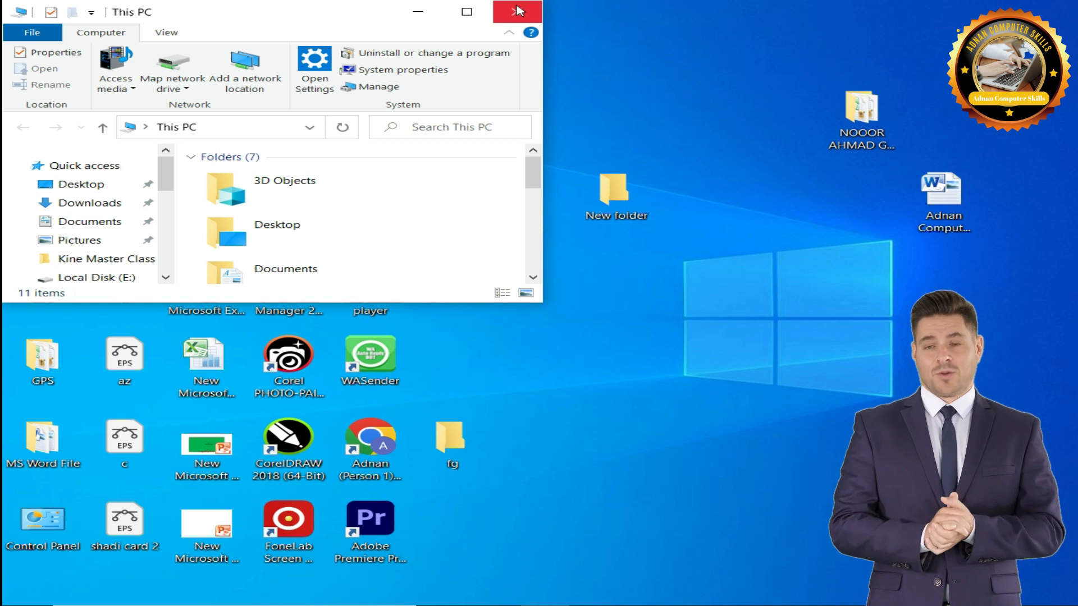
- Close the This PC window, open New folder from the desktop and maximize its window
{"action": "left_click", "coordinate": [516, 12]}
{"action": "left_click", "coordinate": [589, 181]}
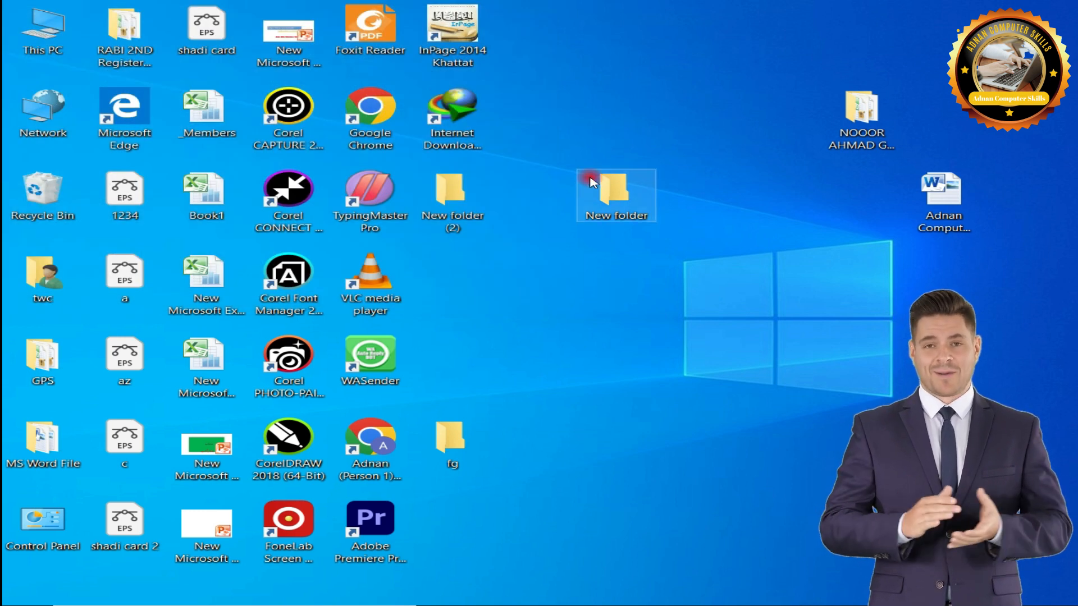
{"action": "double_click", "coordinate": [590, 180]}
{"action": "left_click", "coordinate": [581, 238]}
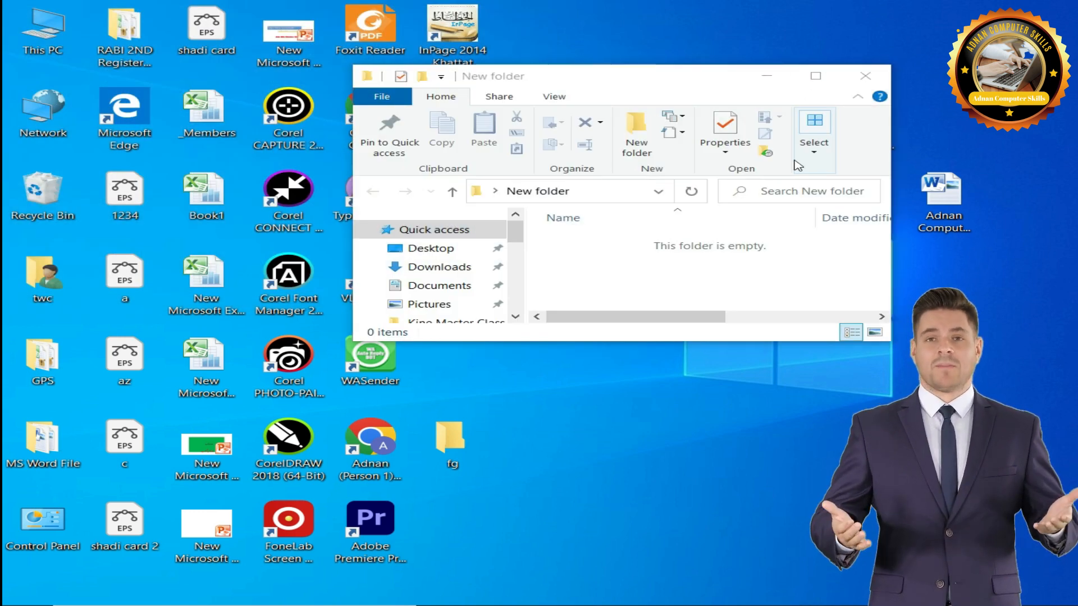
{"action": "left_click", "coordinate": [816, 76]}
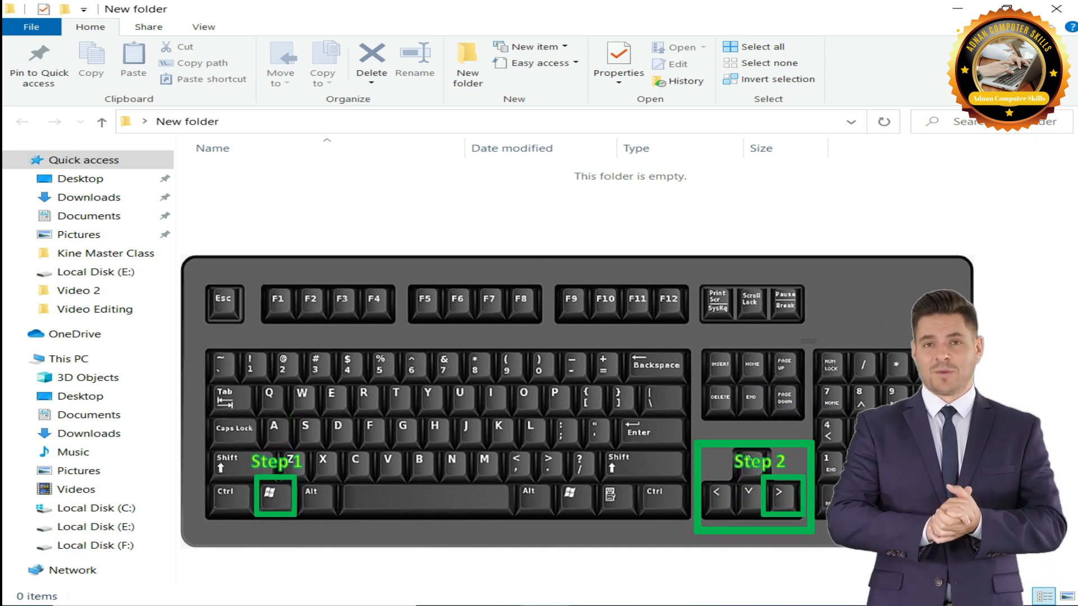
- Snap the New folder window in turn to the right half, left half, upper-left quarter and lower-left quarter of the screen
{"action": "key", "text": "super+Right"}
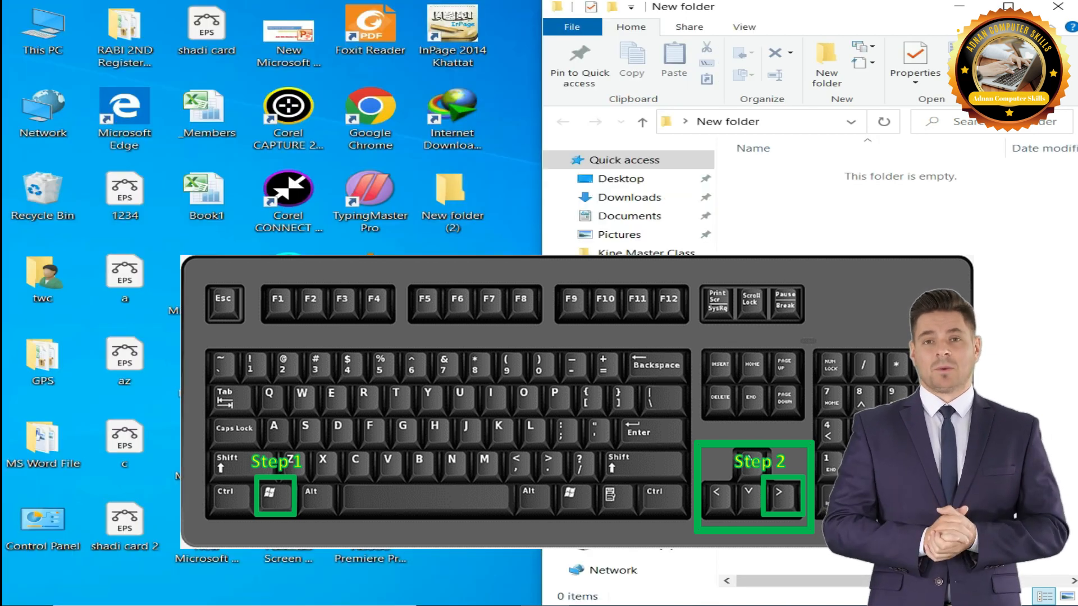
{"action": "key", "text": "super+Right"}
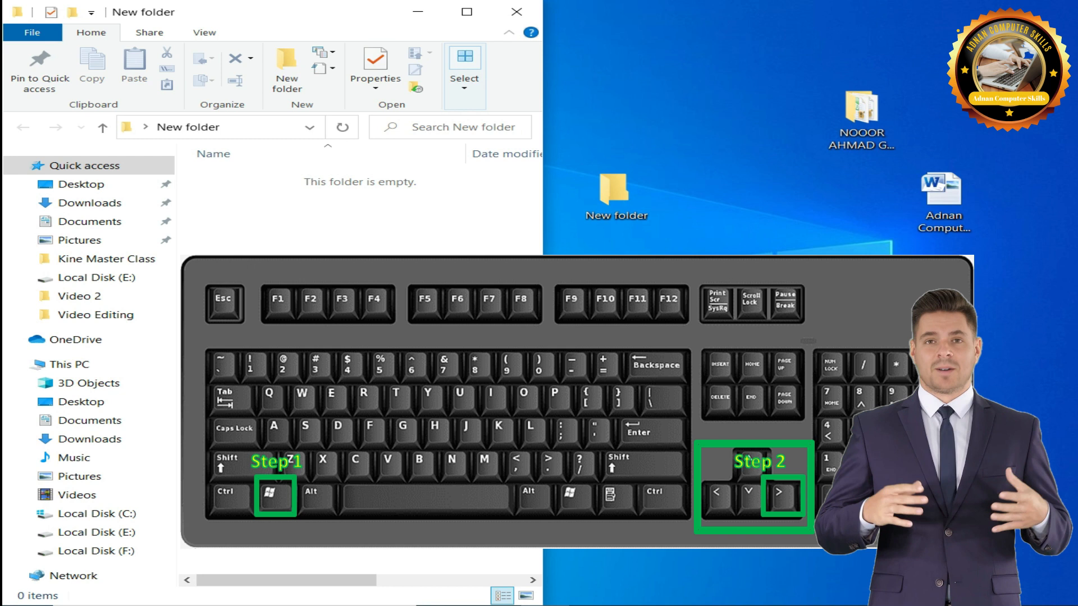
{"action": "key", "text": "super+Up"}
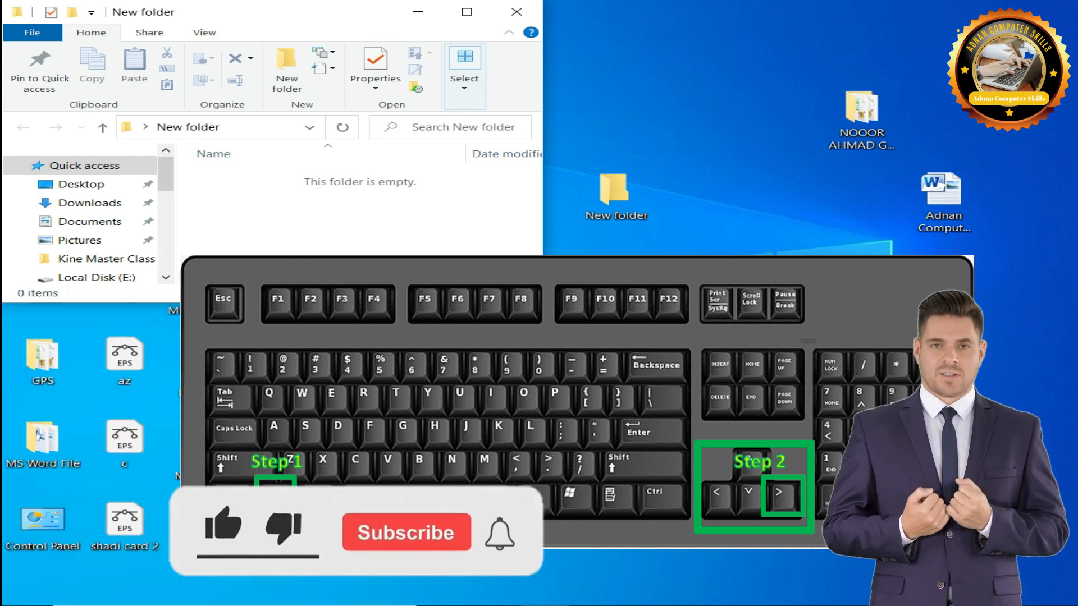
{"action": "key", "text": "super+Down"}
{"action": "key", "text": "super+Down"}
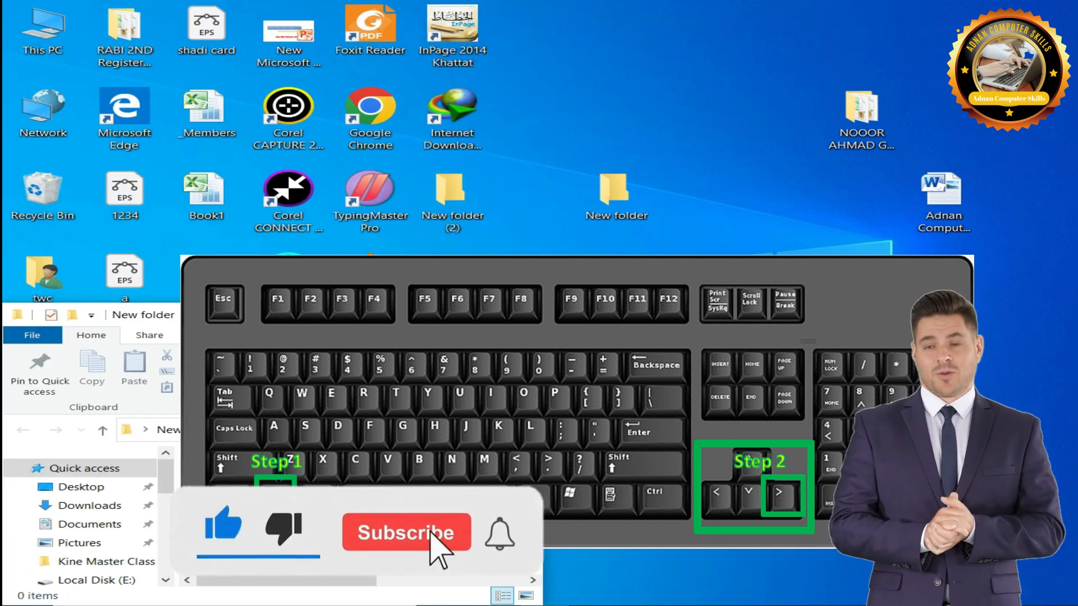
- Restore the New folder window to its floating size and move it over the desktop's upper-left area
{"action": "key", "text": "super+Up"}
{"action": "key", "text": "super+Right"}
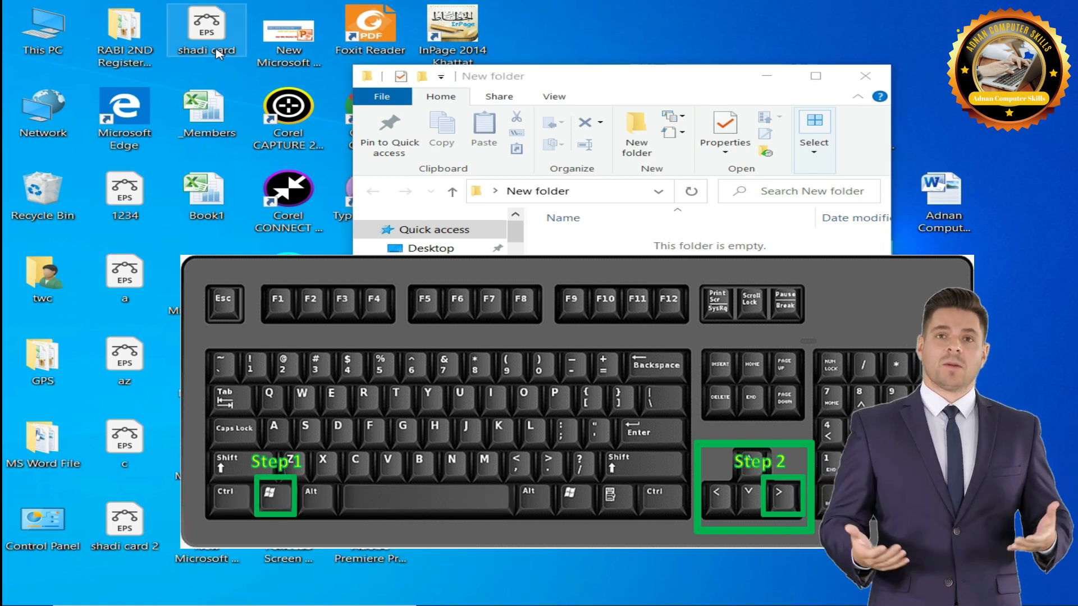
{"action": "key", "text": "super+Left"}
{"action": "key", "text": "super+Up"}
{"action": "key", "text": "super+Right"}
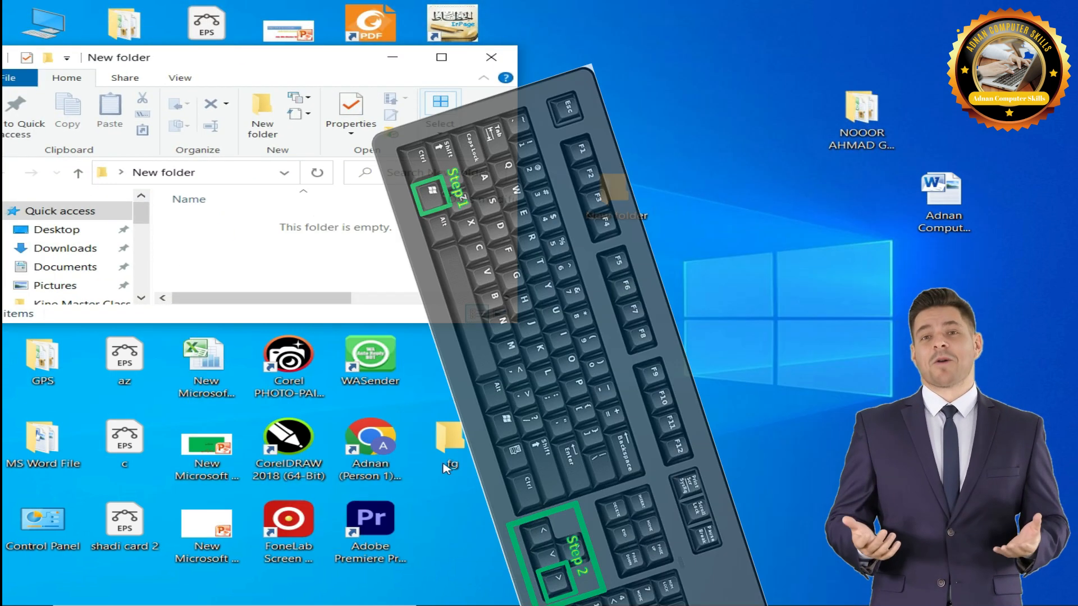
- Open the fg folder, snap its window to the right half and fill the left half with the New folder window
{"action": "left_click", "coordinate": [450, 465]}
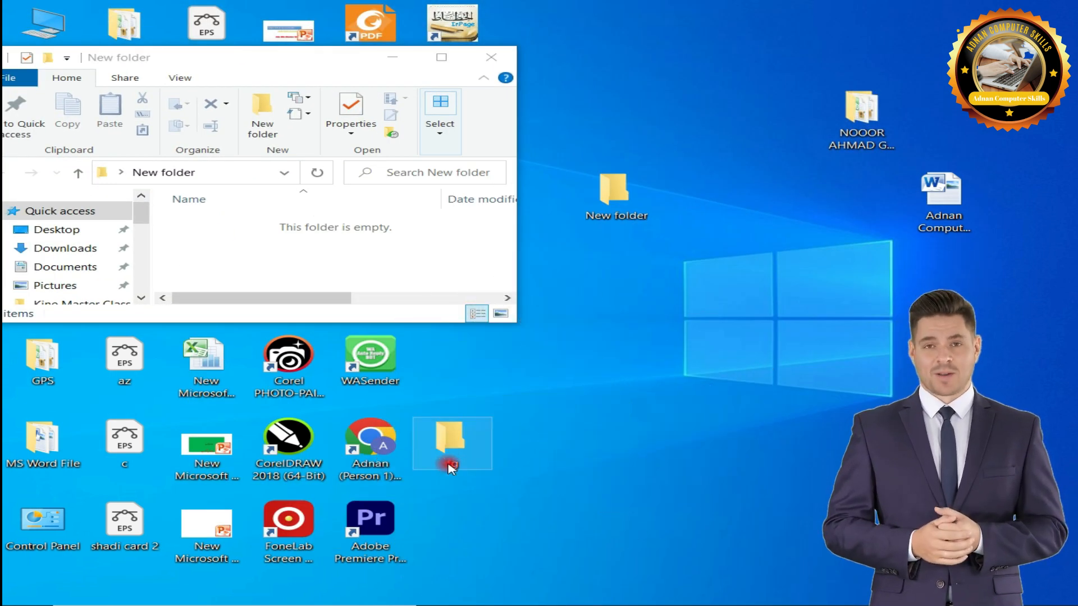
{"action": "double_click", "coordinate": [452, 467]}
{"action": "left_click_drag", "start_coordinate": [219, 13], "coordinate": [722, 47]}
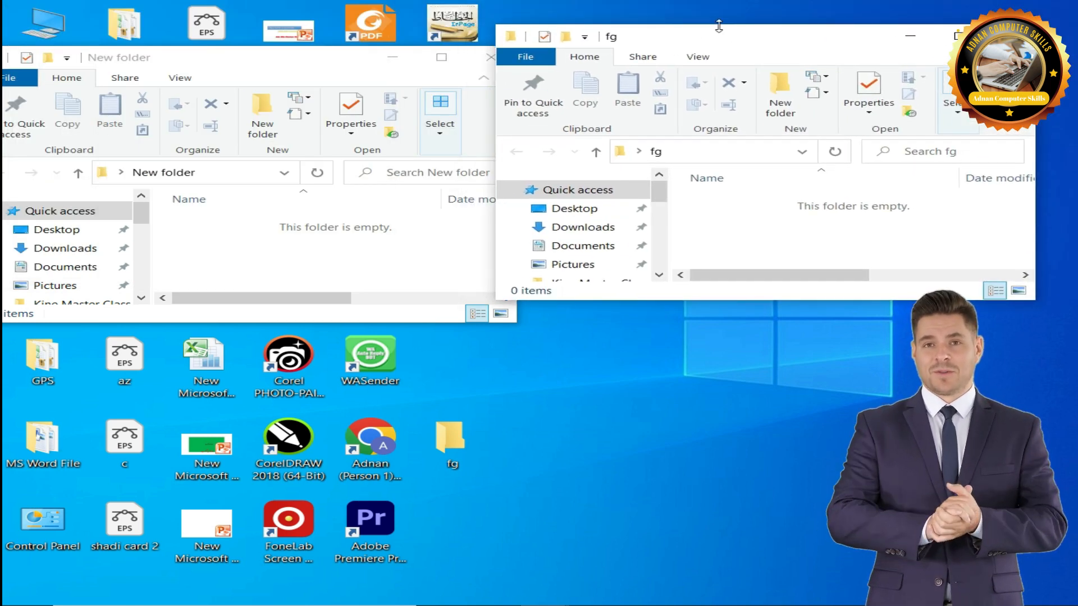
{"action": "key", "text": "super+Right"}
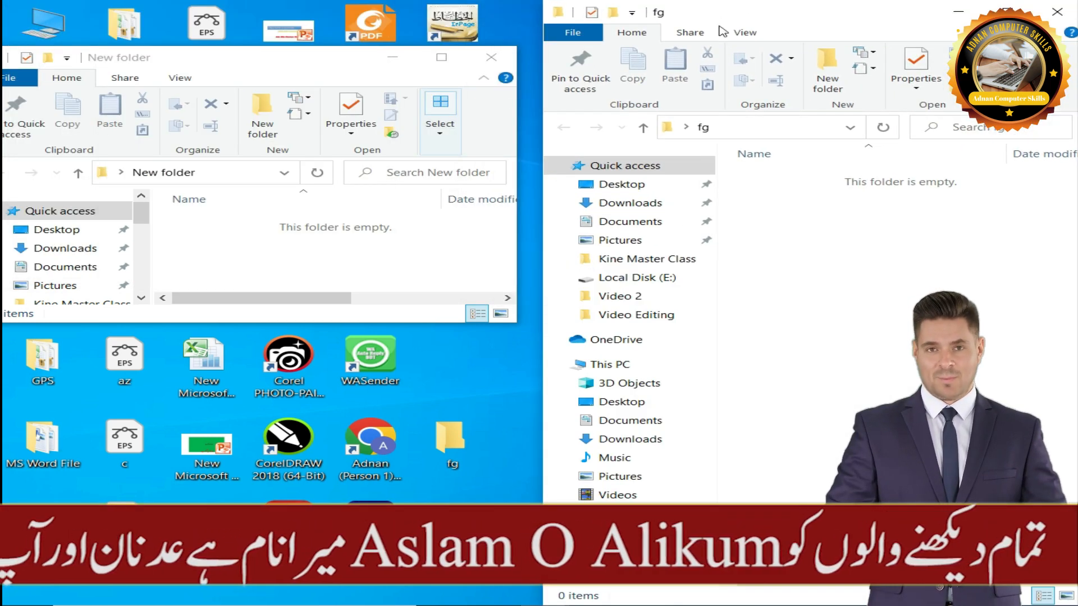
{"action": "key", "text": "Return"}
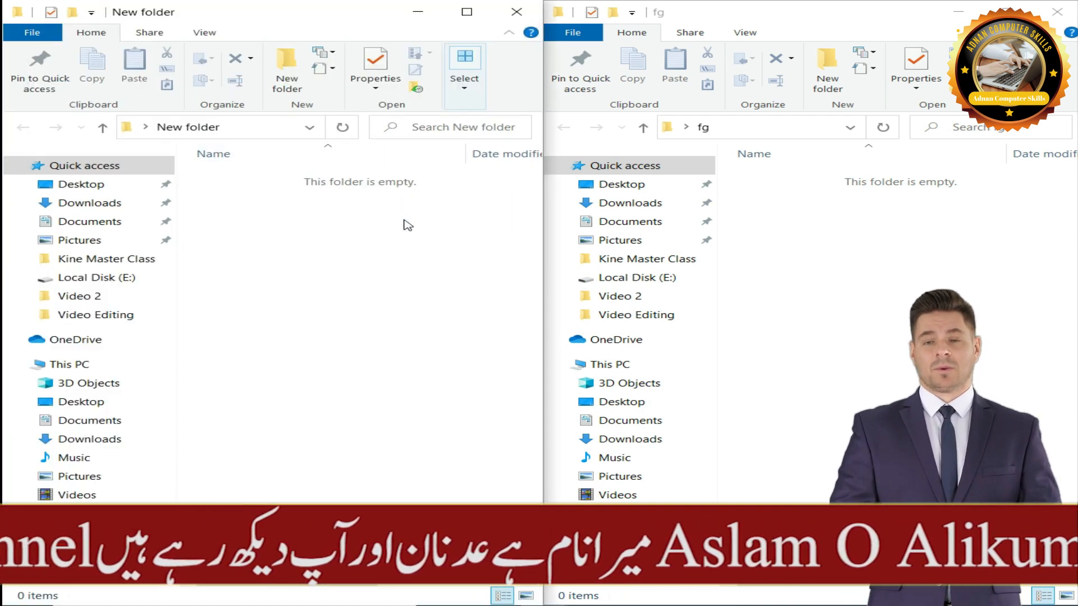
- Close the New folder and fg windows and refresh the desktop
{"action": "left_click", "coordinate": [517, 11]}
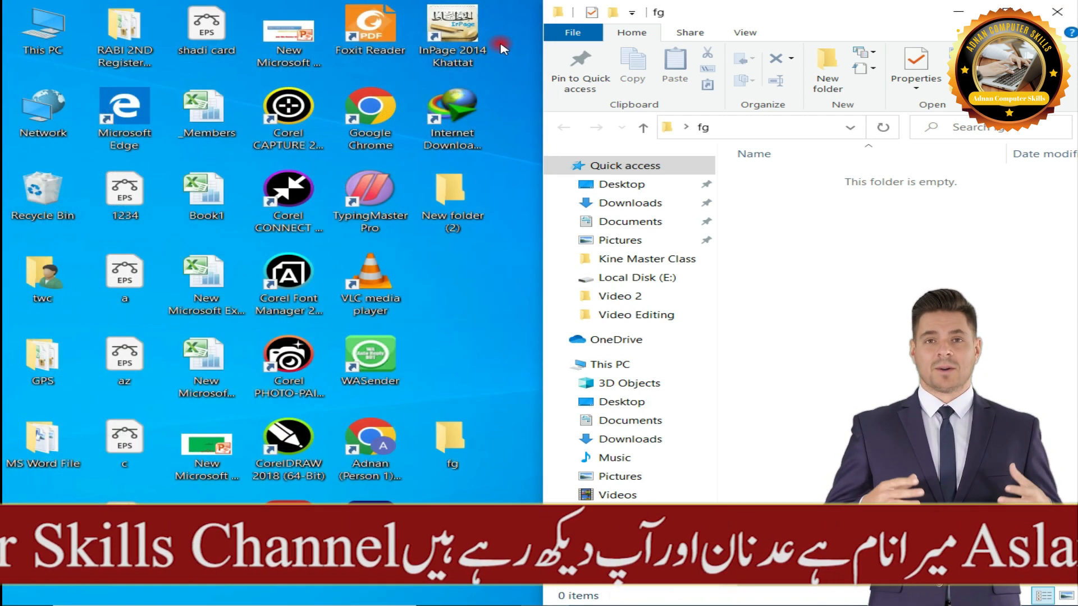
{"action": "left_click", "coordinate": [1057, 12]}
{"action": "right_click", "coordinate": [673, 26]}
{"action": "left_click", "coordinate": [763, 66]}
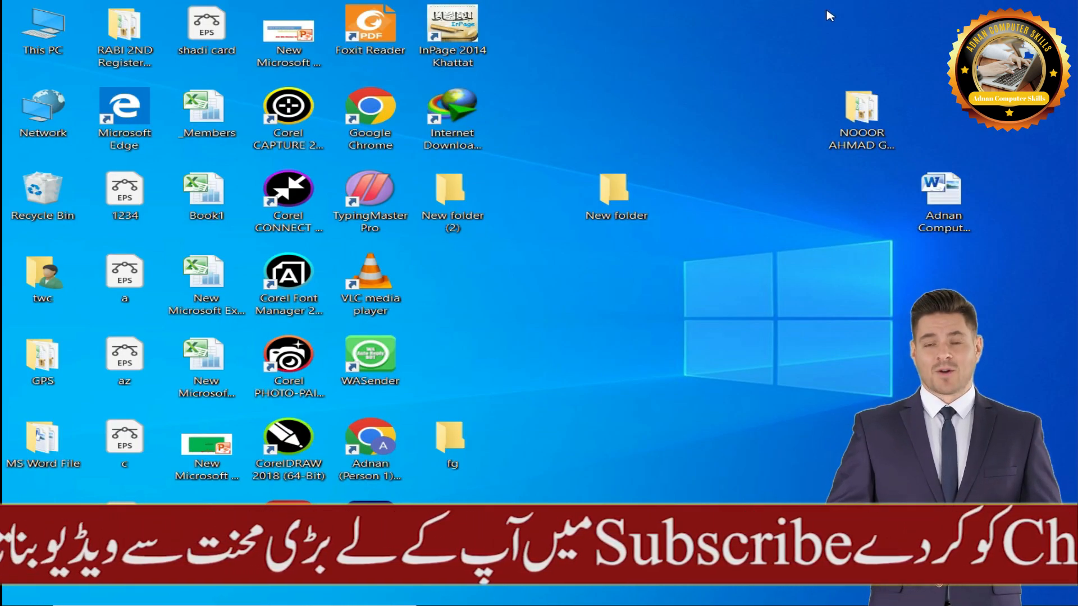
- Delete the fg folder from the desktop and refresh the desktop
{"action": "left_click", "coordinate": [452, 443]}
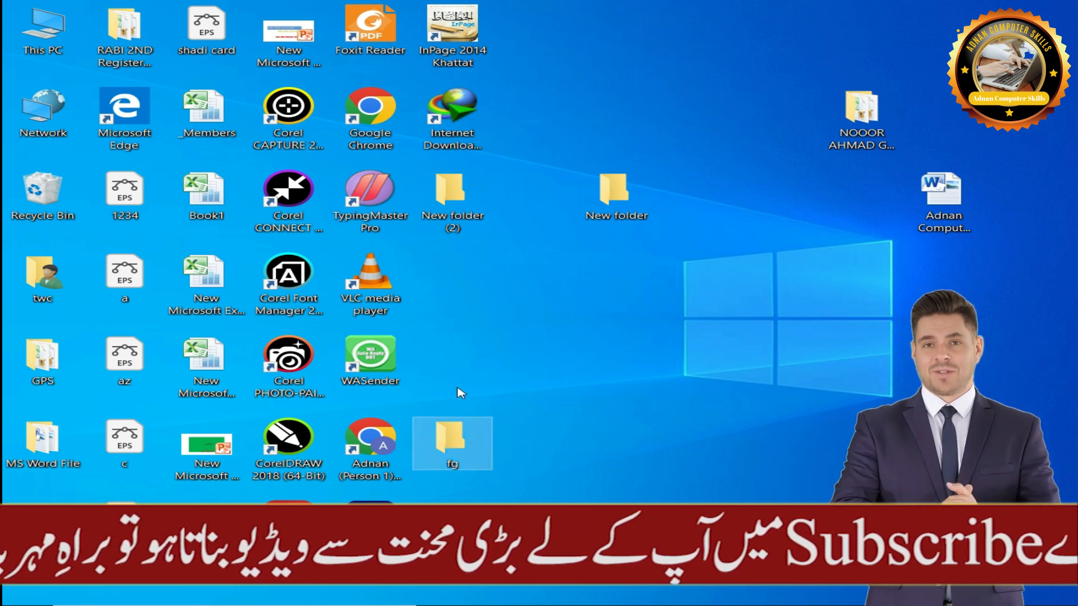
{"action": "right_click", "coordinate": [441, 437]}
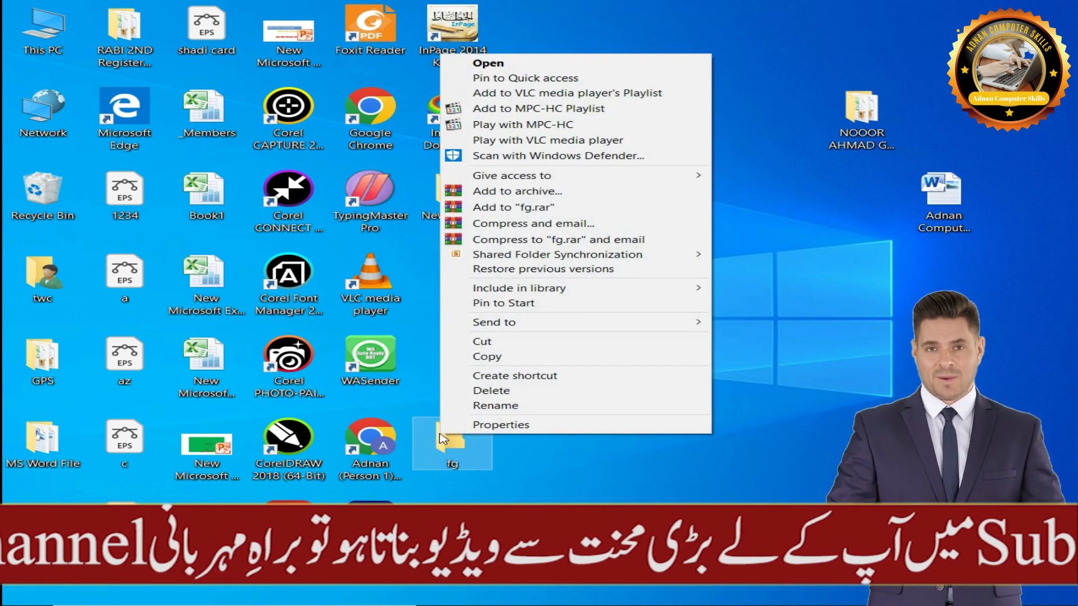
{"action": "left_click", "coordinate": [501, 391]}
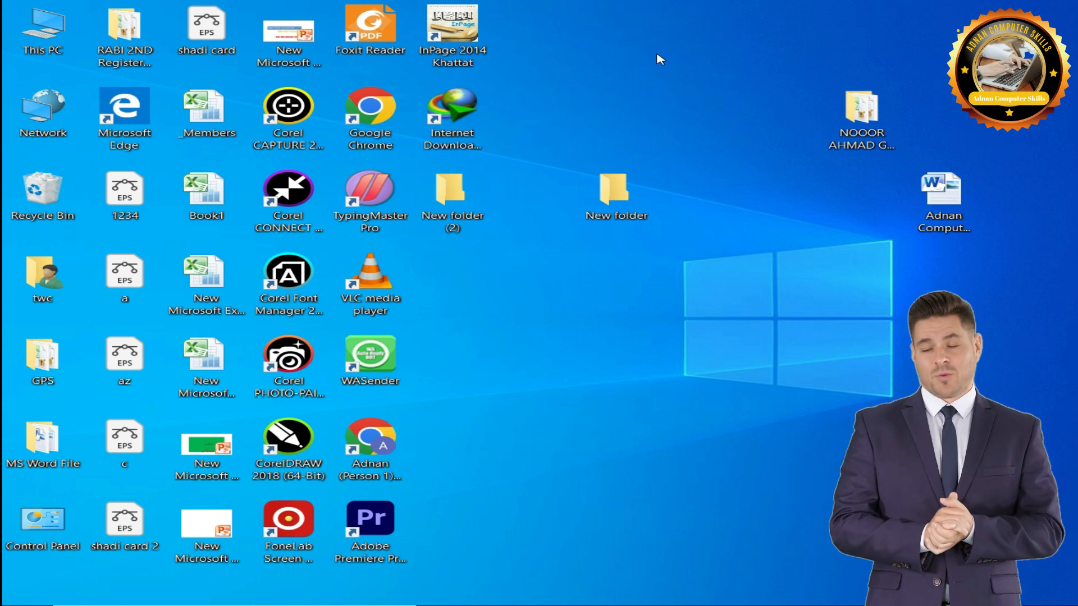
{"action": "right_click", "coordinate": [649, 6]}
{"action": "left_click", "coordinate": [690, 35]}
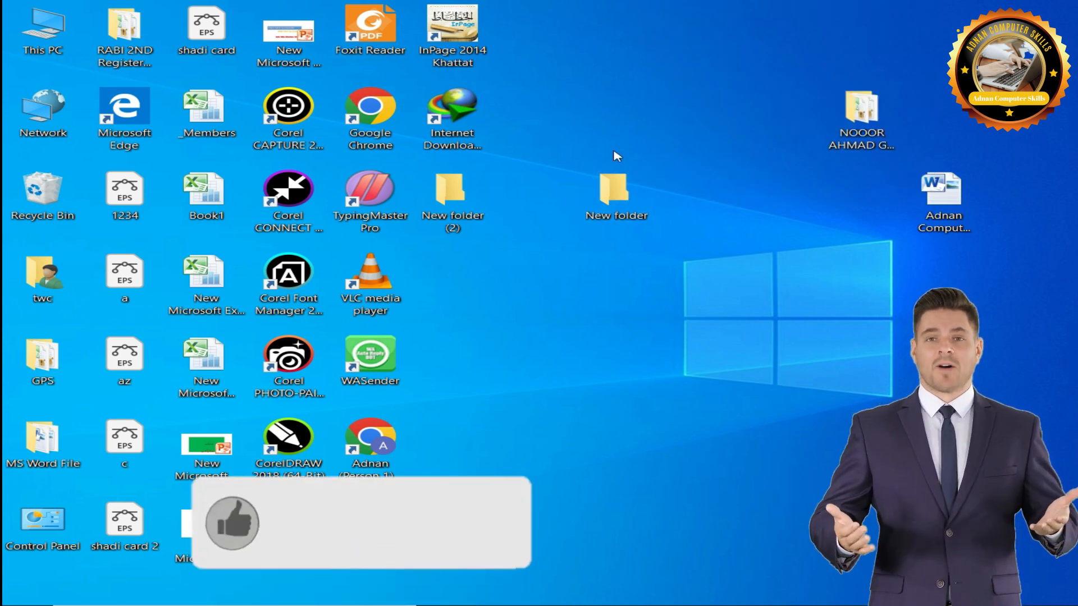
- Delete the New folder and New folder (2) folders from the desktop
{"action": "left_click", "coordinate": [580, 185]}
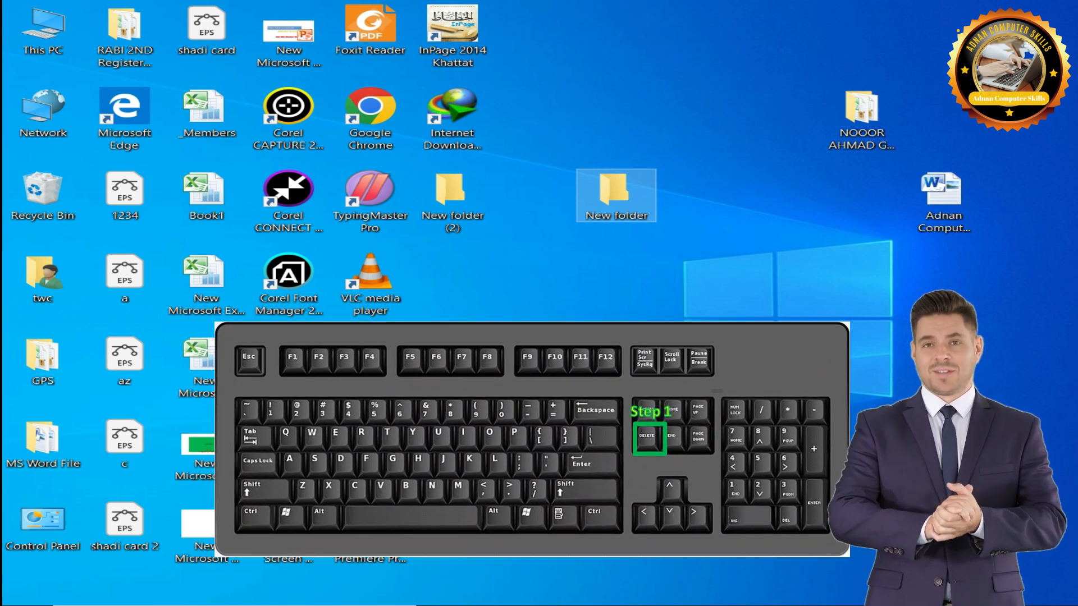
{"action": "key", "text": "Delete"}
{"action": "left_click", "coordinate": [451, 194]}
{"action": "key", "text": "Delete"}
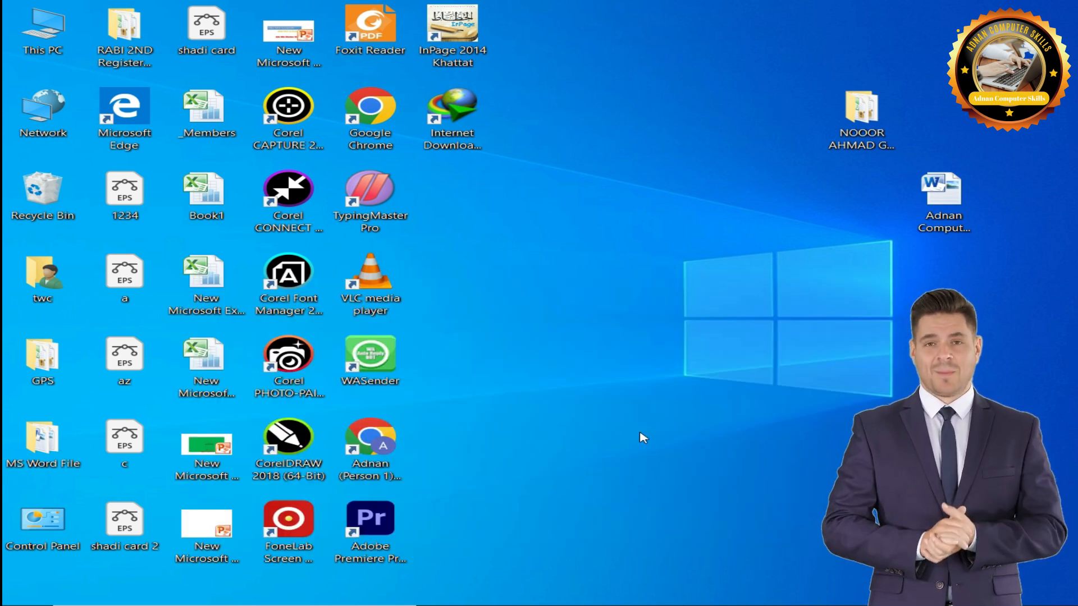
- Launch Paint through a Windows search and paste the captured desktop screenshot onto the blank canvas
{"action": "left_click", "coordinate": [396, 605]}
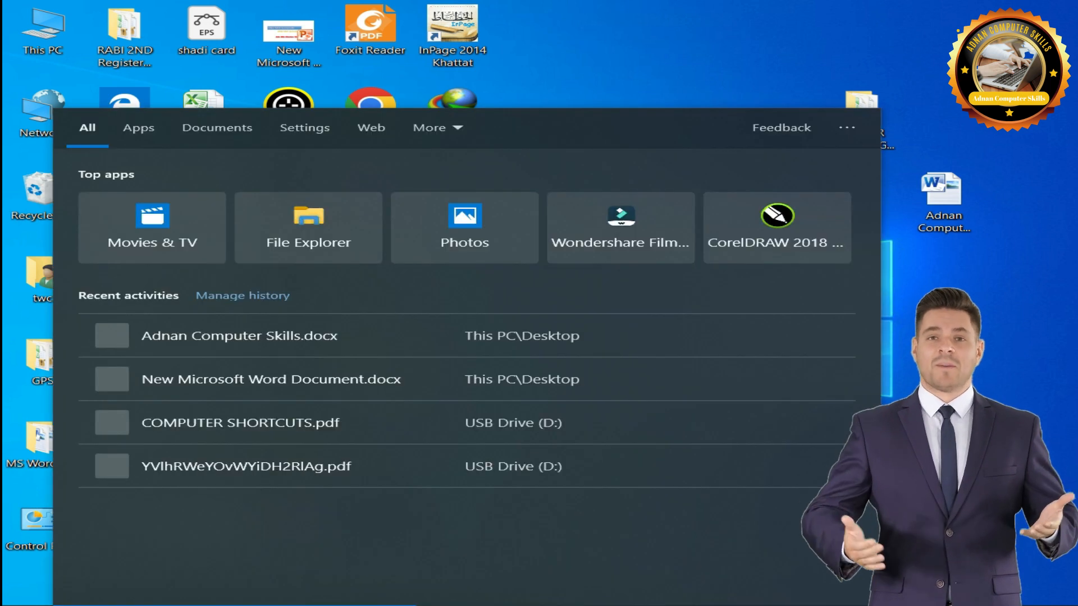
{"action": "type", "text": "p"}
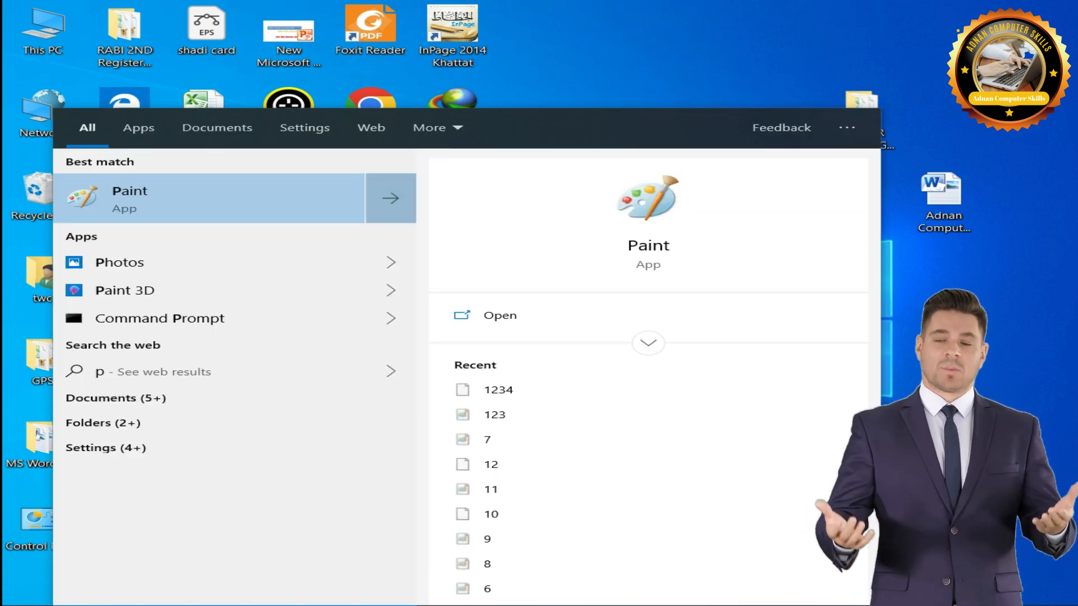
{"action": "key", "text": "Return"}
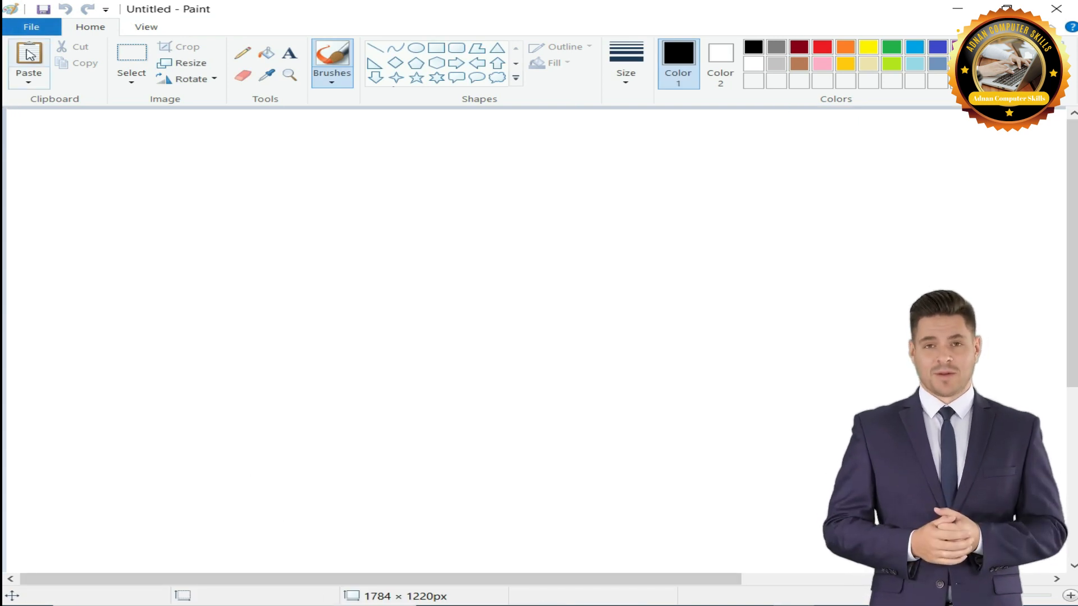
{"action": "left_click", "coordinate": [29, 55]}
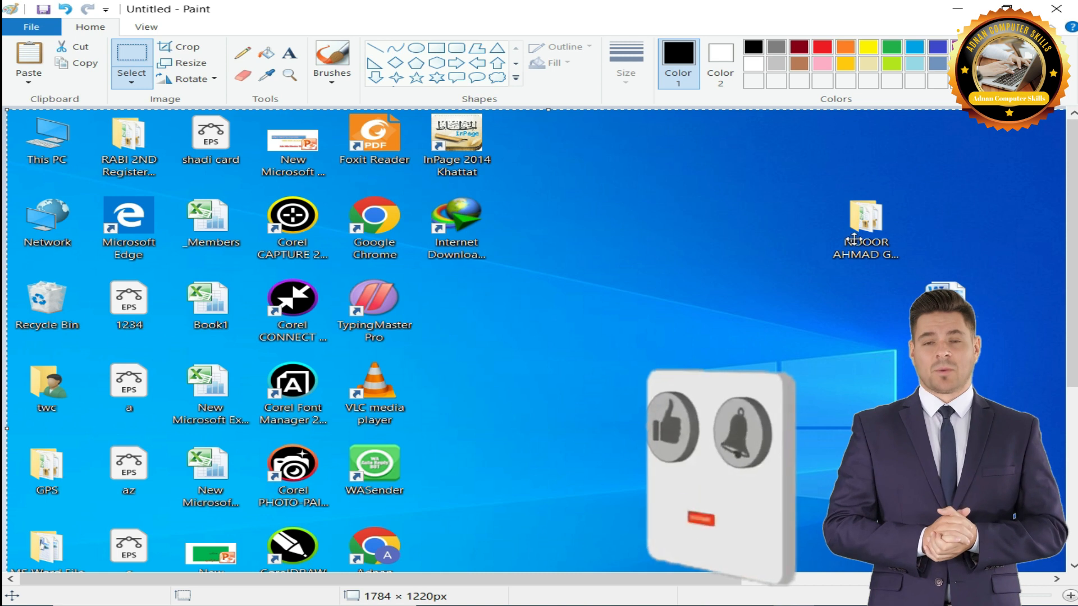
- Crop the screenshot to an area of about 135 × 162 px around the isolated folder icon in its upper-right area
{"action": "left_click", "coordinate": [144, 54]}
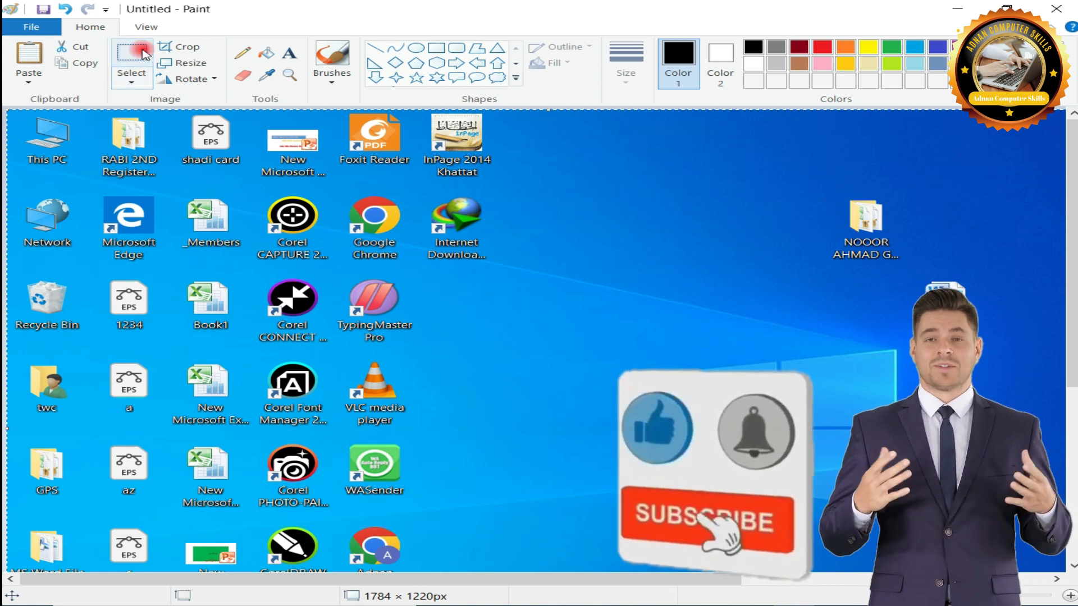
{"action": "left_click_drag", "start_coordinate": [805, 185], "coordinate": [919, 287]}
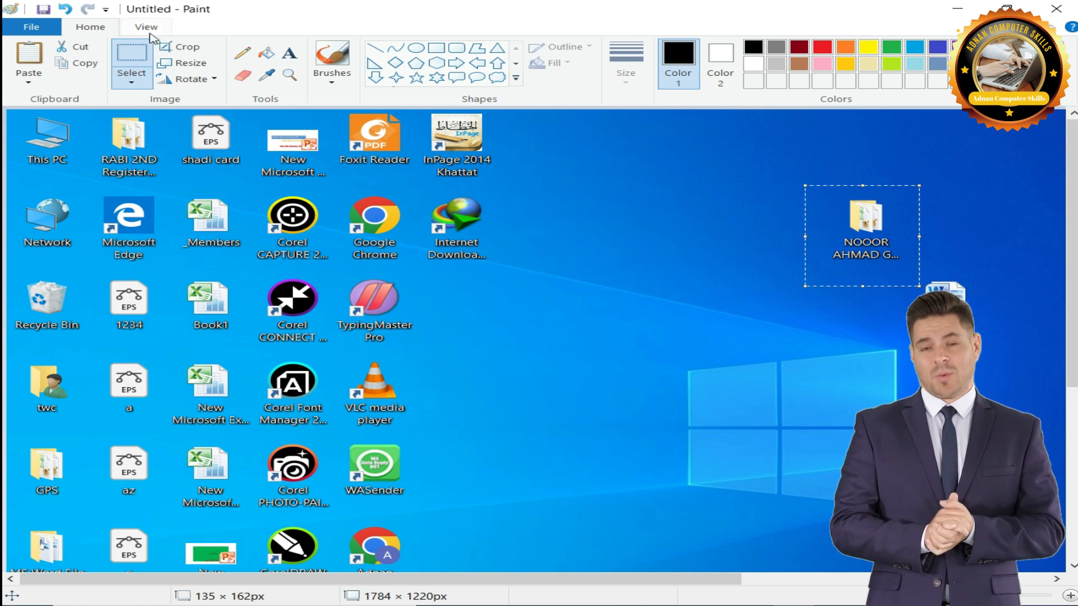
{"action": "left_click", "coordinate": [180, 49]}
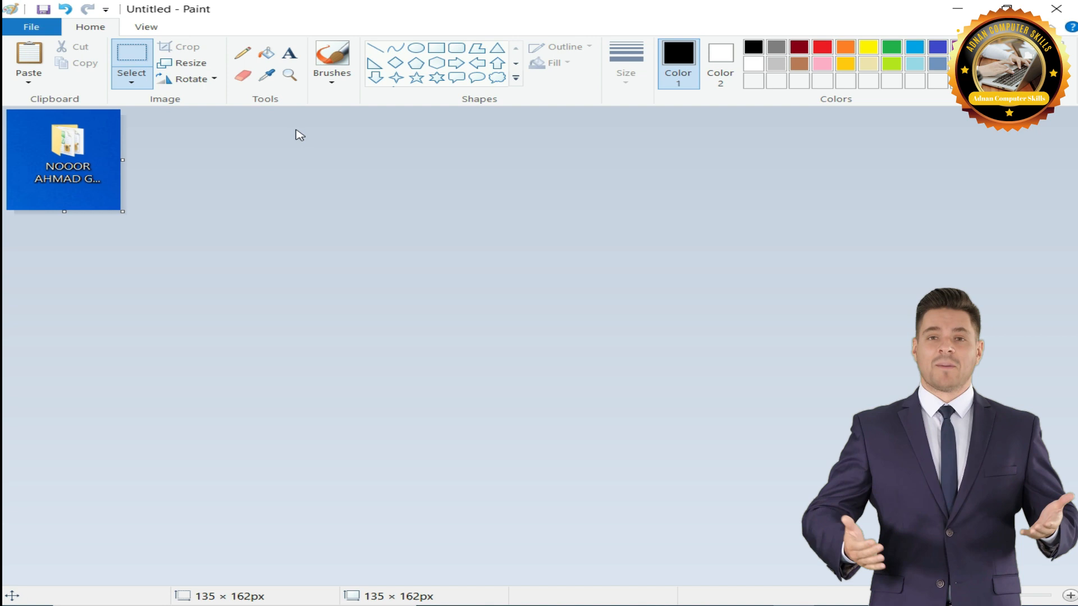
- Save the cropped image as a PNG named 12354 in the Pictures folder
{"action": "key", "text": "ctrl+s"}
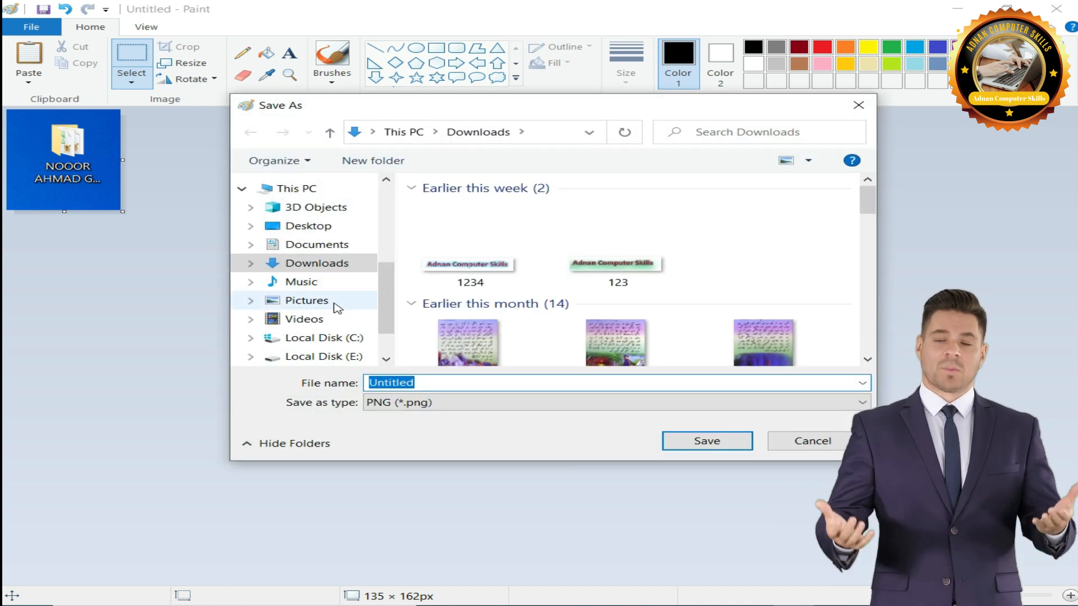
{"action": "left_click", "coordinate": [337, 307]}
{"action": "double_click", "coordinate": [494, 380]}
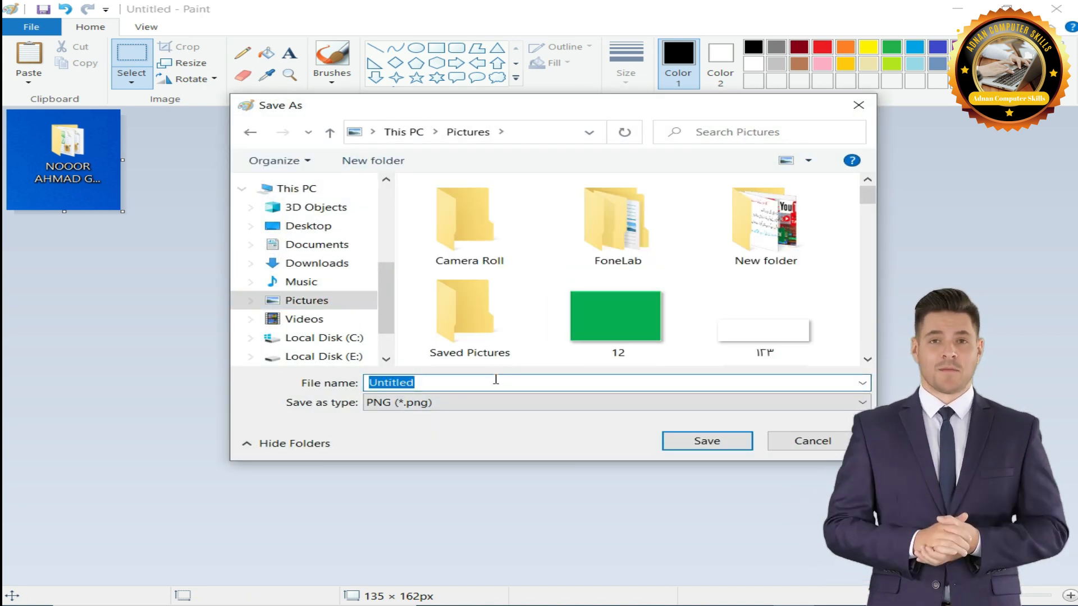
{"action": "type", "text": "12354"}
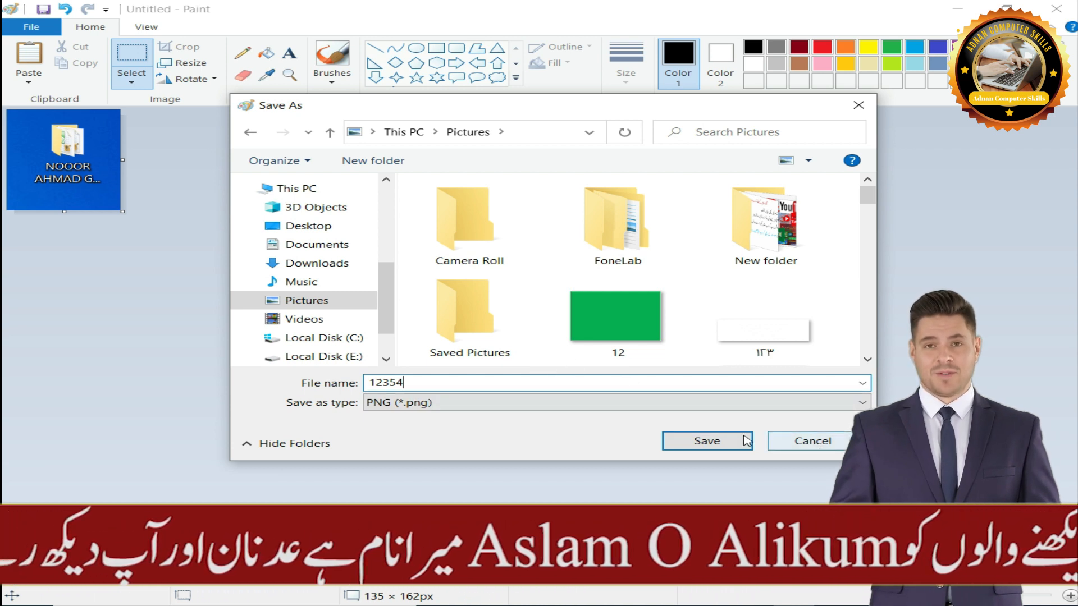
{"action": "left_click", "coordinate": [746, 441]}
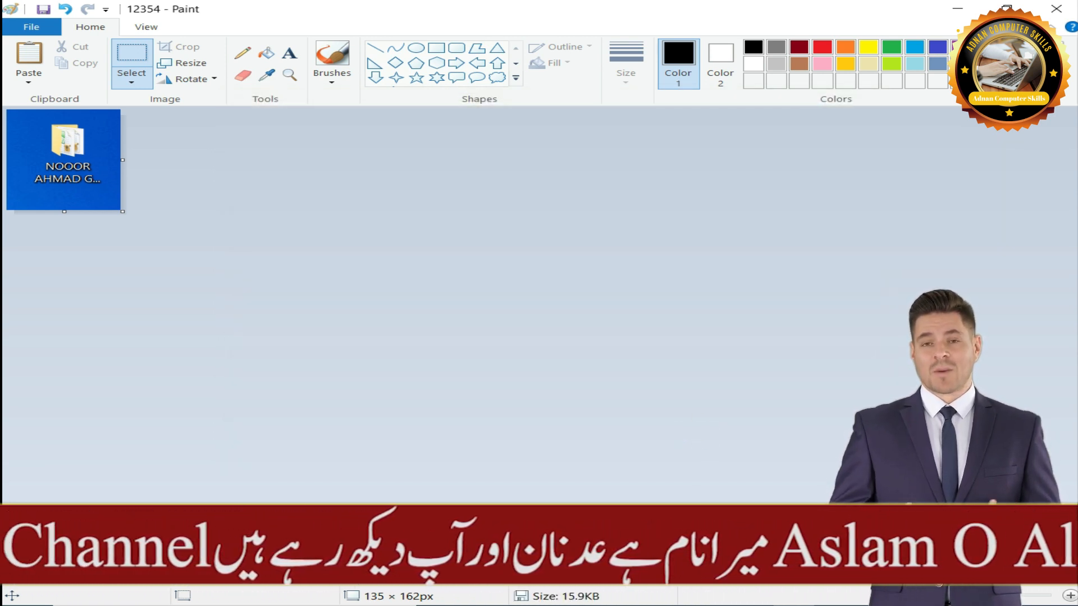
- Open File Explorer, maximize its window and go to the Pictures folder
{"action": "key", "text": "super+e"}
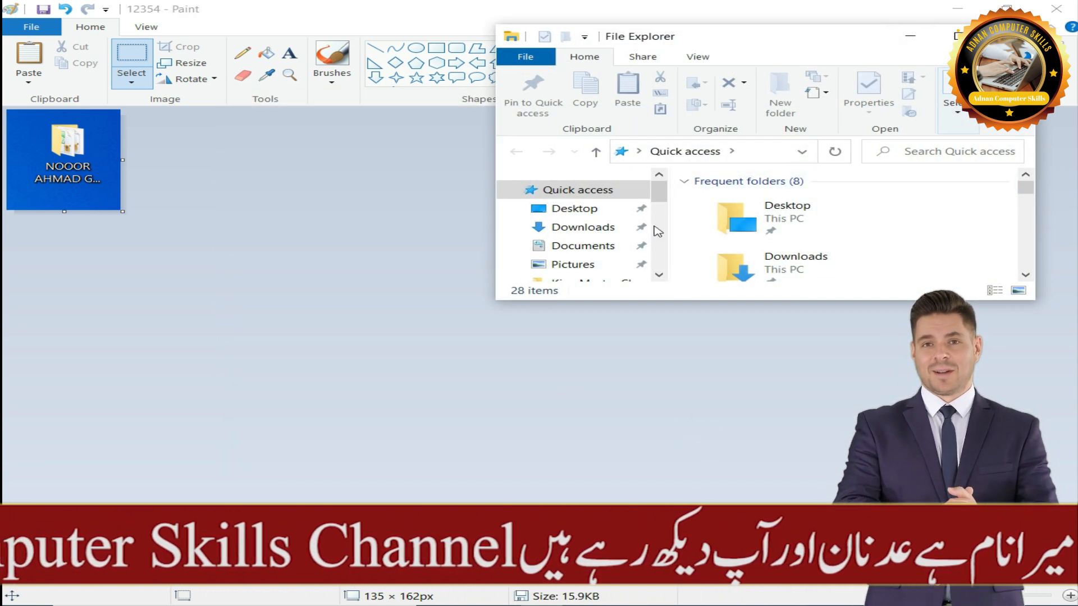
{"action": "left_click", "coordinate": [957, 36]}
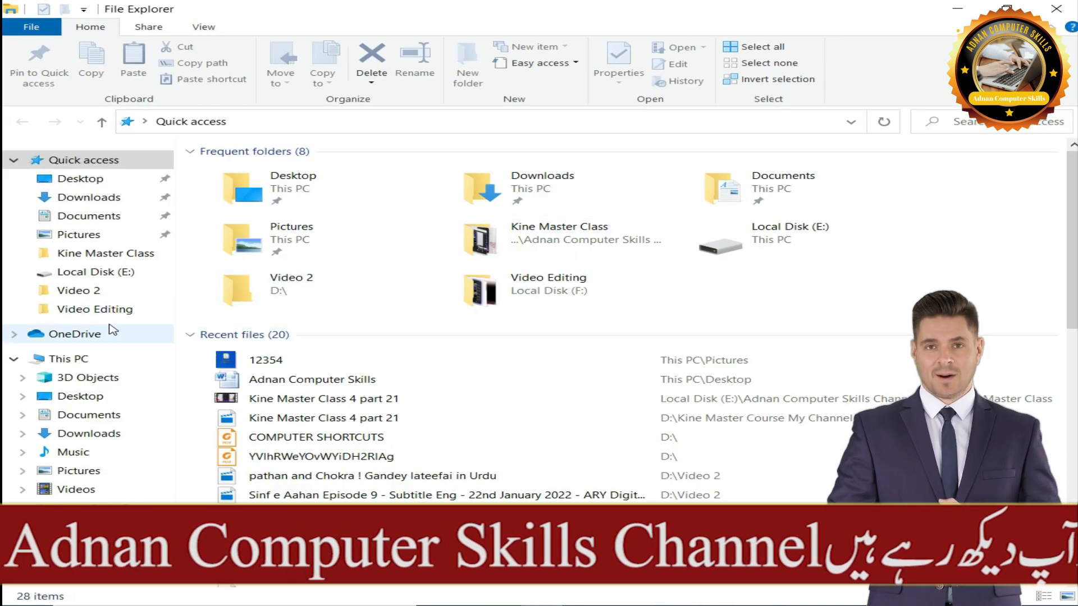
{"action": "left_click", "coordinate": [108, 235]}
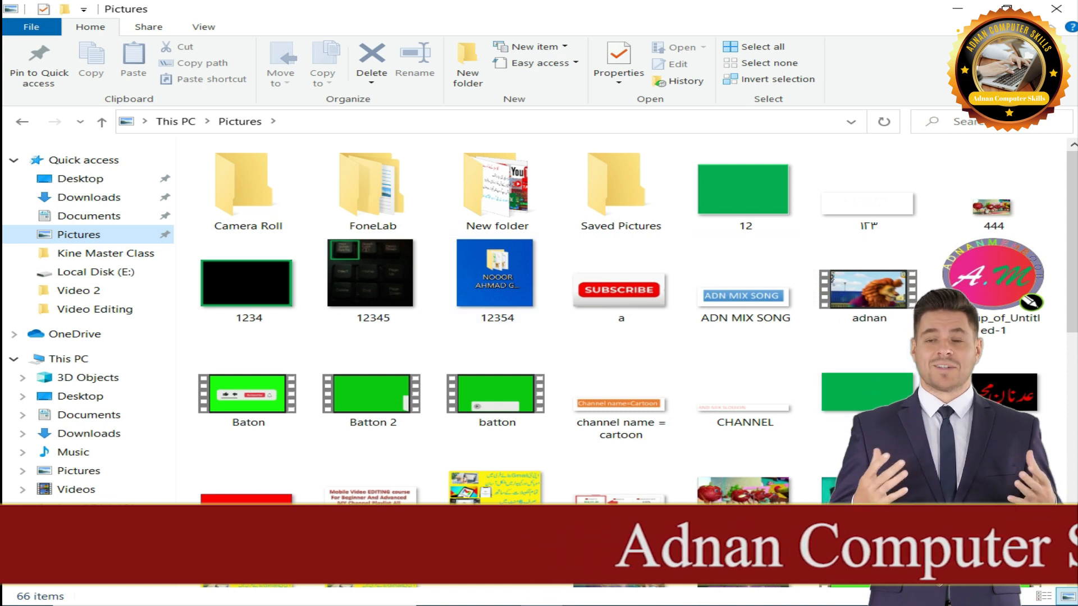
- Look through the Pictures folder for the saved 12354 image among the files whose names begin with 1
{"action": "scroll", "coordinate": [862, 281], "scroll_direction": "down", "scroll_amount": 3}
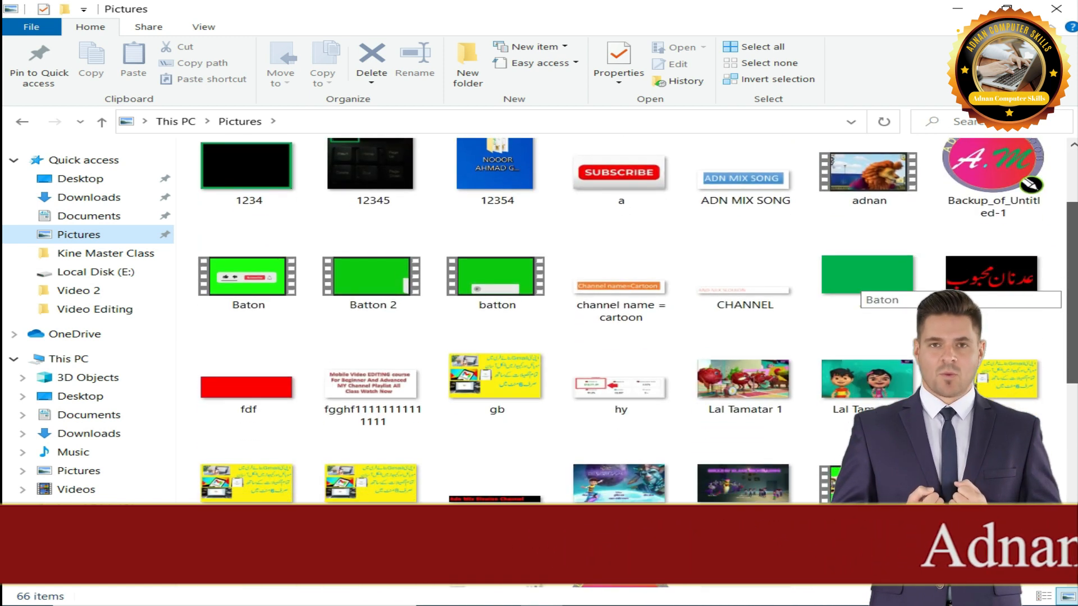
{"action": "scroll", "coordinate": [862, 281], "scroll_direction": "down", "scroll_amount": 5}
{"action": "scroll", "coordinate": [981, 254], "scroll_direction": "up", "scroll_amount": 10}
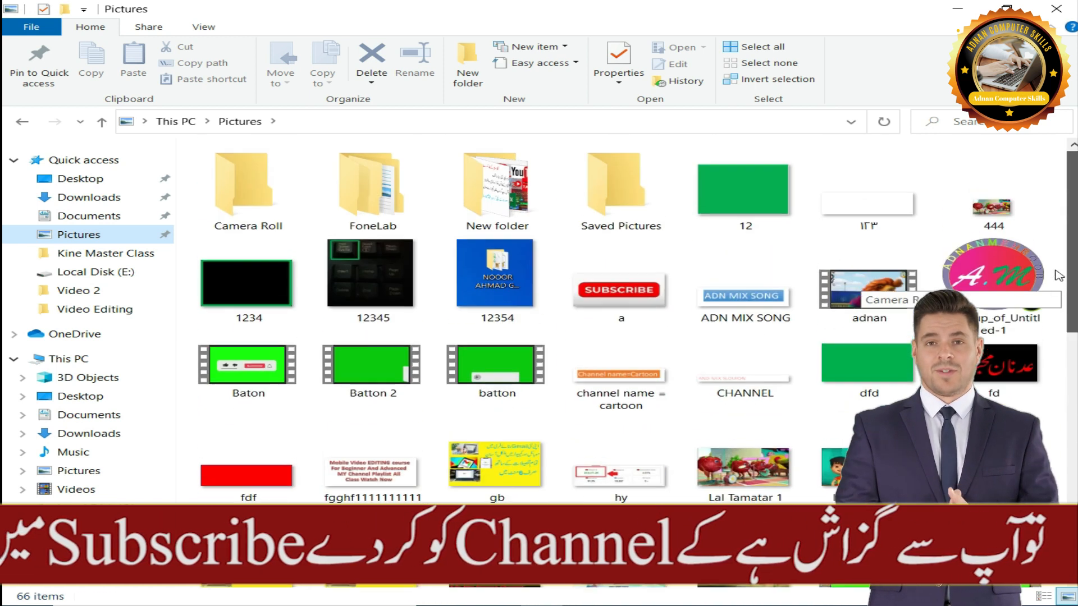
{"action": "left_click", "coordinate": [981, 255]}
{"action": "type", "text": "123"}
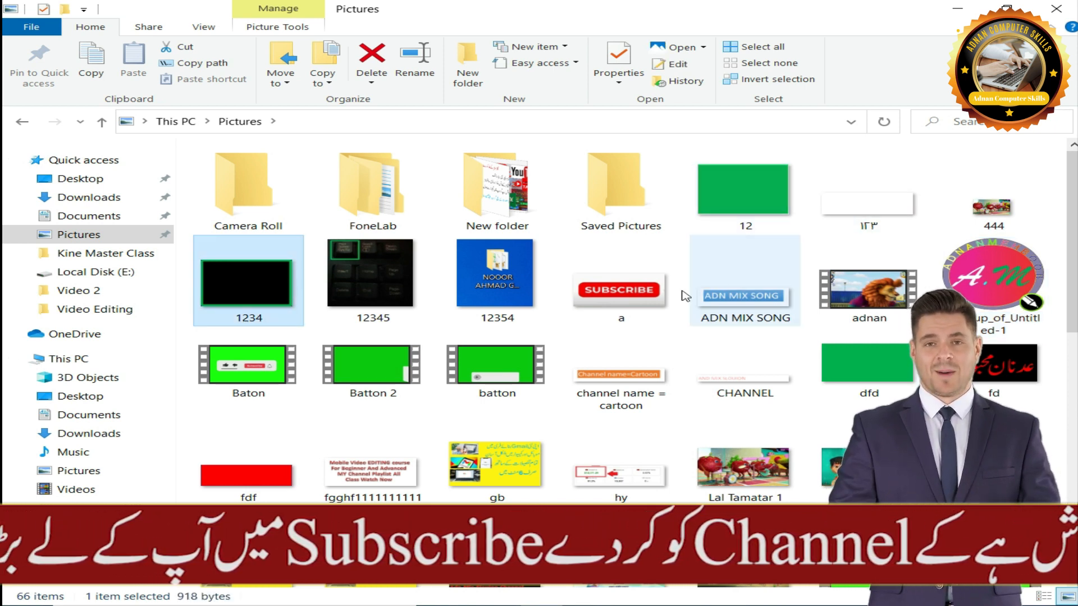
{"action": "left_click", "coordinate": [355, 295]}
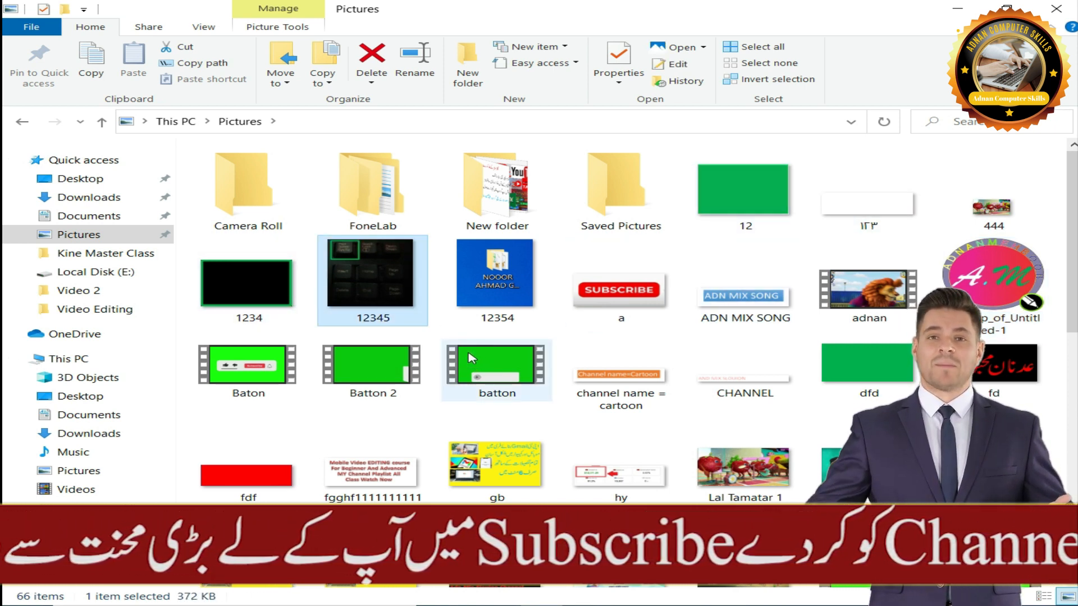
{"action": "key", "text": "1"}
{"action": "key", "text": "1"}
{"action": "key", "text": "1"}
{"action": "key", "text": "1"}
{"action": "key", "text": "1"}
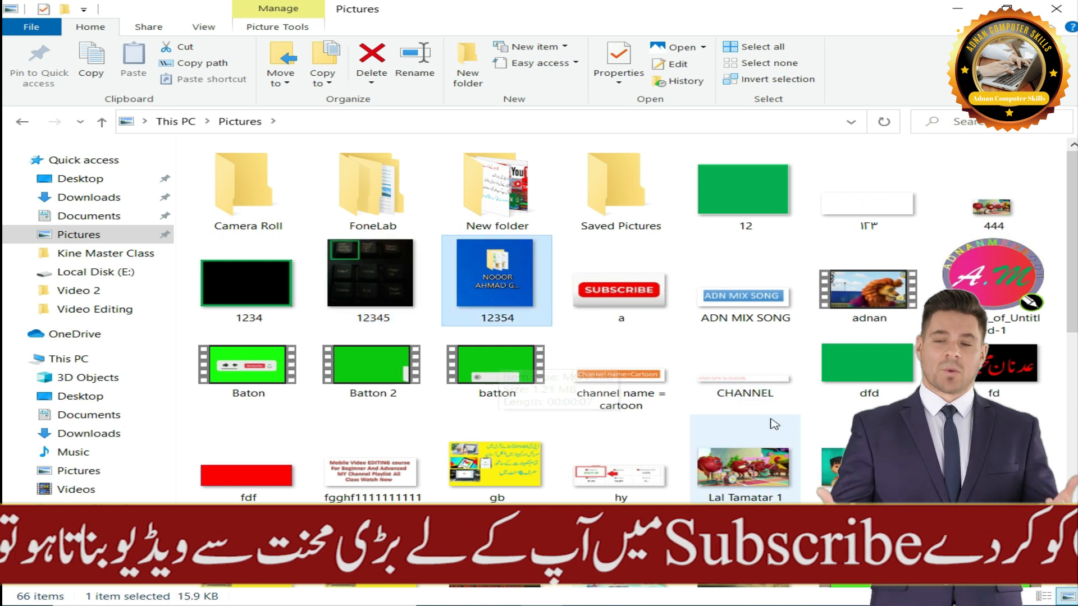
{"action": "key", "text": "1"}
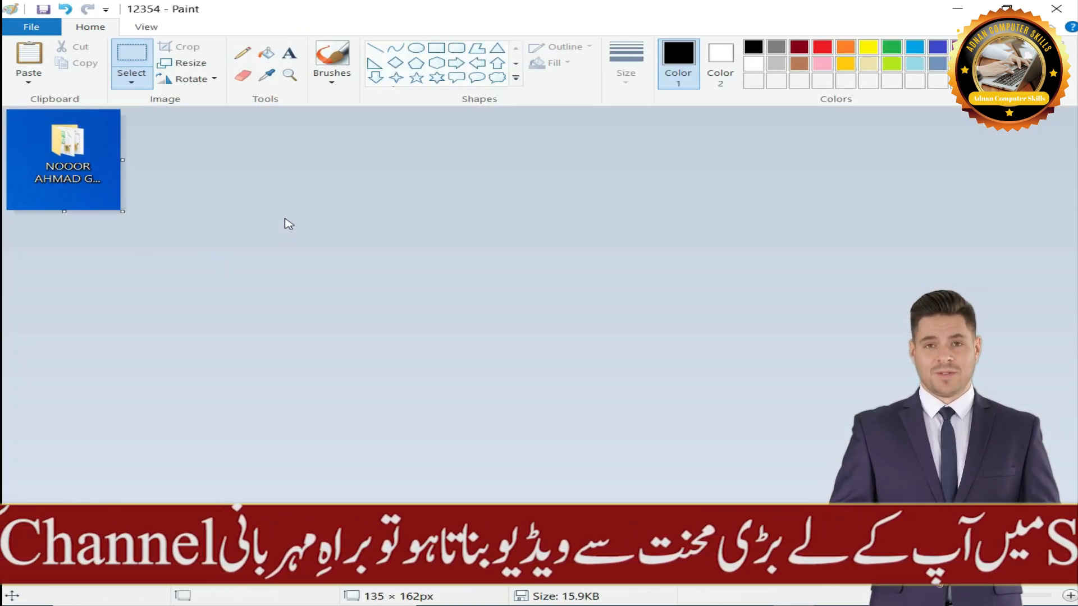
- Save a copy of the cropped image as aaaaaaaaaaaaa in PNG format in the Pictures folder
{"action": "key", "text": "F12"}
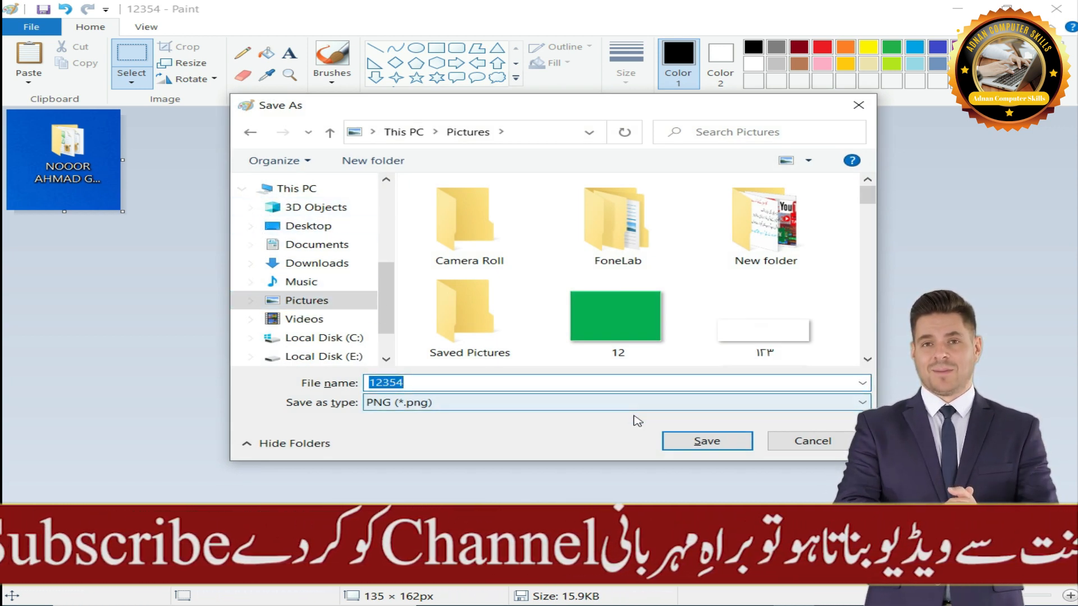
{"action": "type", "text": "aaaaaaaaaaaaa"}
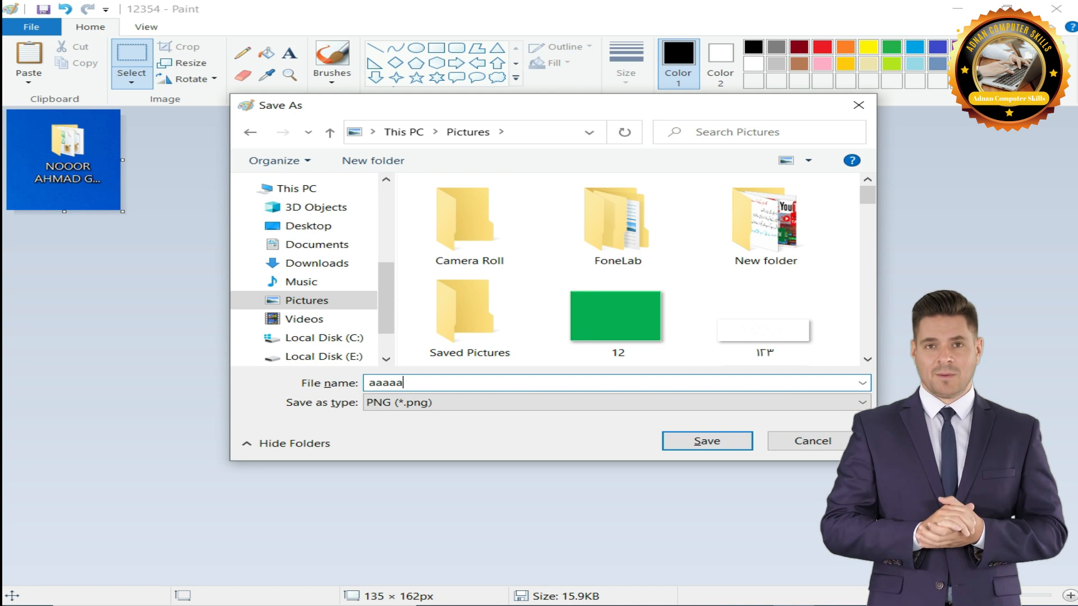
{"action": "left_click", "coordinate": [699, 439]}
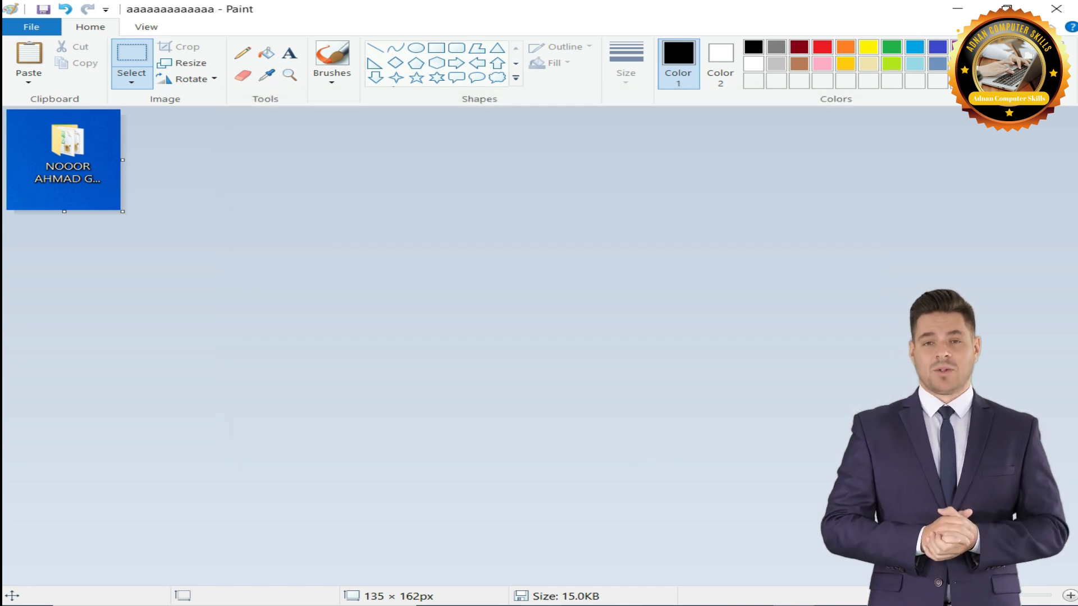
- View the 12354 image from the Pictures folder in the photo viewer, then close the viewer and File Explorer
{"action": "left_click", "coordinate": [537, 605]}
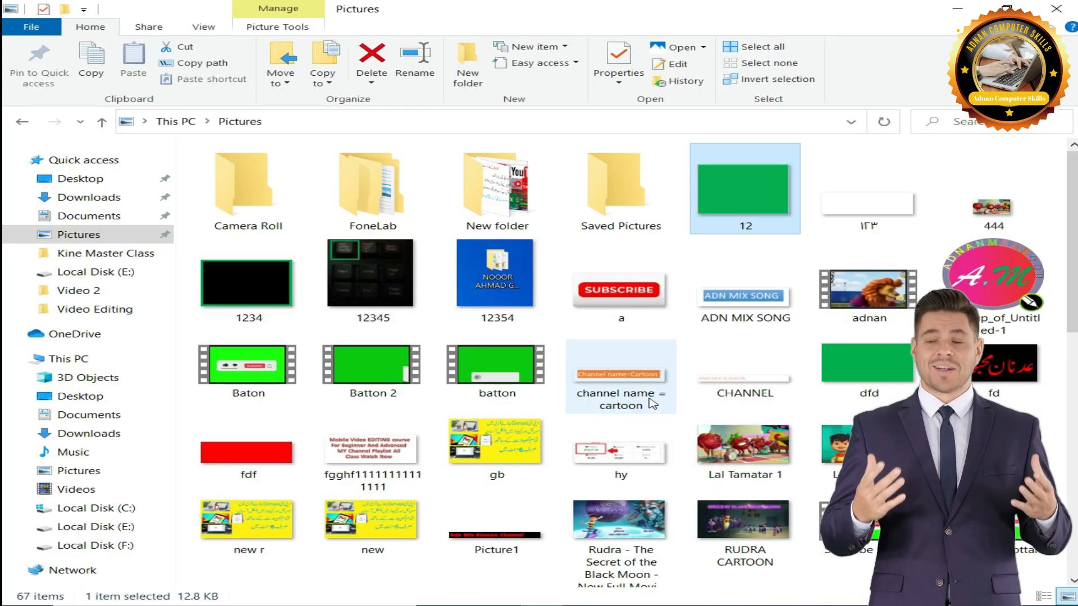
{"action": "left_click", "coordinate": [476, 280]}
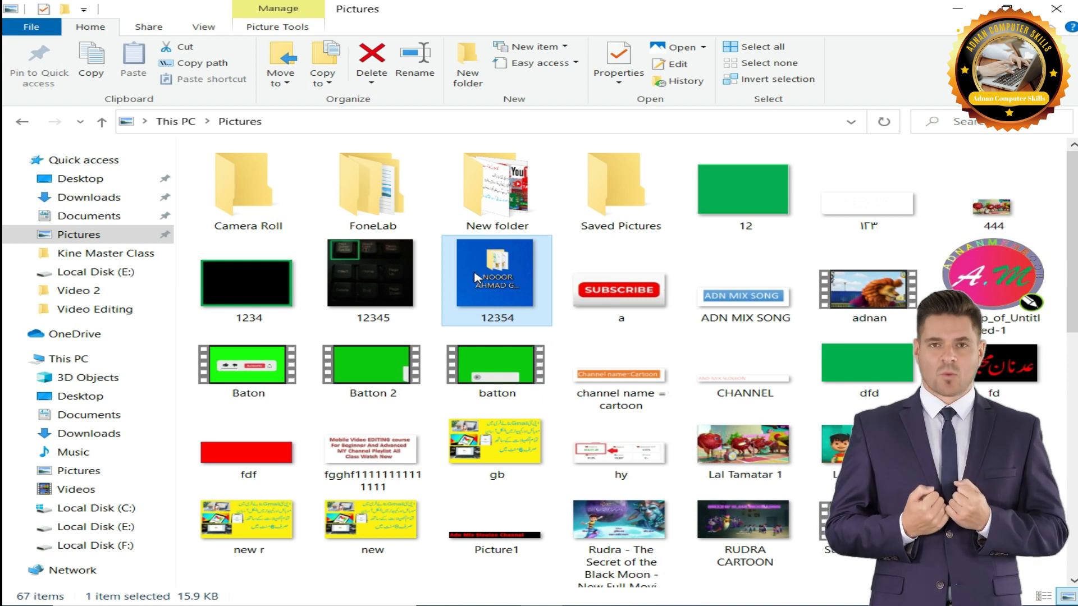
{"action": "double_click", "coordinate": [497, 275]}
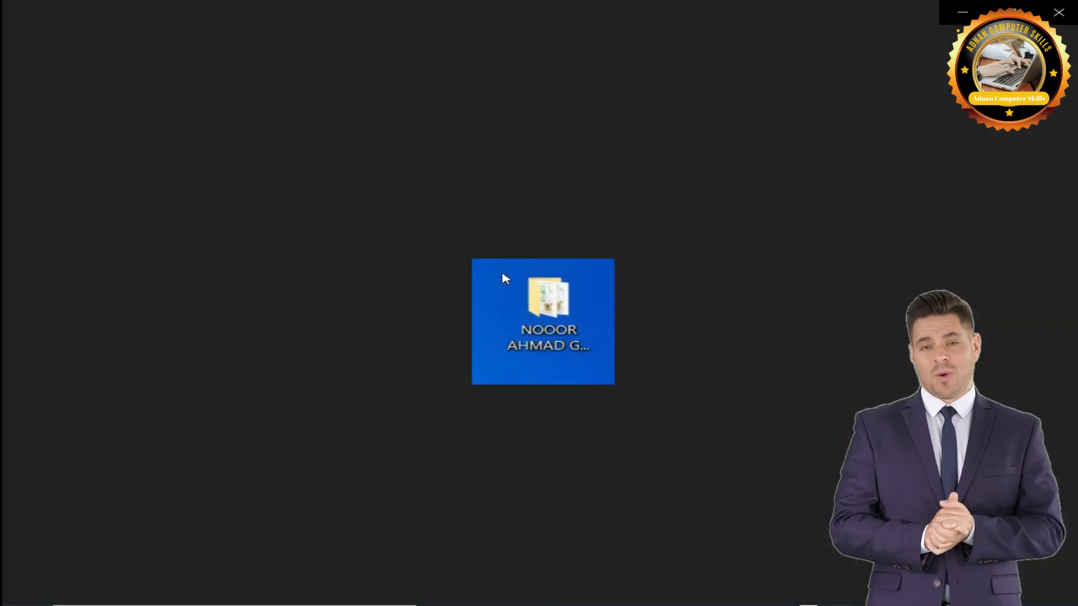
{"action": "left_click", "coordinate": [1058, 13]}
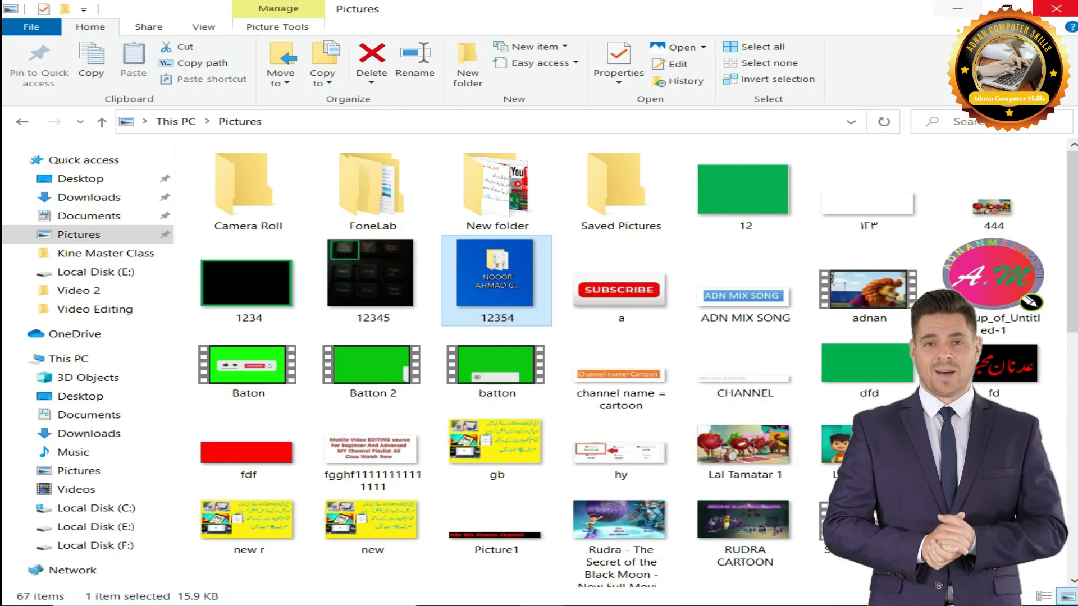
{"action": "left_click", "coordinate": [1058, 6]}
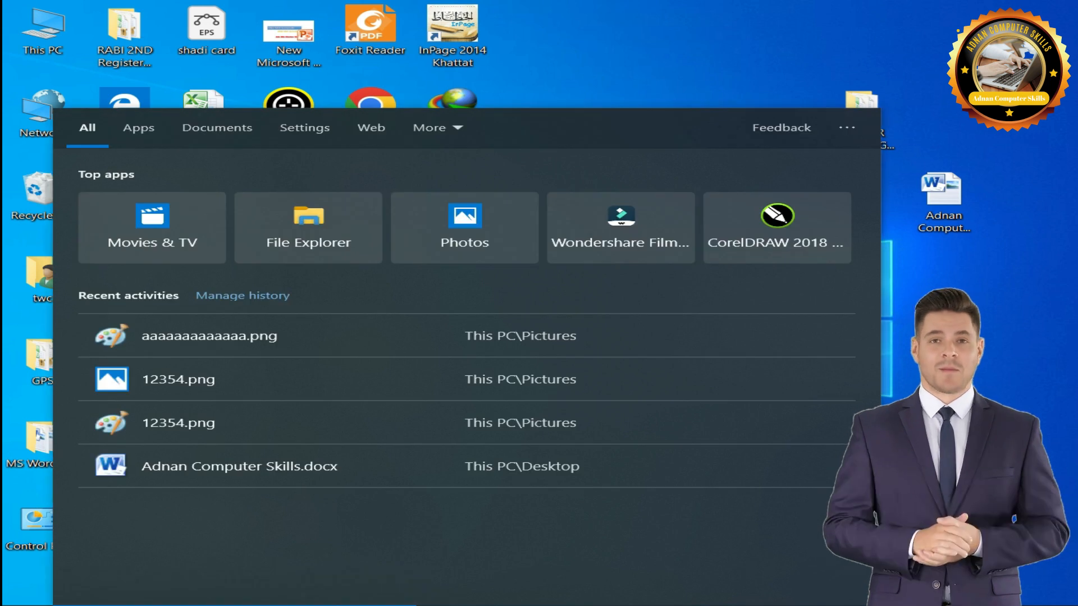
- Reopen Paint through a Windows search and paste the full desktop screenshot into a new image
{"action": "type", "text": "p"}
{"action": "left_click", "coordinate": [178, 201]}
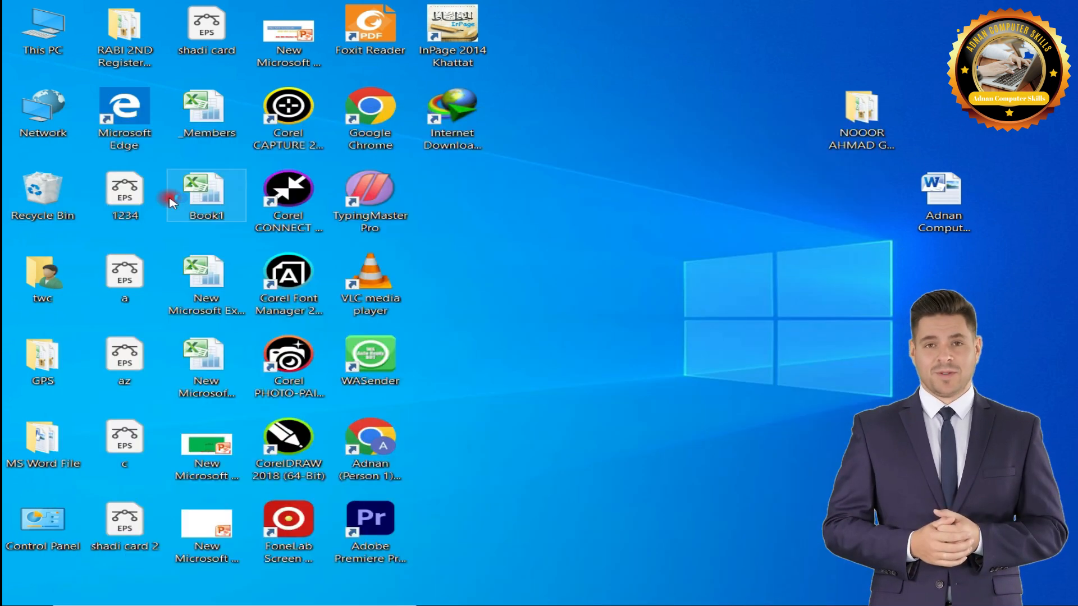
{"action": "left_click", "coordinate": [28, 55]}
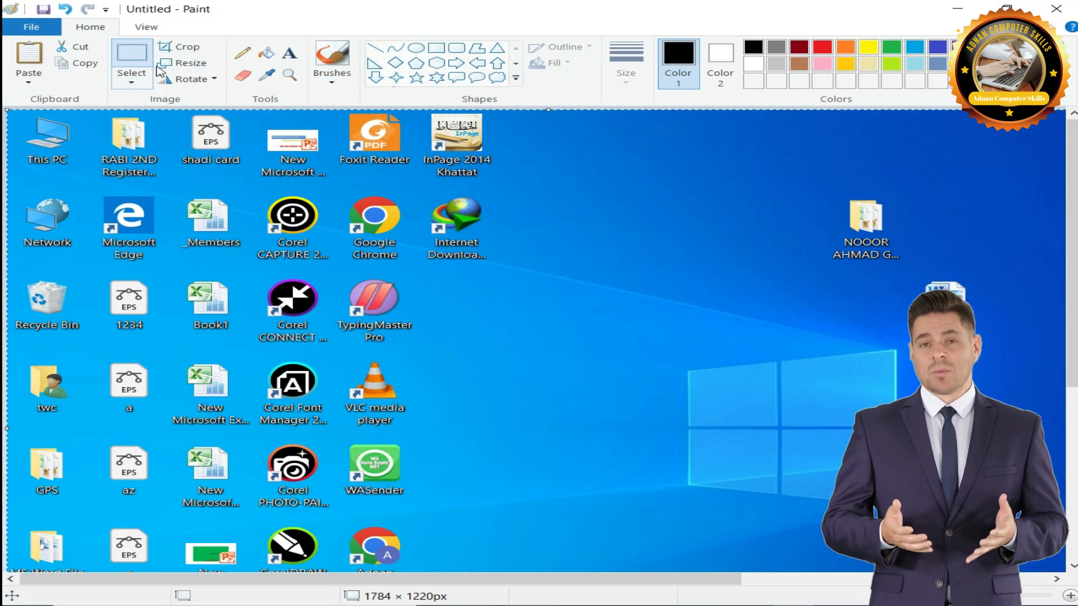
- Bring up the save dialog for the full screenshot, cancel it and close Paint without saving
{"action": "key", "text": "ctrl+s"}
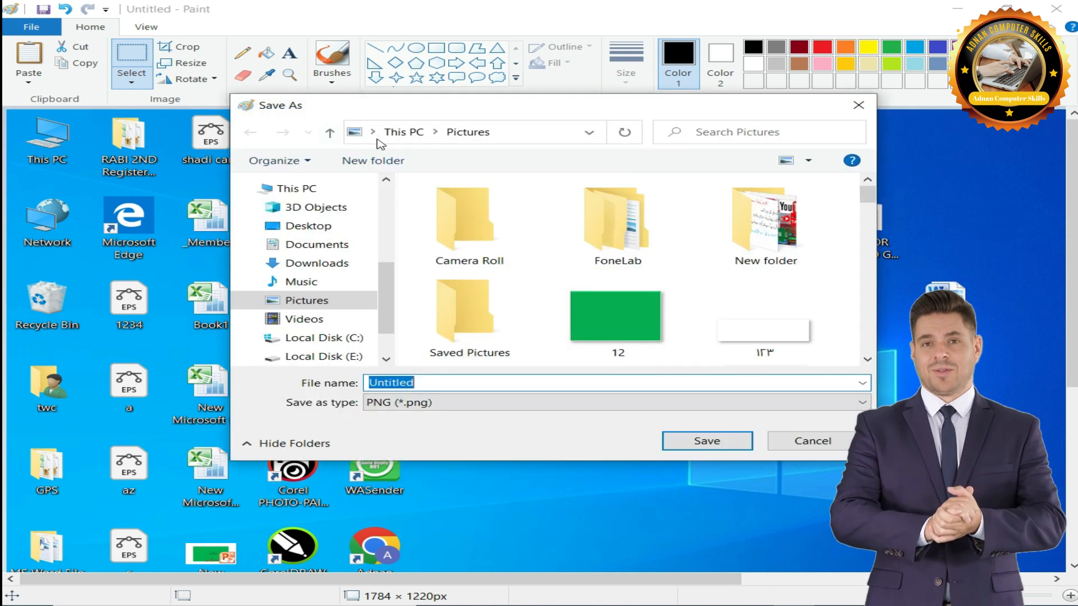
{"action": "left_click", "coordinate": [821, 441]}
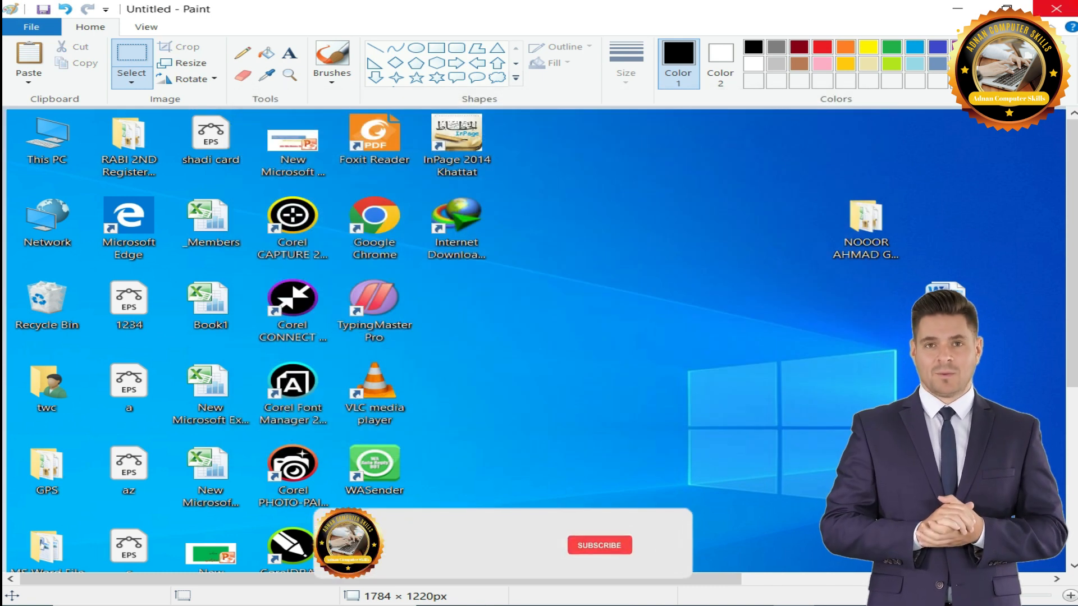
{"action": "left_click", "coordinate": [1055, 9]}
{"action": "left_click", "coordinate": [595, 310]}
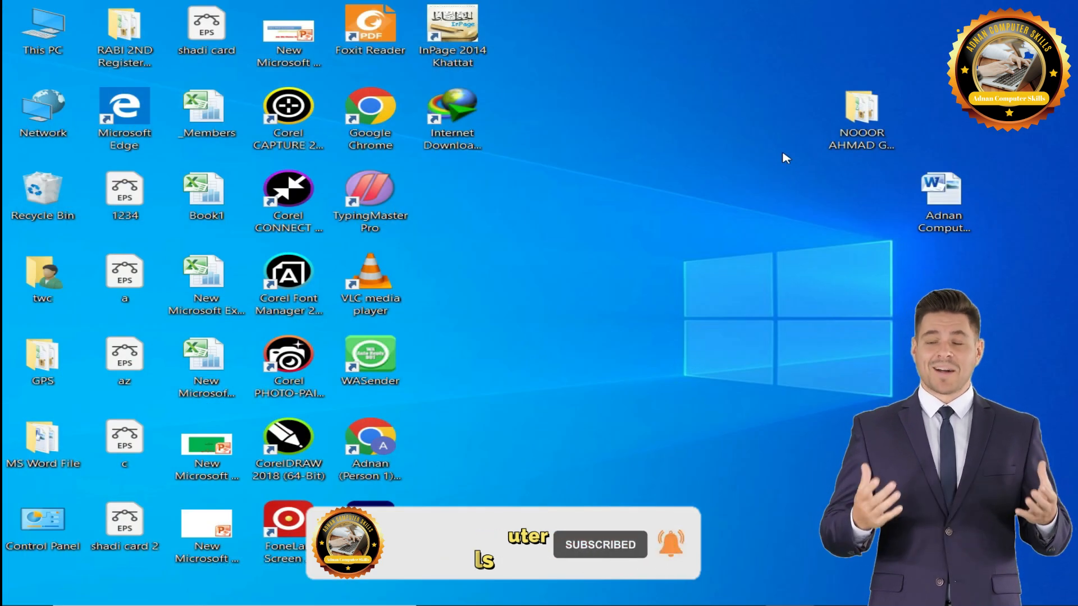
- Open the Adnan Computer Skills document from the desktop, dismiss the activation wizard and close the document again
{"action": "right_click", "coordinate": [669, 25]}
{"action": "left_click", "coordinate": [732, 64]}
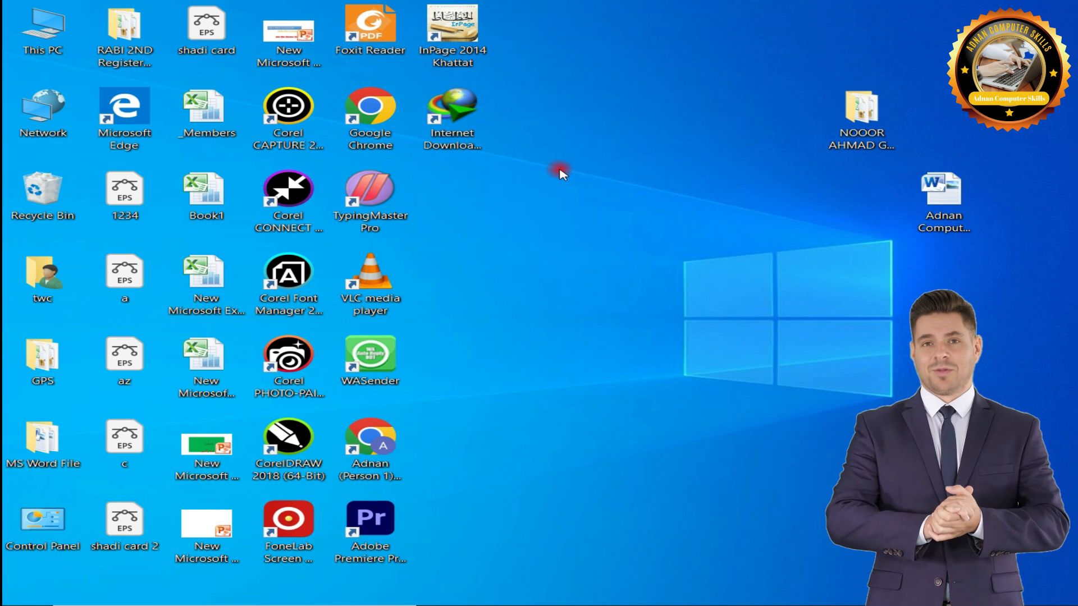
{"action": "double_click", "coordinate": [941, 194]}
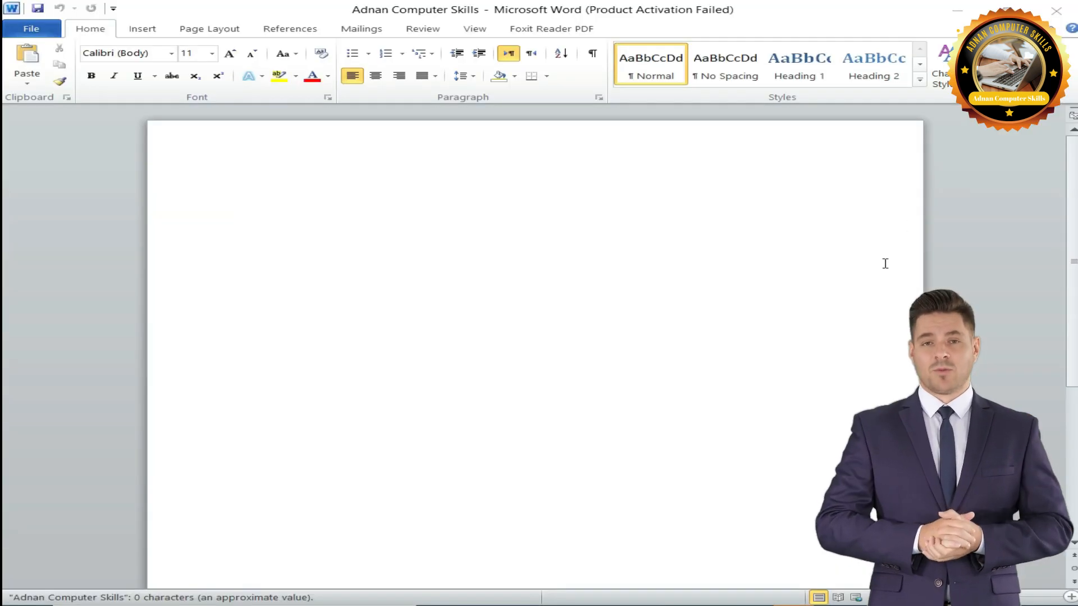
{"action": "left_click", "coordinate": [759, 451]}
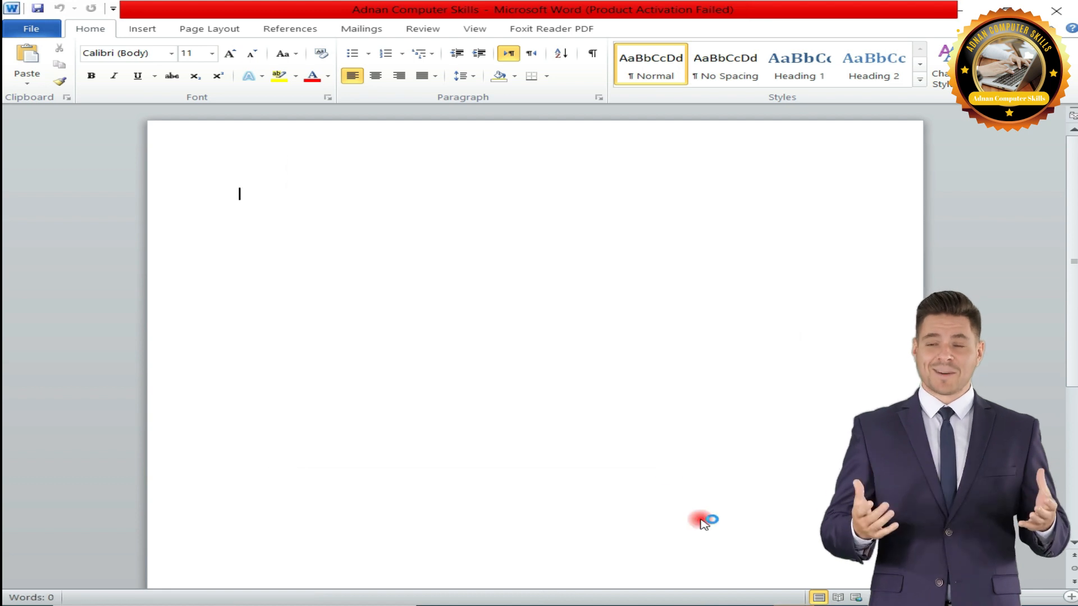
{"action": "left_click", "coordinate": [1056, 10]}
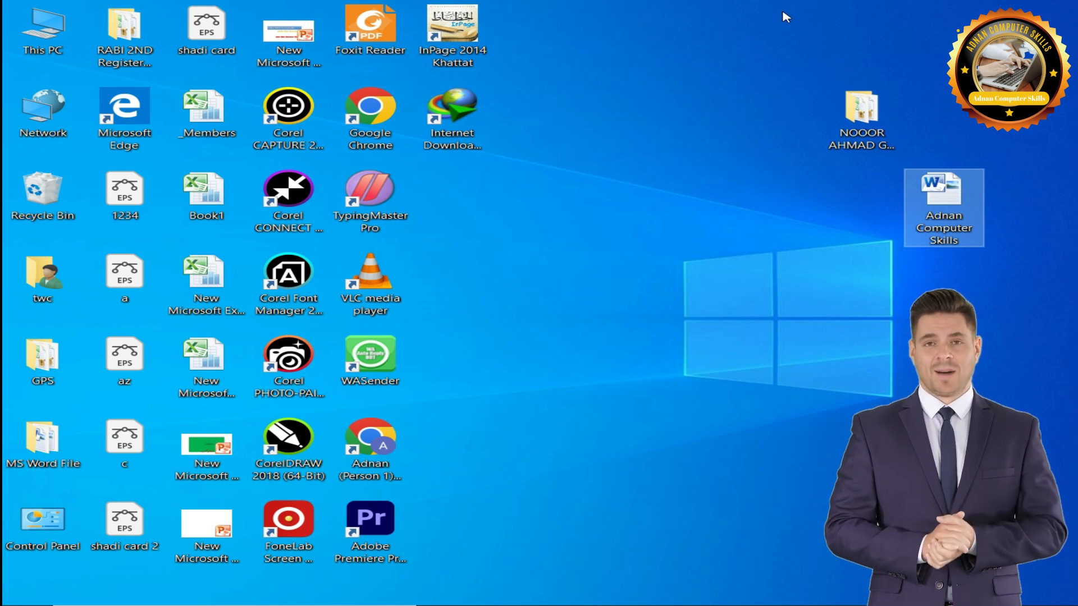
- Launch Word with the Run command winword and dismiss the activation wizard
{"action": "key", "text": "super+r"}
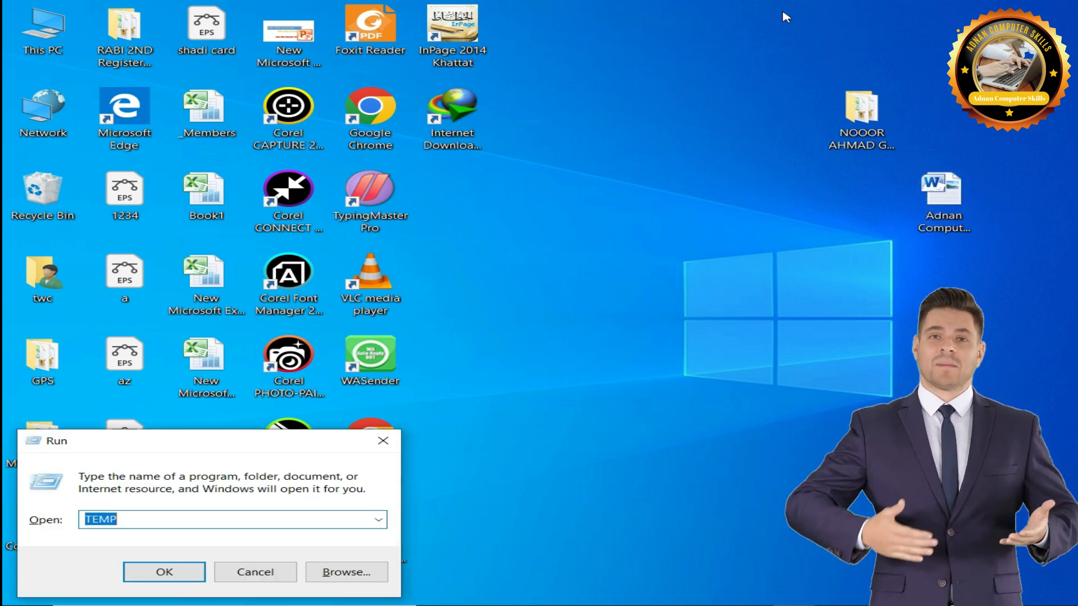
{"action": "type", "text": "w"}
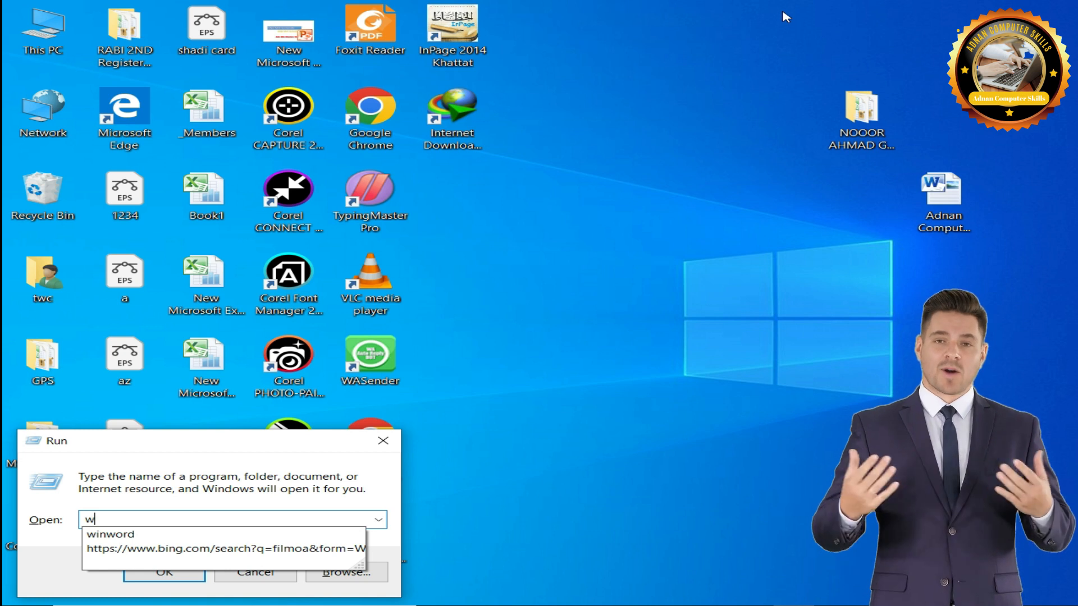
{"action": "type", "text": "inw"}
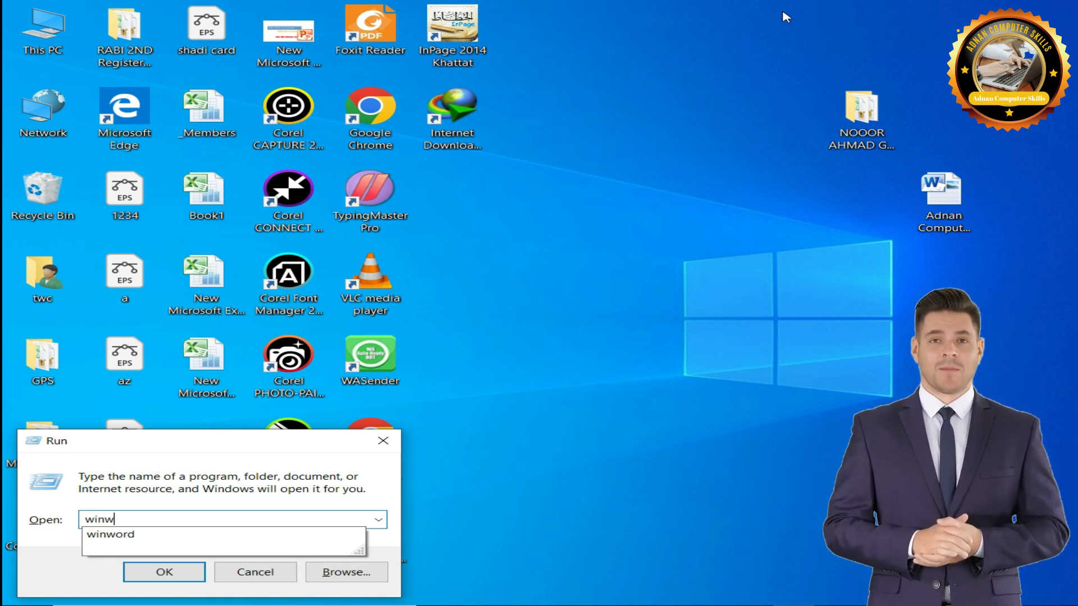
{"action": "type", "text": "ord"}
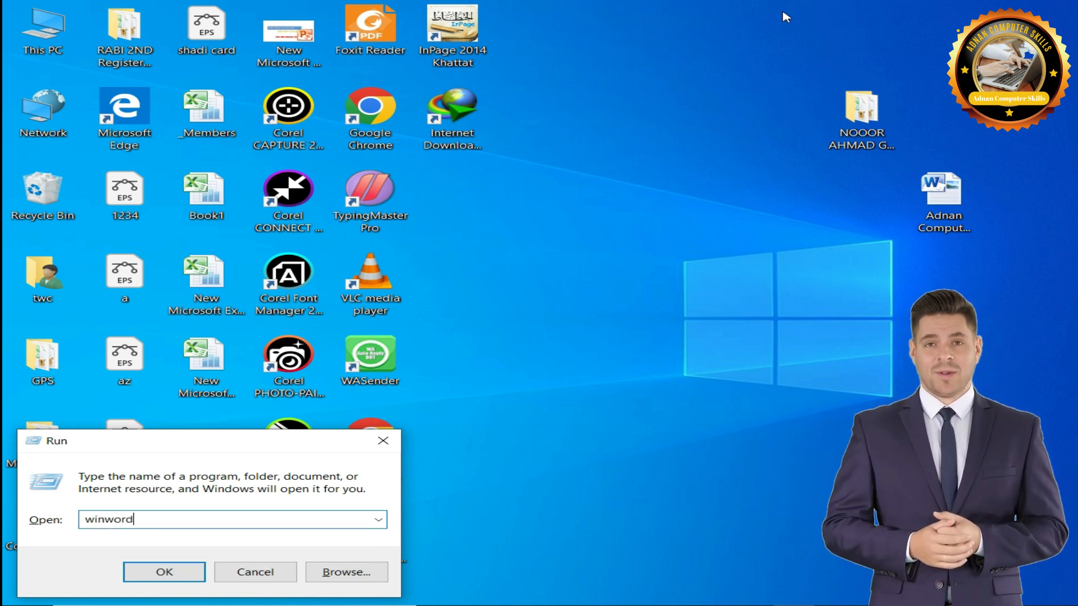
{"action": "key", "text": "Return"}
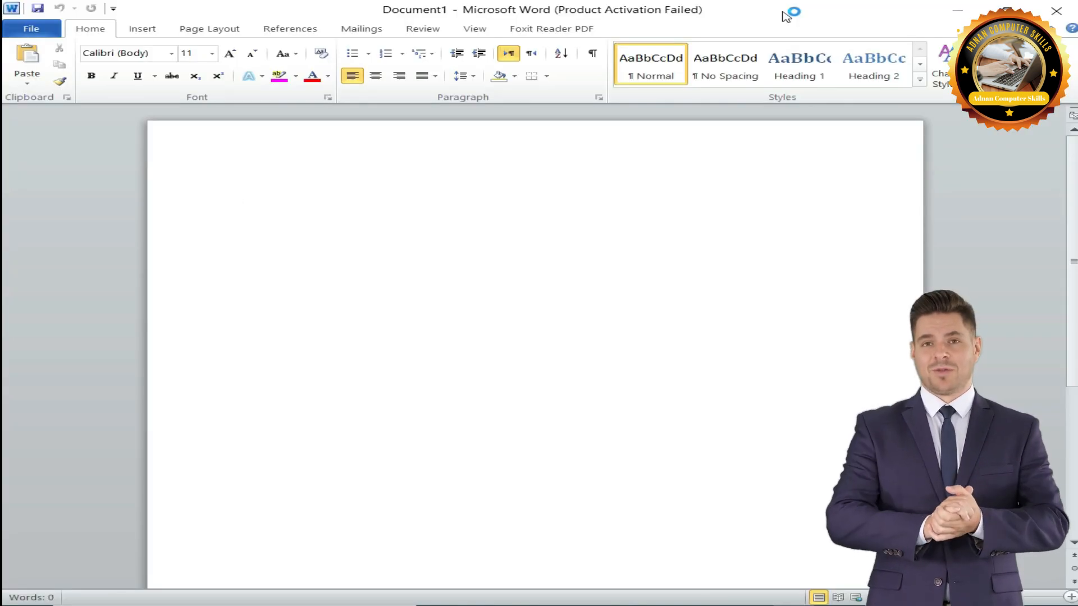
{"action": "left_click", "coordinate": [786, 455]}
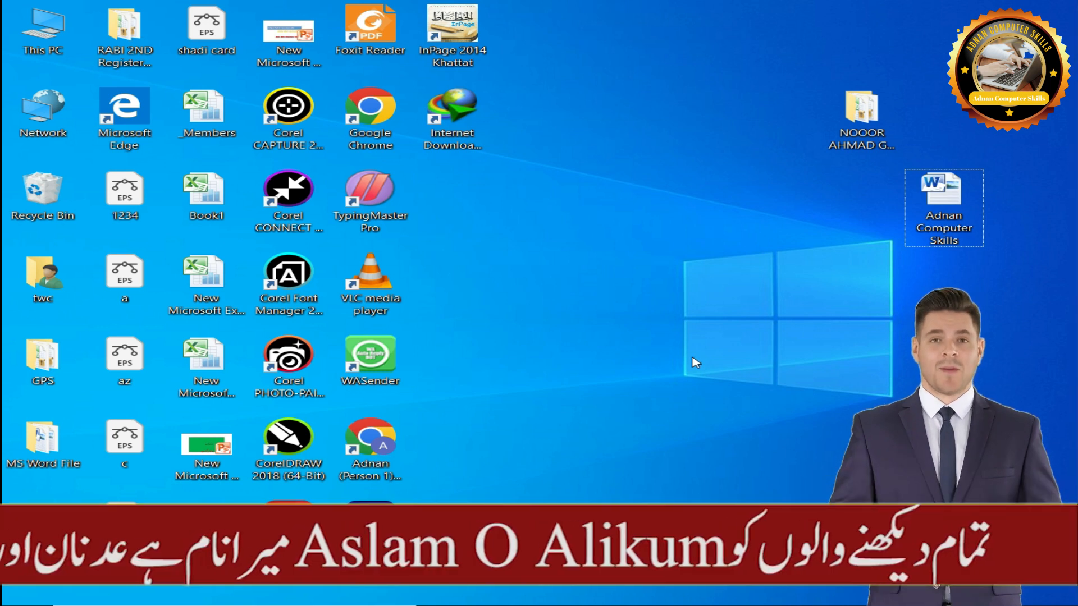
- Open the Adnan Computer Skills document from the desktop and dismiss the activation wizard
{"action": "left_click", "coordinate": [714, 333]}
{"action": "left_click", "coordinate": [970, 220]}
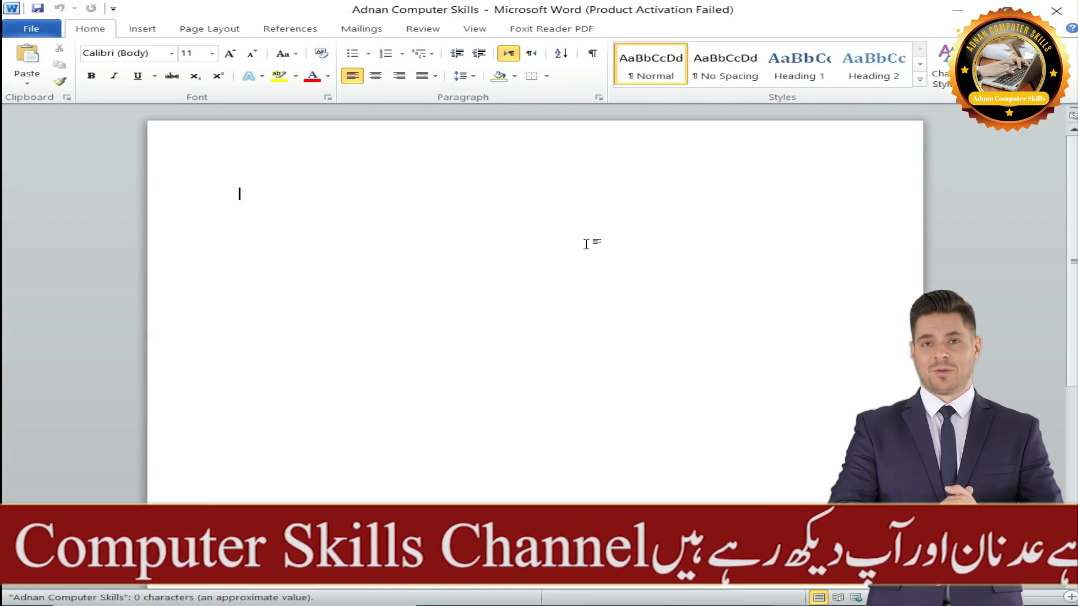
{"action": "left_click", "coordinate": [596, 240]}
{"action": "left_click", "coordinate": [763, 454]}
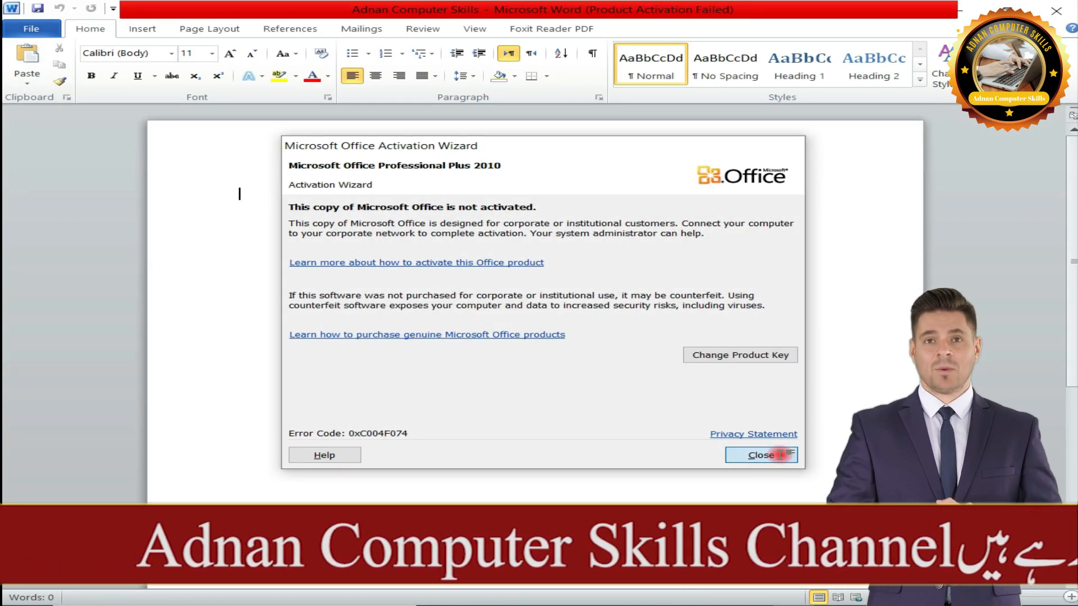
{"action": "left_click", "coordinate": [788, 126]}
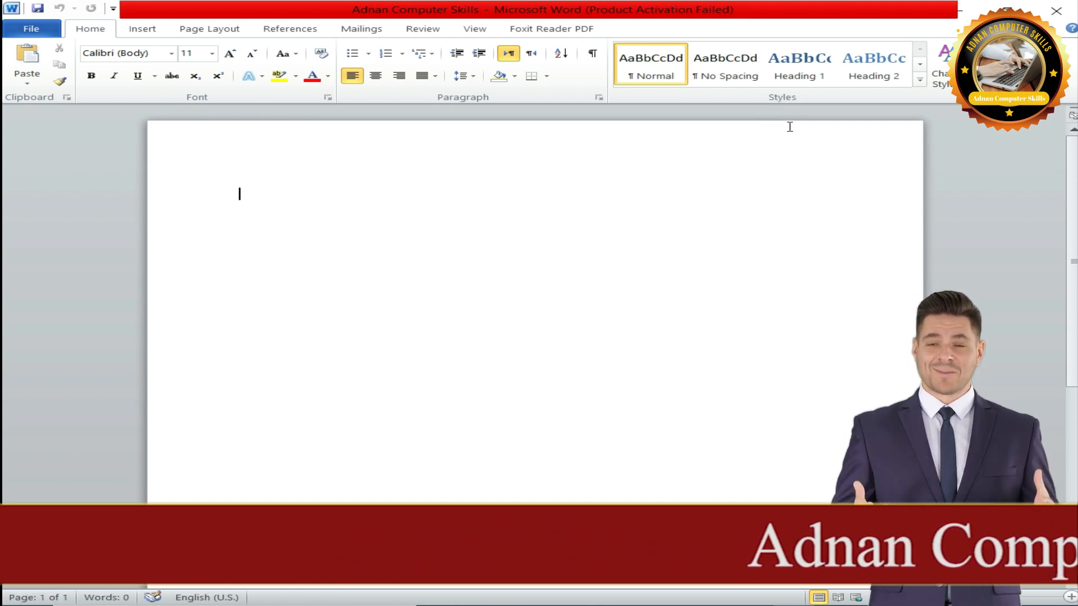
- Fill the blank document with sample text using the formula =rand(10,12)
{"action": "type", "text": "=rand("}
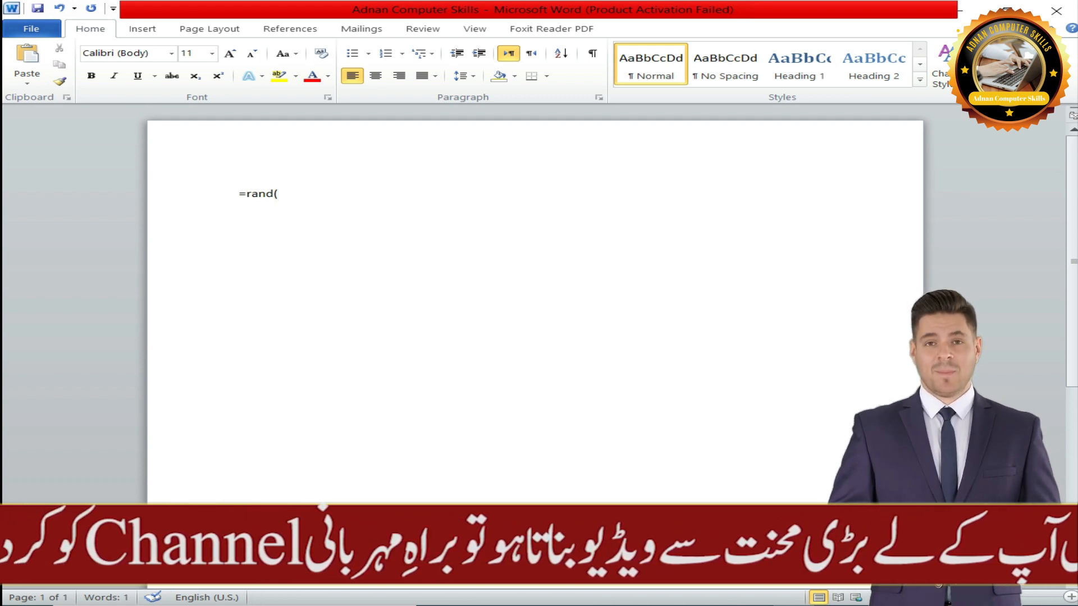
{"action": "type", "text": "10,"}
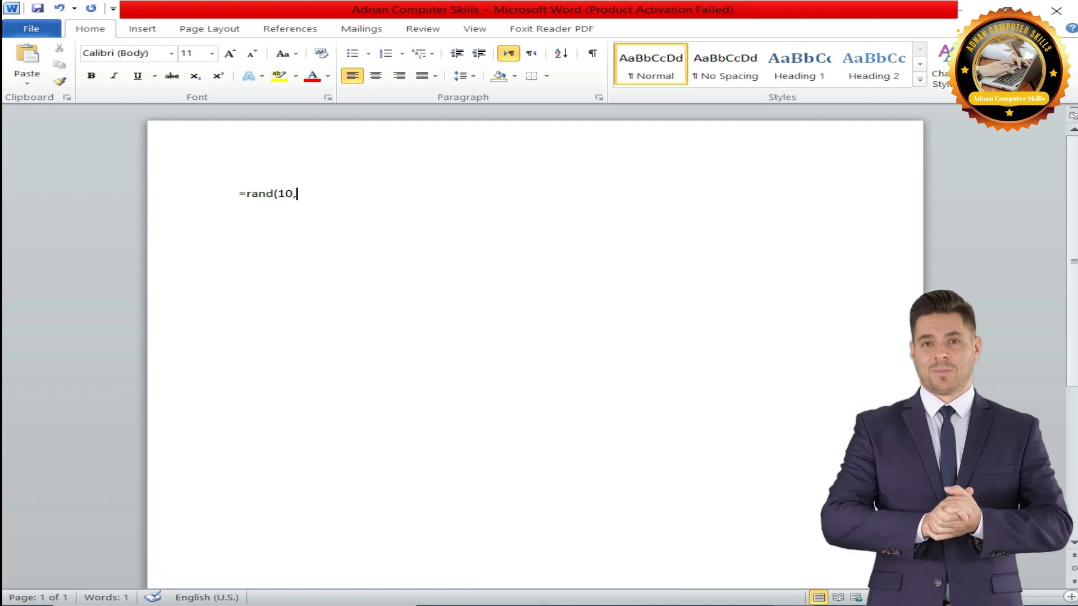
{"action": "type", "text": "12"}
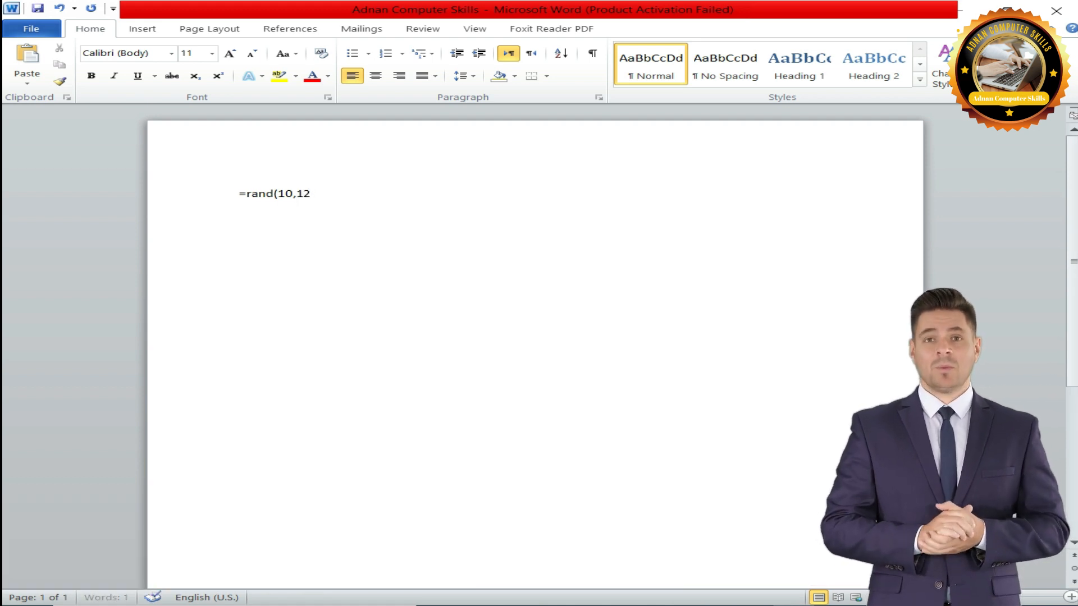
{"action": "type", "text": ")"}
{"action": "key", "text": "Return"}
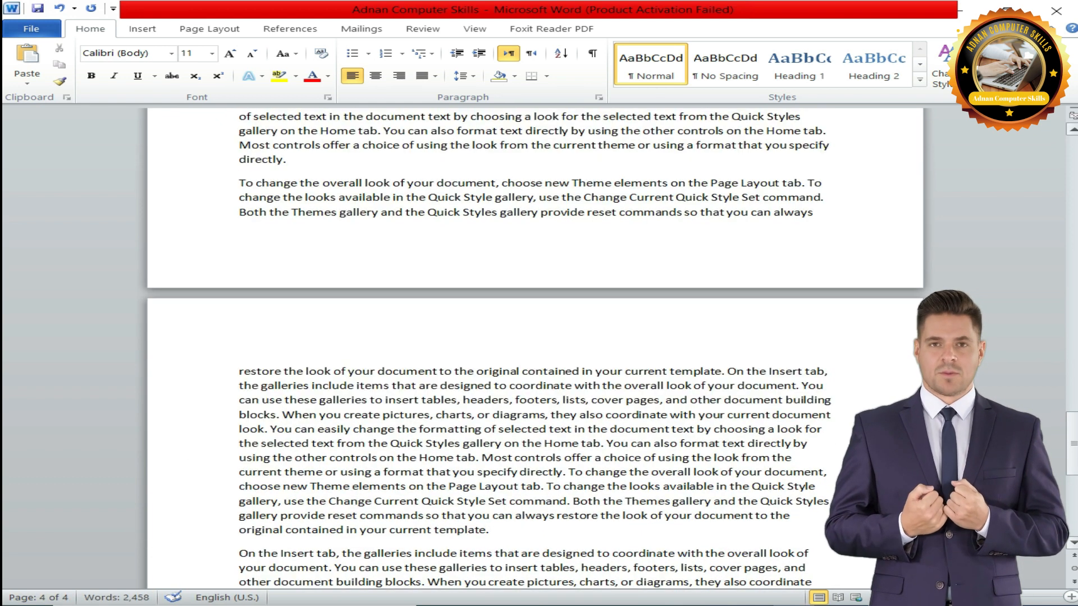
- Look through the sample text from its first page to its end, and go back up through the pages
{"action": "left_click_drag", "start_coordinate": [1073, 449], "coordinate": [1065, 149]}
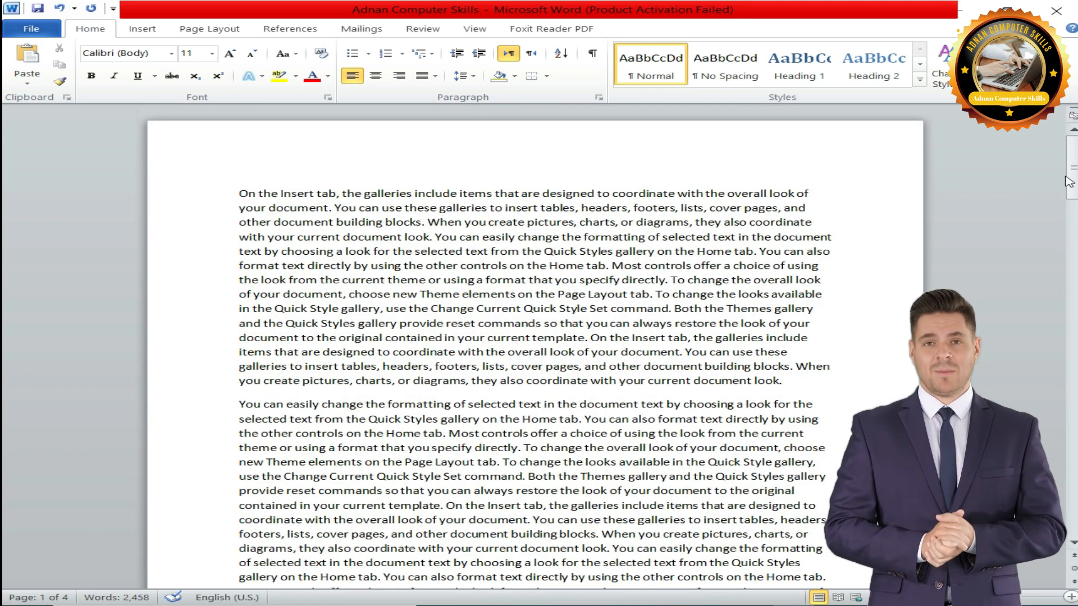
{"action": "mouse_move", "coordinate": [1072, 192]}
{"action": "left_mouse_down"}
{"action": "mouse_move", "coordinate": [1075, 500]}
{"action": "mouse_move", "coordinate": [1058, 437]}
{"action": "mouse_move", "coordinate": [1067, 154]}
{"action": "mouse_move", "coordinate": [992, 320]}
{"action": "mouse_move", "coordinate": [1011, 339]}
{"action": "mouse_move", "coordinate": [1044, 498]}
{"action": "mouse_move", "coordinate": [1055, 164]}
{"action": "mouse_move", "coordinate": [1048, 487]}
{"action": "left_mouse_up"}
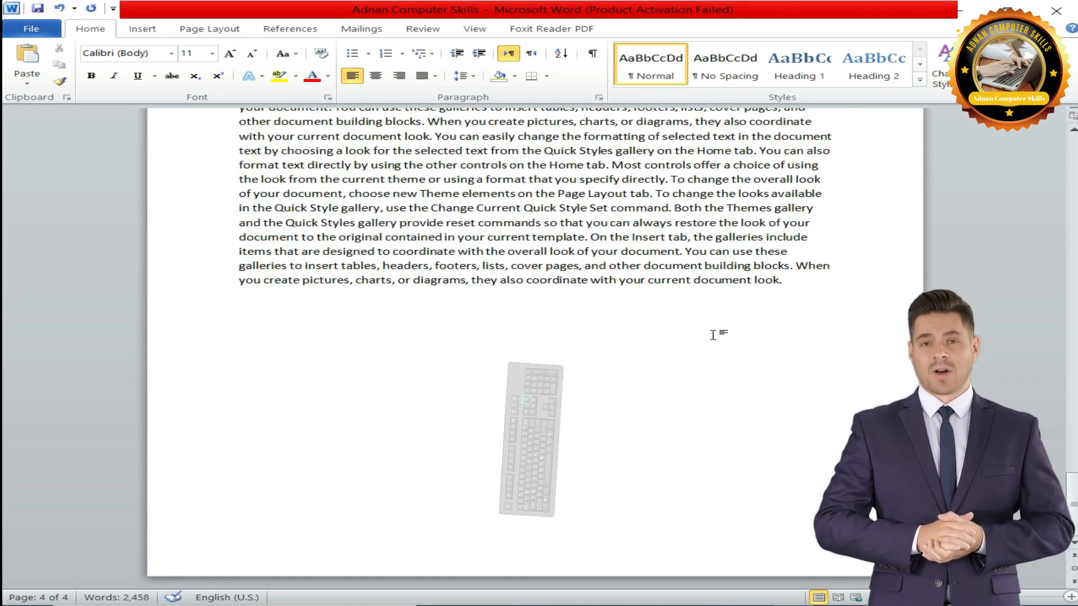
{"action": "key", "text": "Page_Up"}
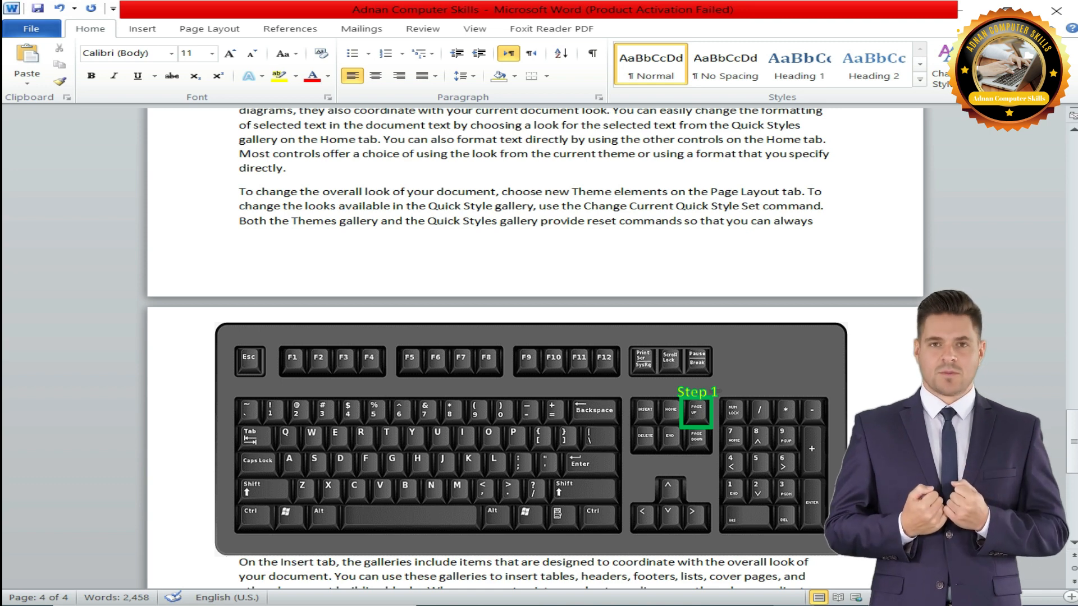
{"action": "key", "text": "Page_Up"}
{"action": "key", "text": "Page_Up"}
{"action": "key", "text": "Page_Up"}
{"action": "key", "text": "Page_Up"}
{"action": "key", "text": "Page_Up"}
{"action": "key", "text": "Page_Up"}
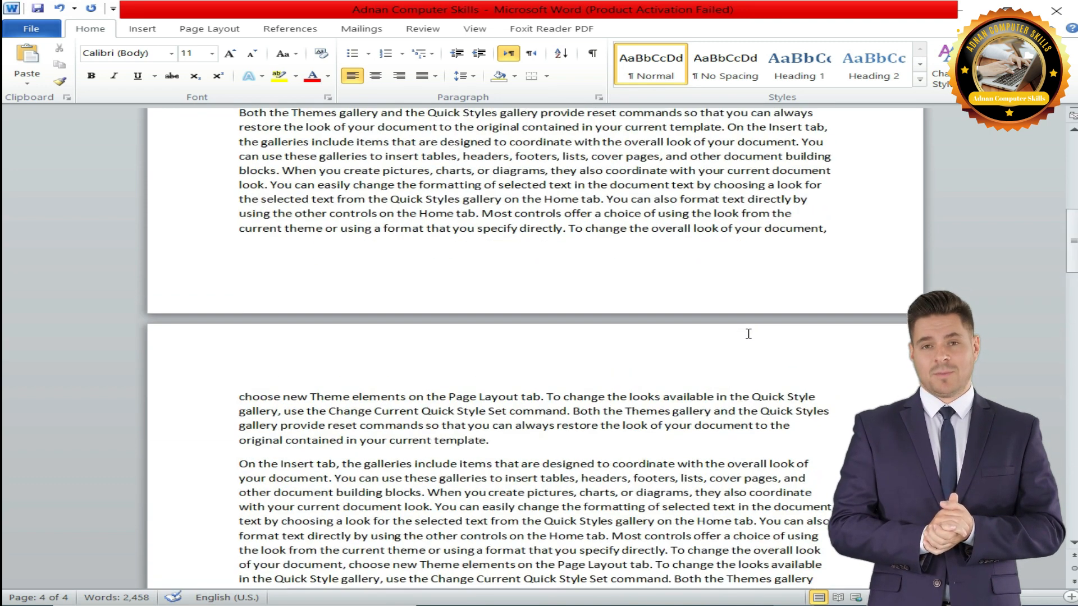
{"action": "scroll", "coordinate": [748, 333], "scroll_direction": "down", "scroll_amount": 6}
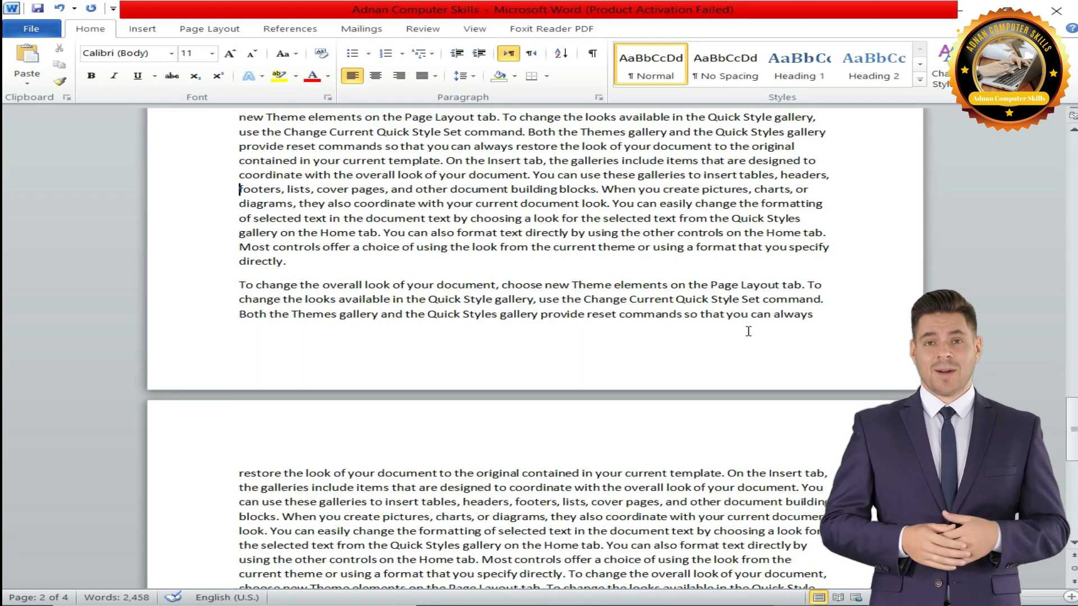
- Go to the end of the document page by page, and return to its beginning the same way
{"action": "key", "text": "Page_Down"}
{"action": "key", "text": "Page_Down"}
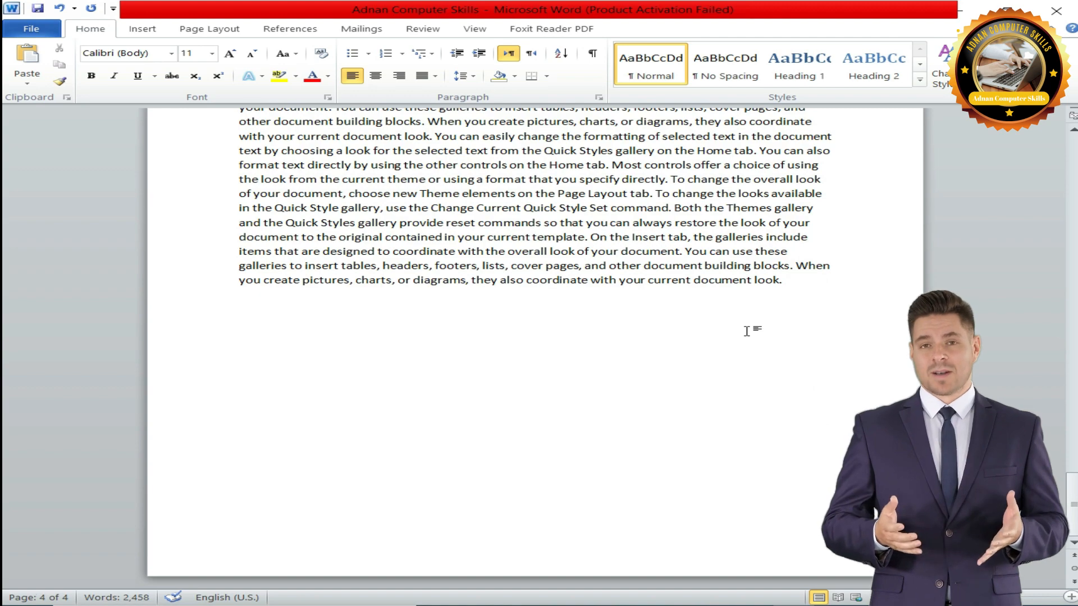
{"action": "key", "text": "Page_Up"}
{"action": "key", "text": "Page_Up"}
{"action": "key", "text": "Page_Up"}
{"action": "key", "text": "Page_Up"}
{"action": "key", "text": "Page_Up"}
{"action": "key", "text": "Page_Up"}
{"action": "key", "text": "Page_Up"}
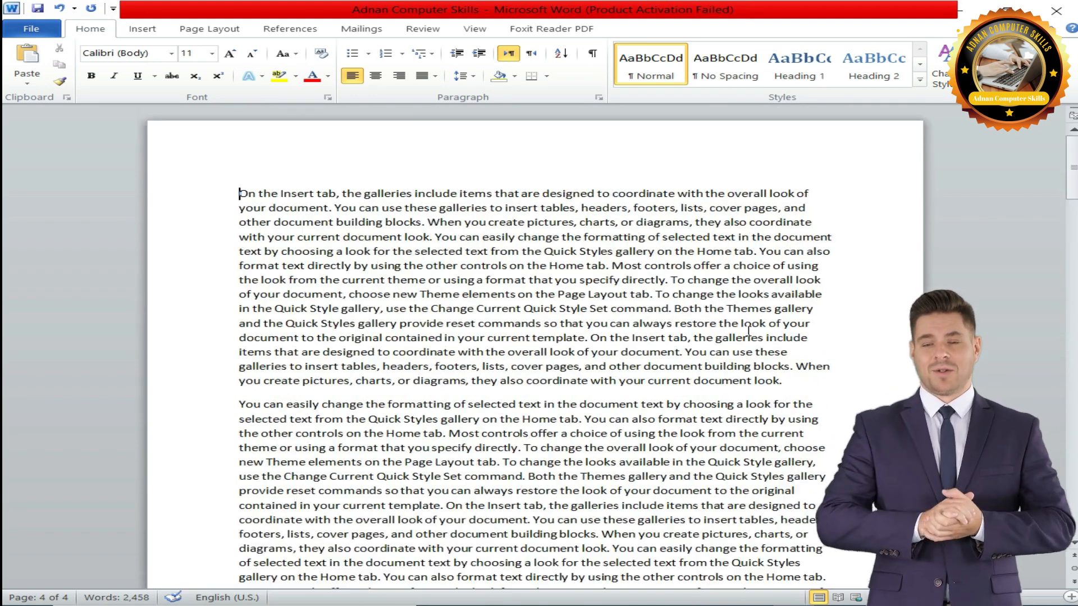
- Page down to the third page of the document and close it without saving the changes
{"action": "key", "text": "Page_Down"}
{"action": "key", "text": "Page_Down"}
{"action": "key", "text": "Page_Down"}
{"action": "key", "text": "Page_Down"}
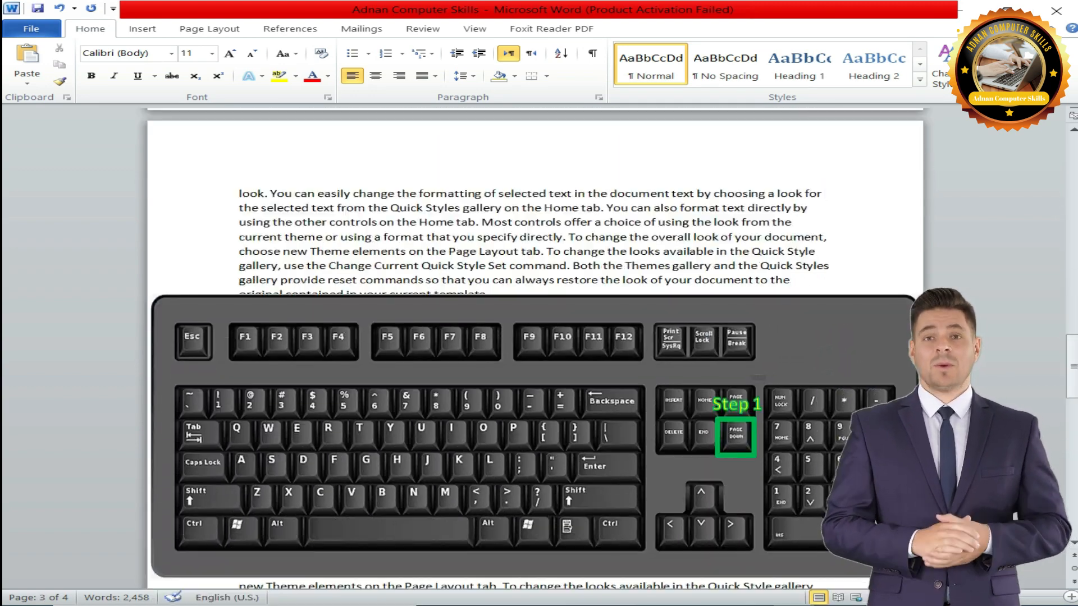
{"action": "left_click", "coordinate": [1056, 10]}
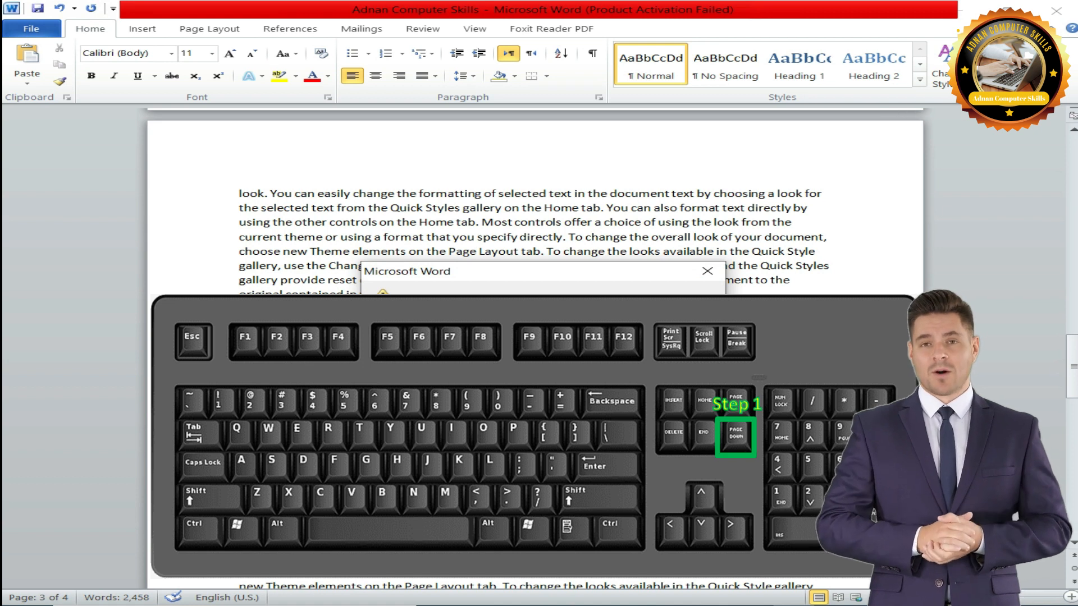
{"action": "key", "text": "n"}
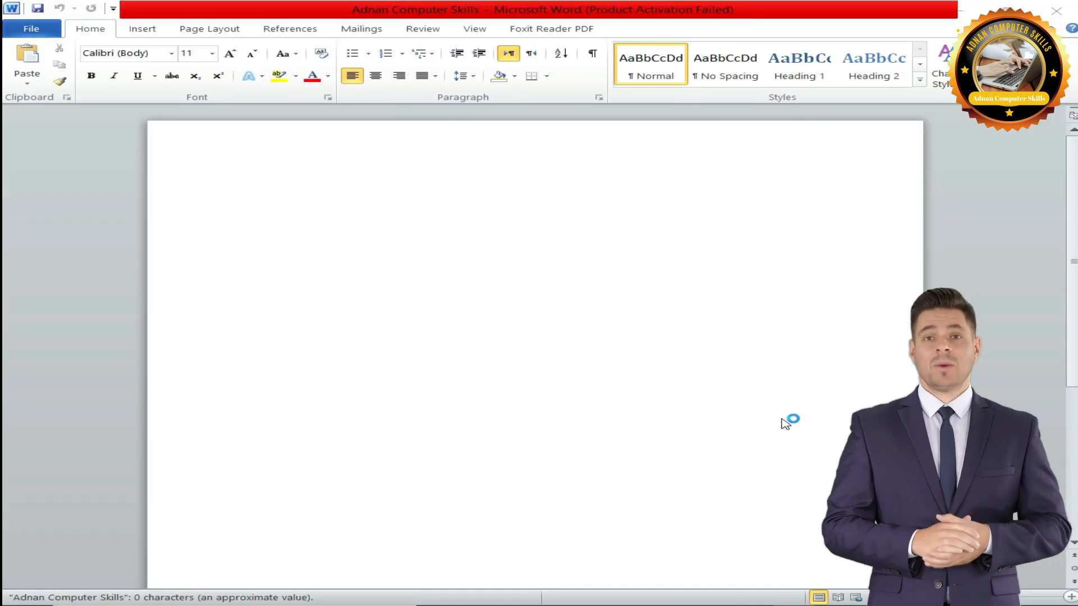
- Dismiss the activation wizard over the reopened document, enter the test digits 1254512 and erase them completely
{"action": "left_click", "coordinate": [796, 454]}
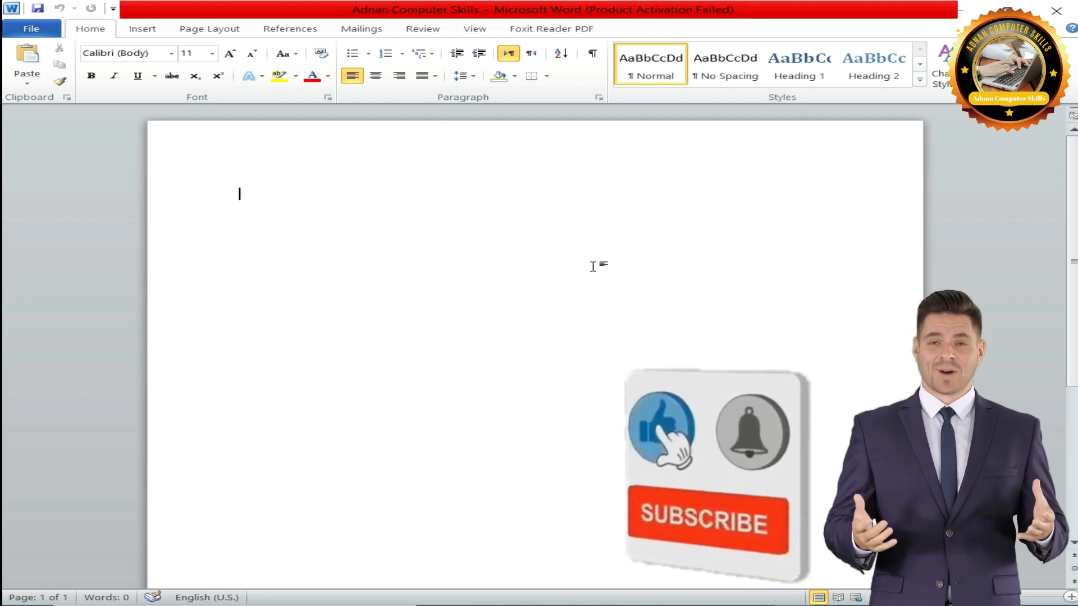
{"action": "type", "text": "12"}
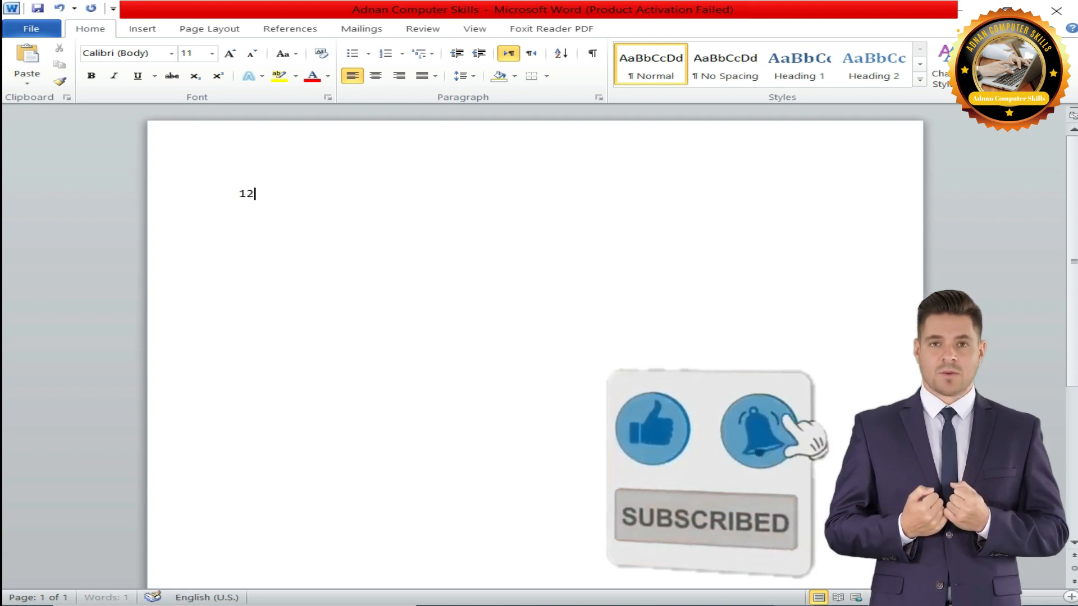
{"action": "type", "text": "545124"}
{"action": "key", "text": "BackSpace"}
{"action": "key", "text": "BackSpace"}
{"action": "key", "text": "BackSpace"}
{"action": "key", "text": "BackSpace"}
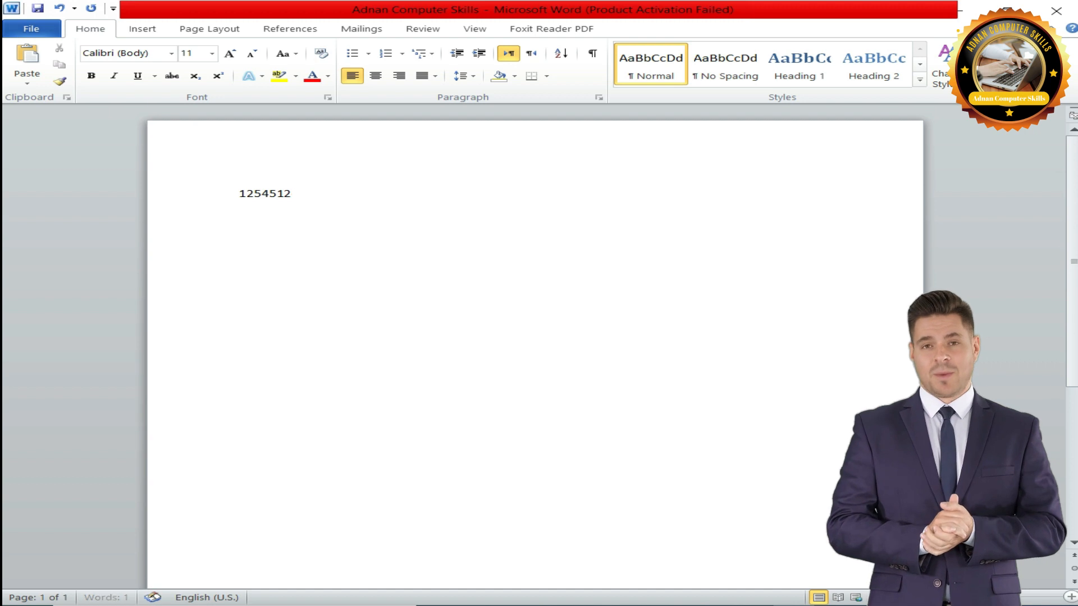
{"action": "key", "text": "BackSpace"}
{"action": "key", "text": "BackSpace"}
{"action": "key", "text": "BackSpace"}
{"action": "key", "text": "BackSpace"}
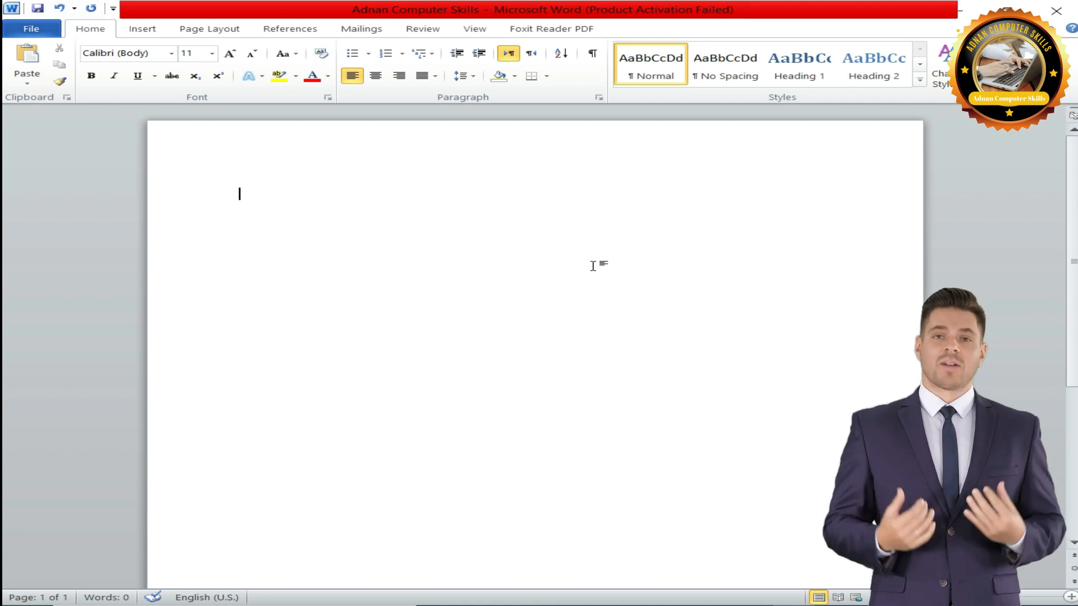
- Enter the digits 352 in the empty document and erase them
{"action": "type", "text": "352"}
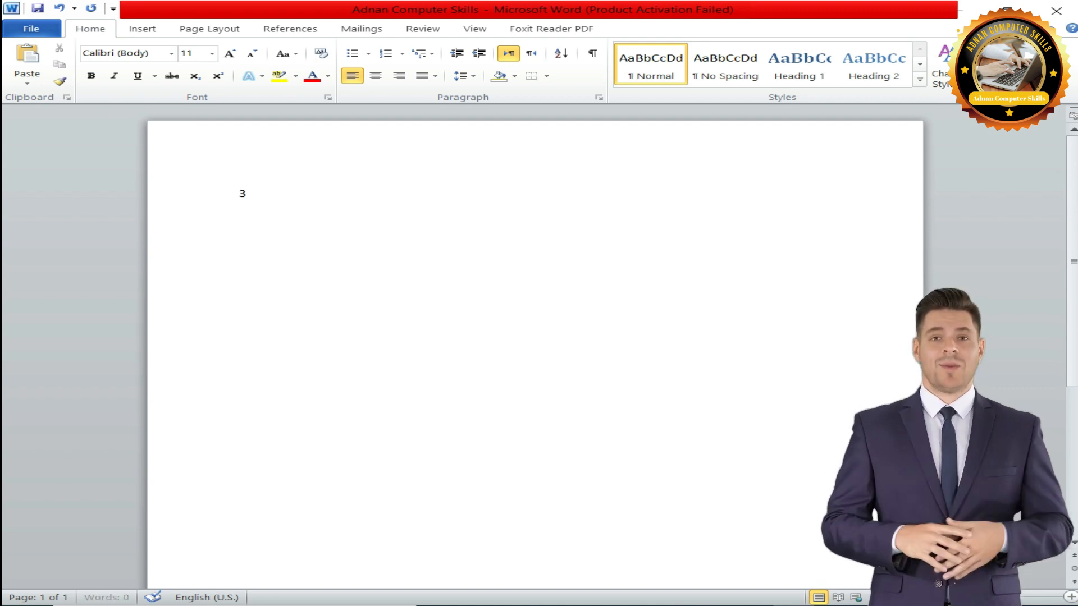
{"action": "key", "text": "BackSpace"}
{"action": "key", "text": "BackSpace"}
{"action": "key", "text": "BackSpace"}
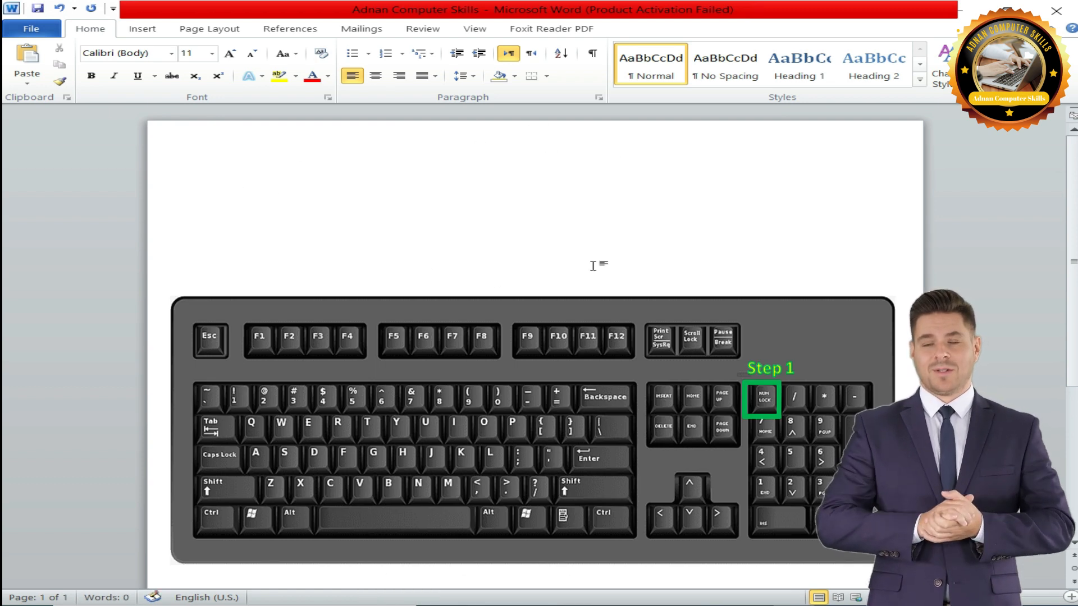
- Enter the digits 632 in the empty document and close it without saving the changes
{"action": "type", "text": "632"}
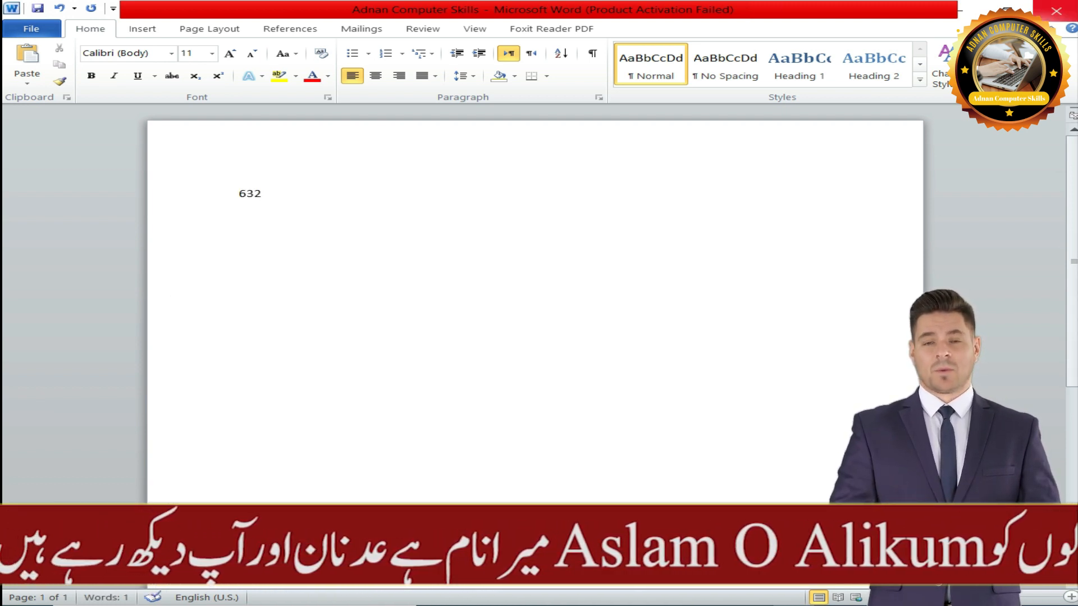
{"action": "left_click", "coordinate": [1055, 10]}
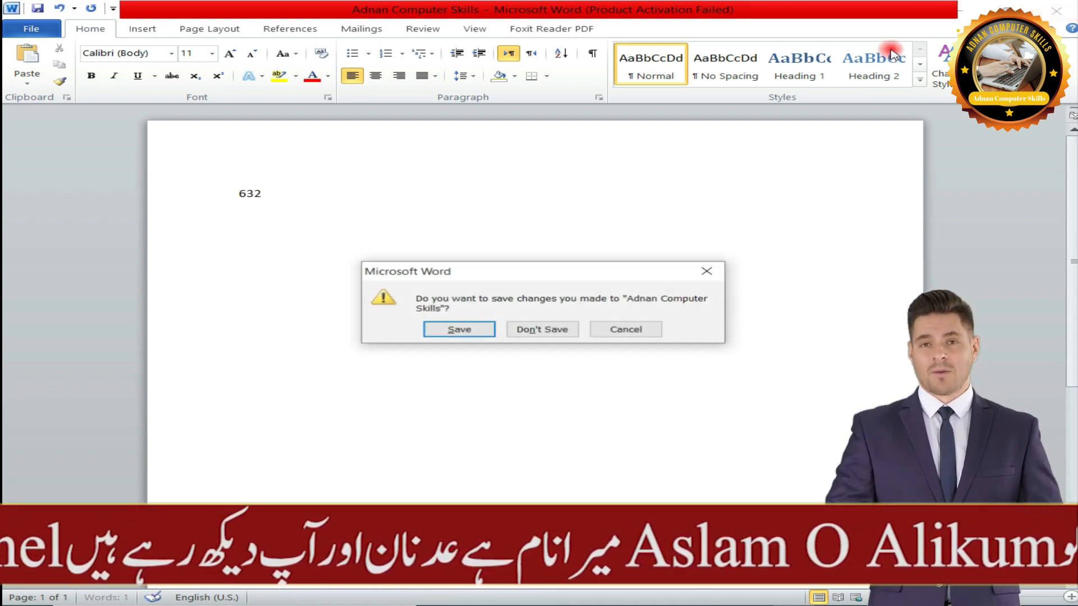
{"action": "left_click", "coordinate": [540, 333]}
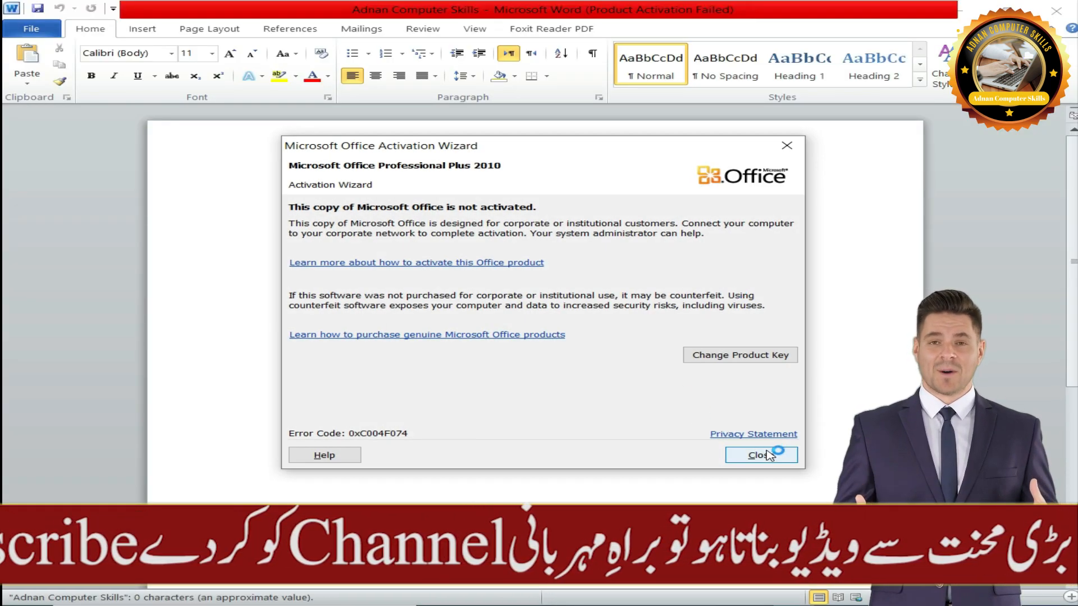
- Dismiss the activation wizard over the reopened document and generate sample text with =rand()
{"action": "left_click", "coordinate": [755, 453]}
{"action": "left_click", "coordinate": [573, 200]}
{"action": "type", "text": "="}
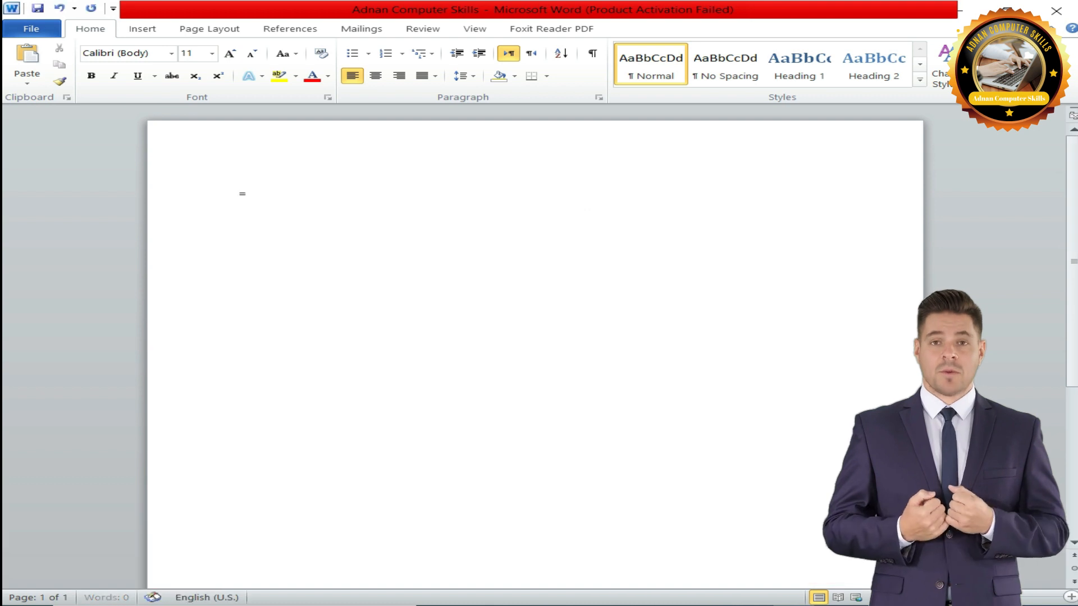
{"action": "type", "text": "rand()"}
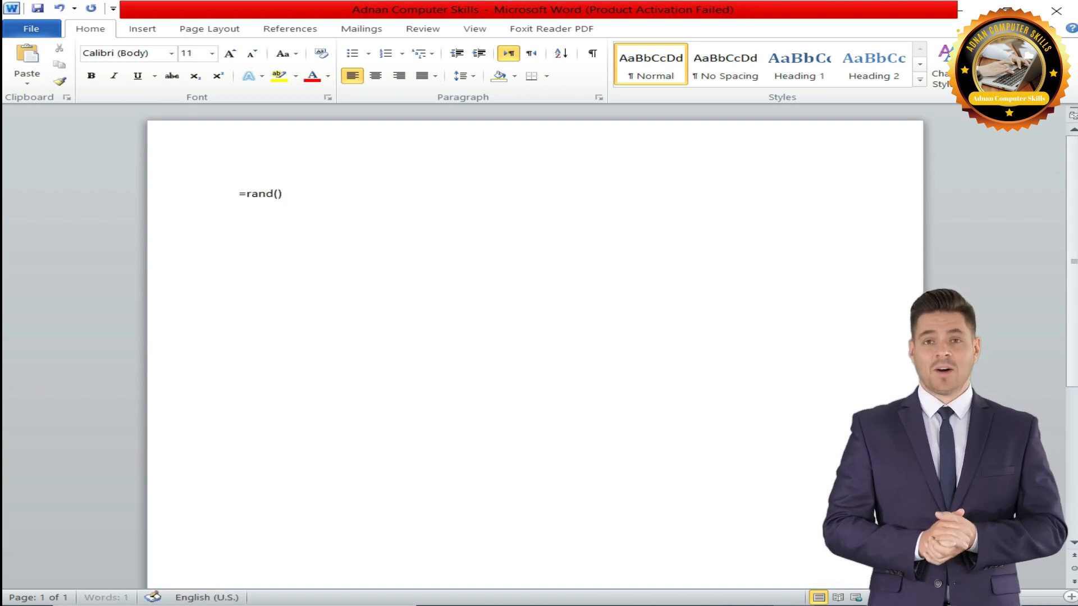
{"action": "key", "text": "Return"}
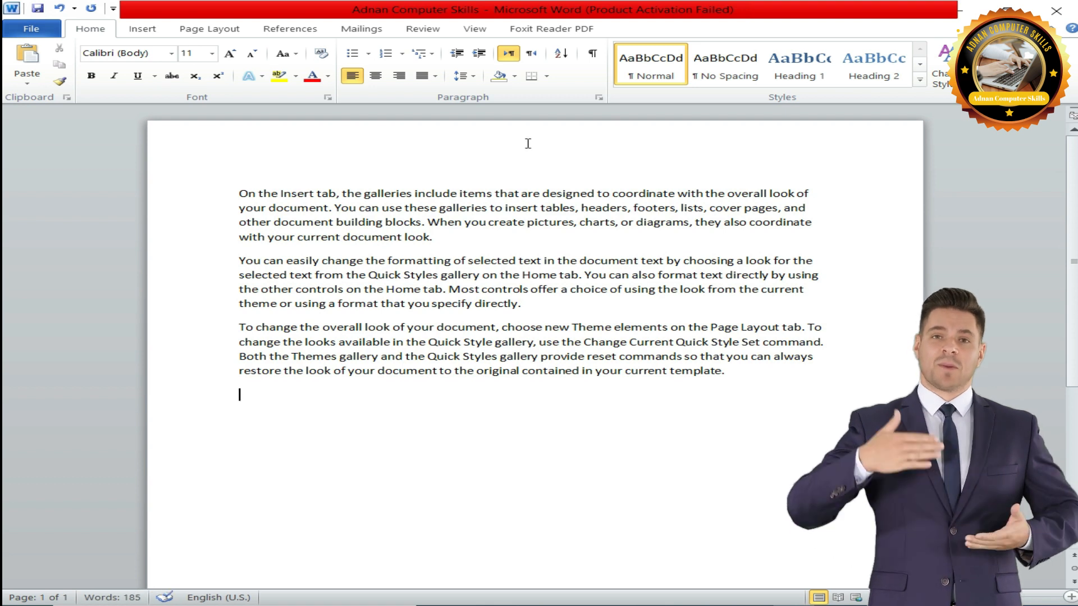
- Copy separate passages from the sample text's first and second paragraphs to the clipboard, cancelling the Font dialog along the way
{"action": "left_click_drag", "start_coordinate": [241, 188], "coordinate": [822, 193]}
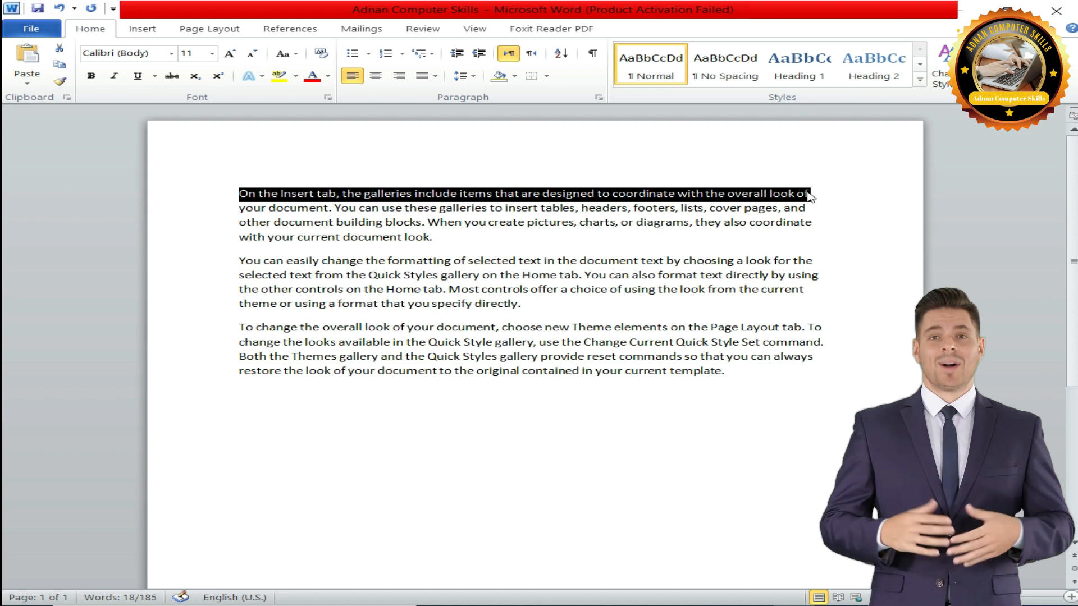
{"action": "left_click_drag", "start_coordinate": [337, 224], "coordinate": [449, 257]}
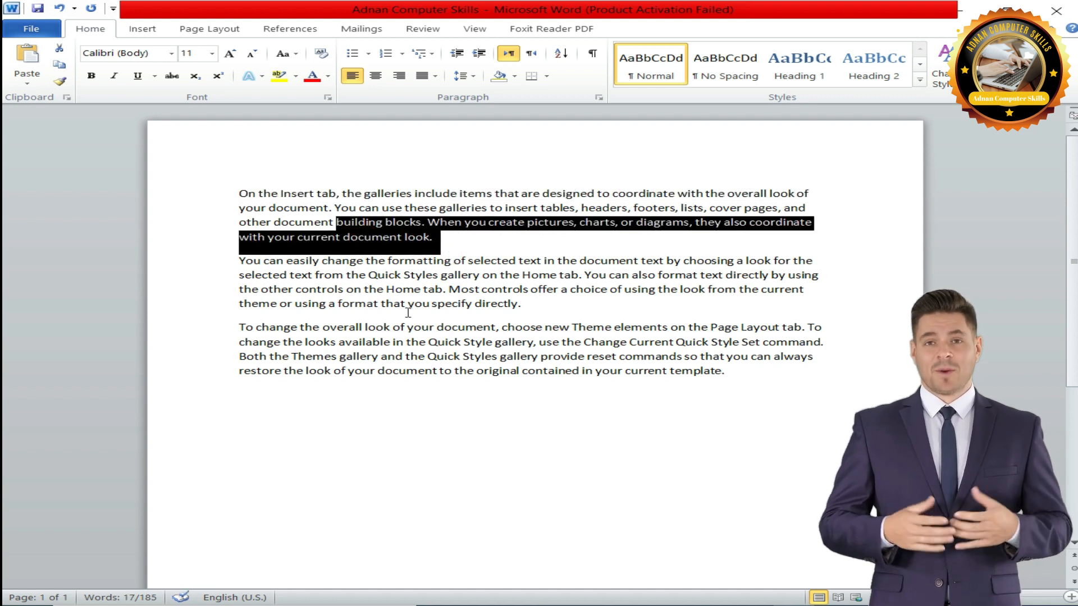
{"action": "left_click_drag", "start_coordinate": [365, 325], "coordinate": [513, 348]}
{"action": "key", "text": "ctrl+d"}
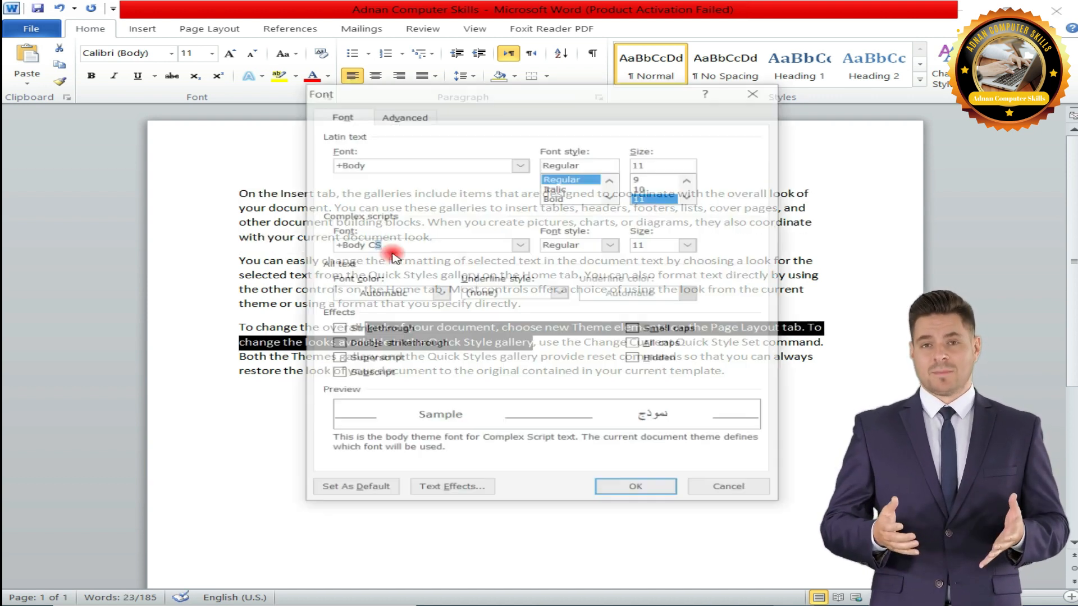
{"action": "left_click", "coordinate": [729, 487]}
{"action": "left_click_drag", "start_coordinate": [609, 275], "coordinate": [663, 292]}
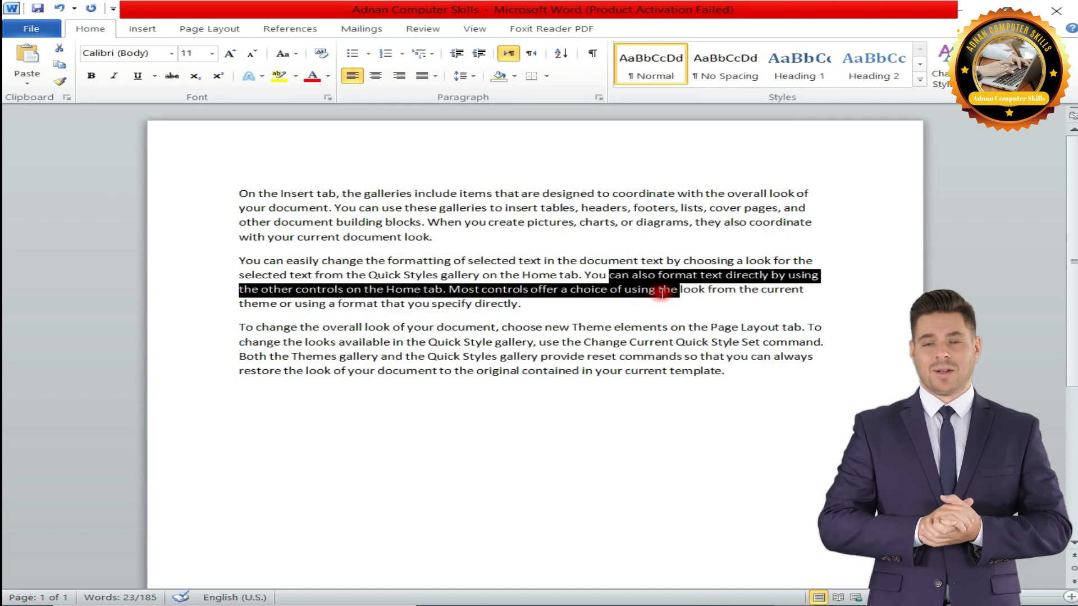
{"action": "left_click", "coordinate": [694, 371]}
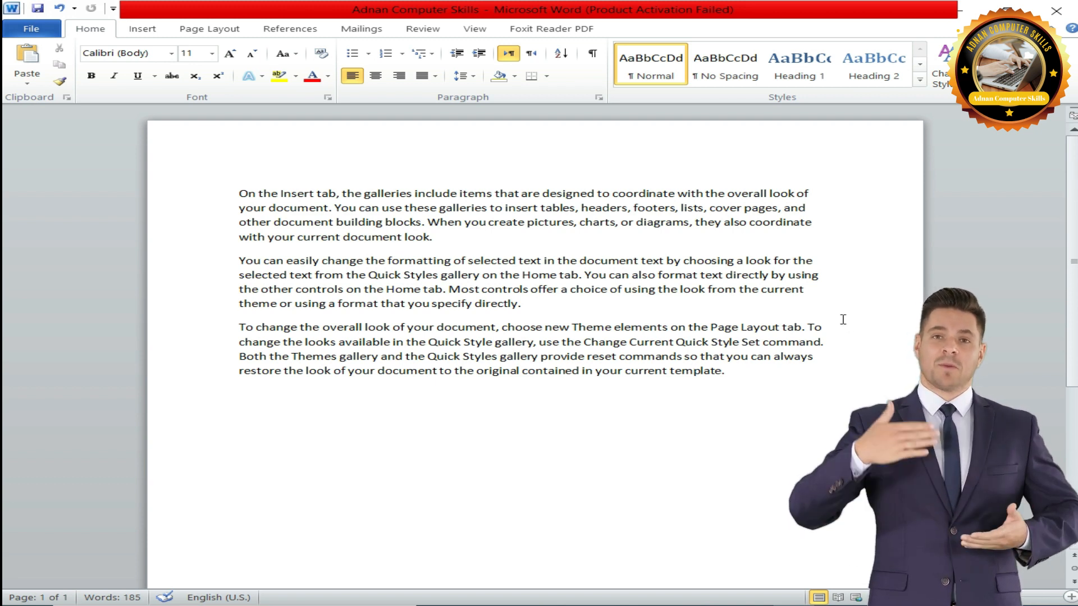
- Copy the entire sample text to the clipboard and delete it from the document
{"action": "key", "text": "ctrl+a"}
{"action": "key", "text": "super+c"}
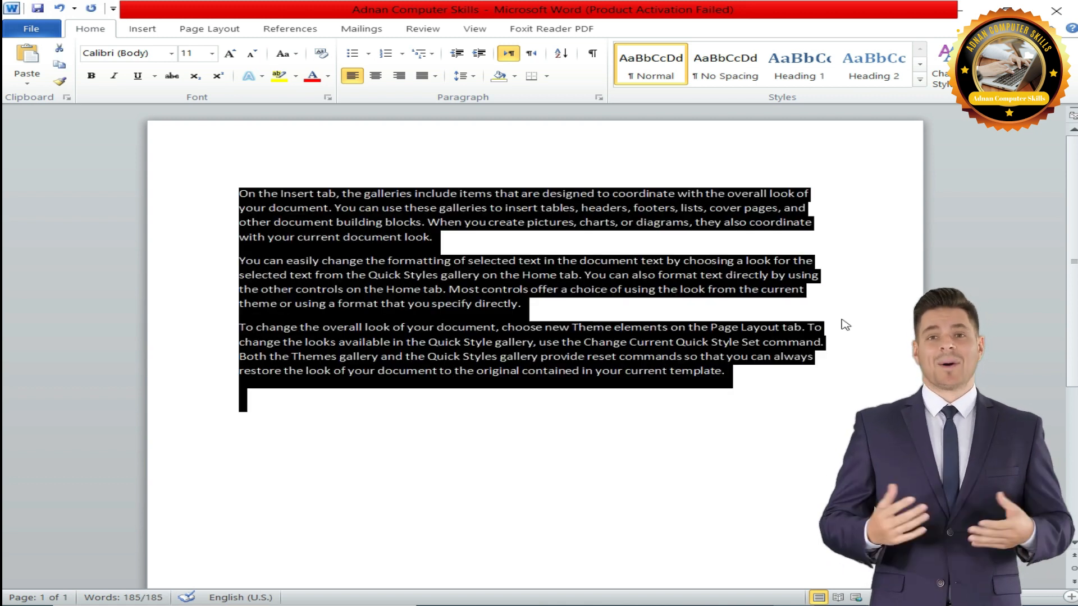
{"action": "key", "text": "Delete"}
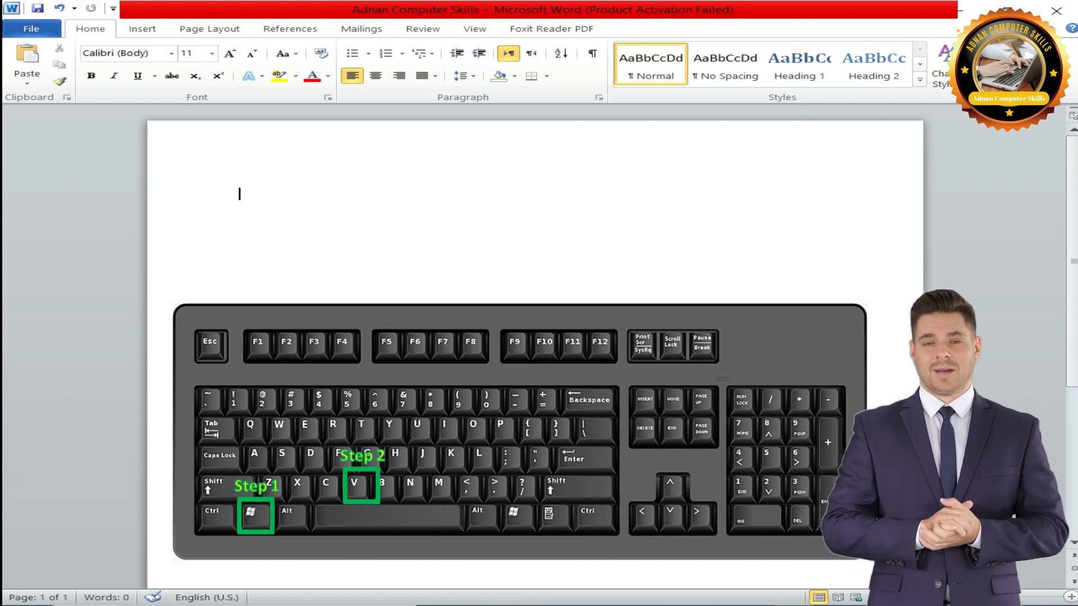
- Paste the "+Body CS" entry from the clipboard history twice, on two separate lines
{"action": "key", "text": "super+v"}
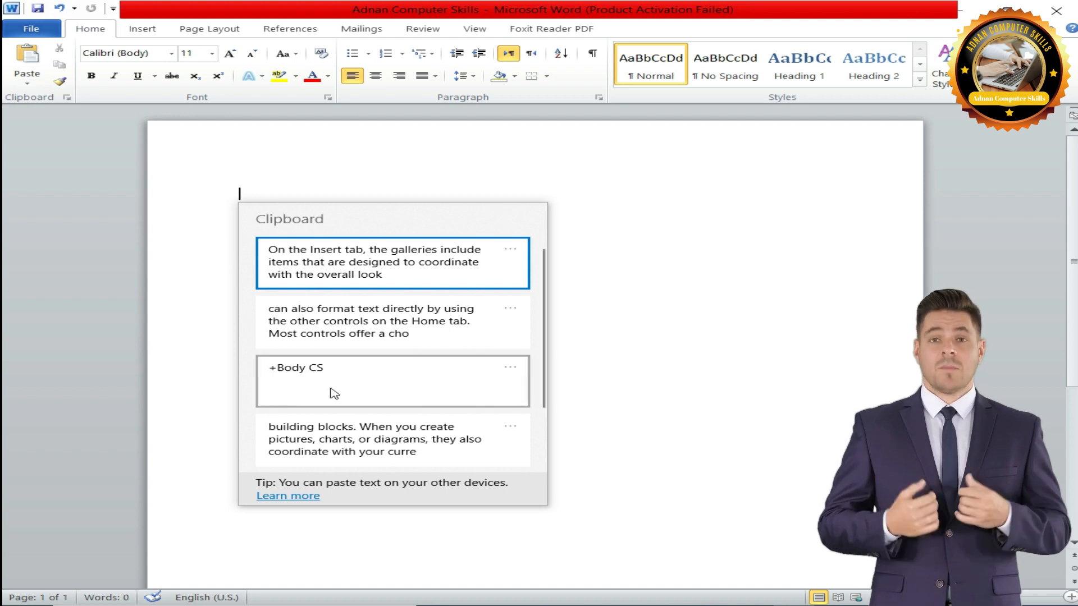
{"action": "scroll", "coordinate": [359, 387], "scroll_direction": "down", "scroll_amount": 3}
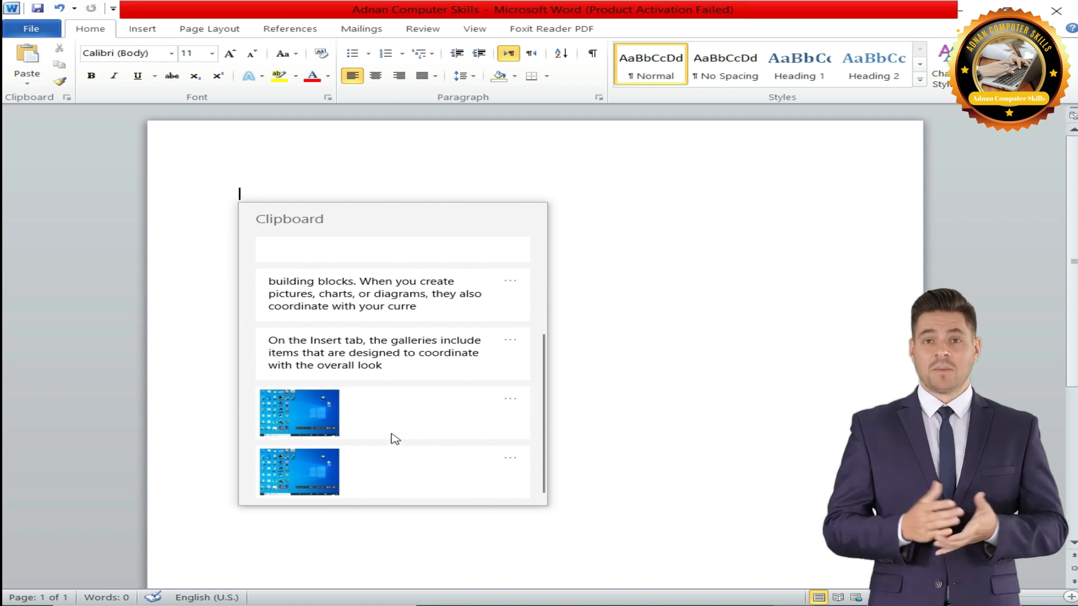
{"action": "scroll", "coordinate": [427, 381], "scroll_direction": "up", "scroll_amount": 3}
{"action": "scroll", "coordinate": [432, 334], "scroll_direction": "down", "scroll_amount": 3}
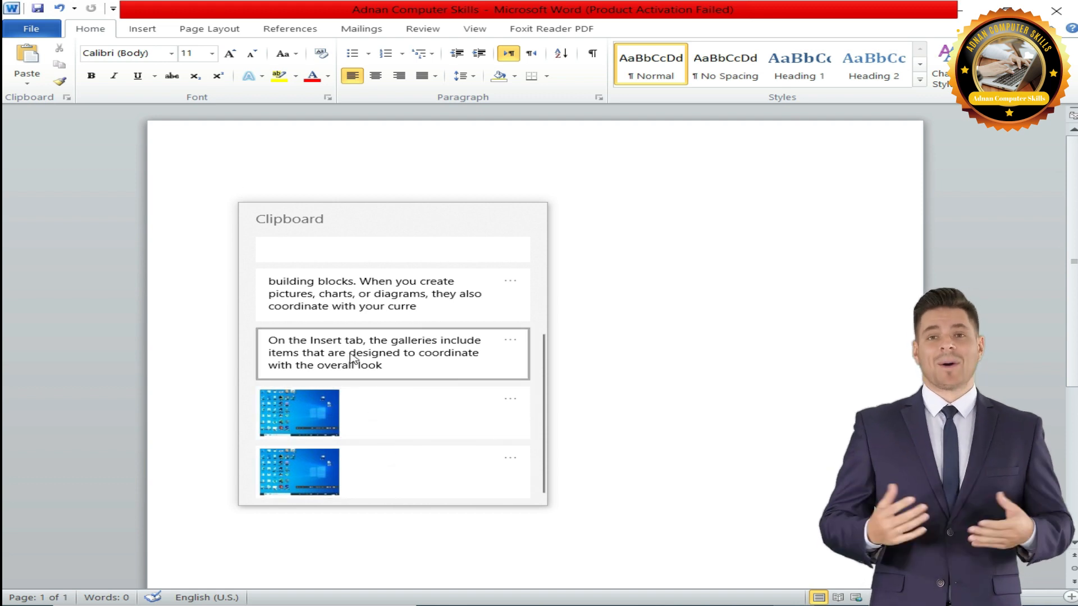
{"action": "scroll", "coordinate": [354, 365], "scroll_direction": "up", "scroll_amount": 3}
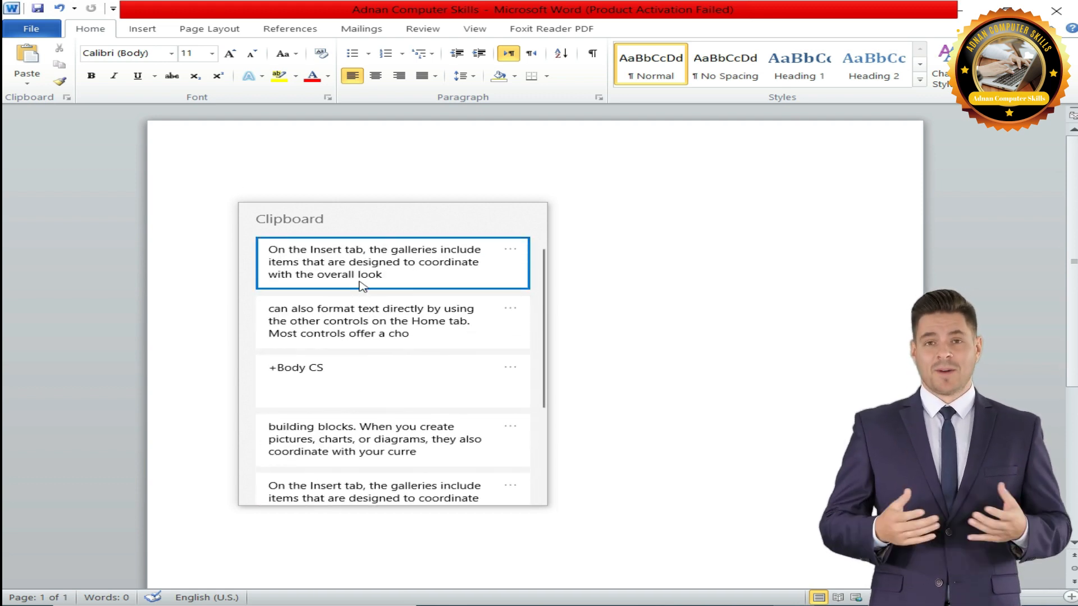
{"action": "left_click", "coordinate": [351, 386]}
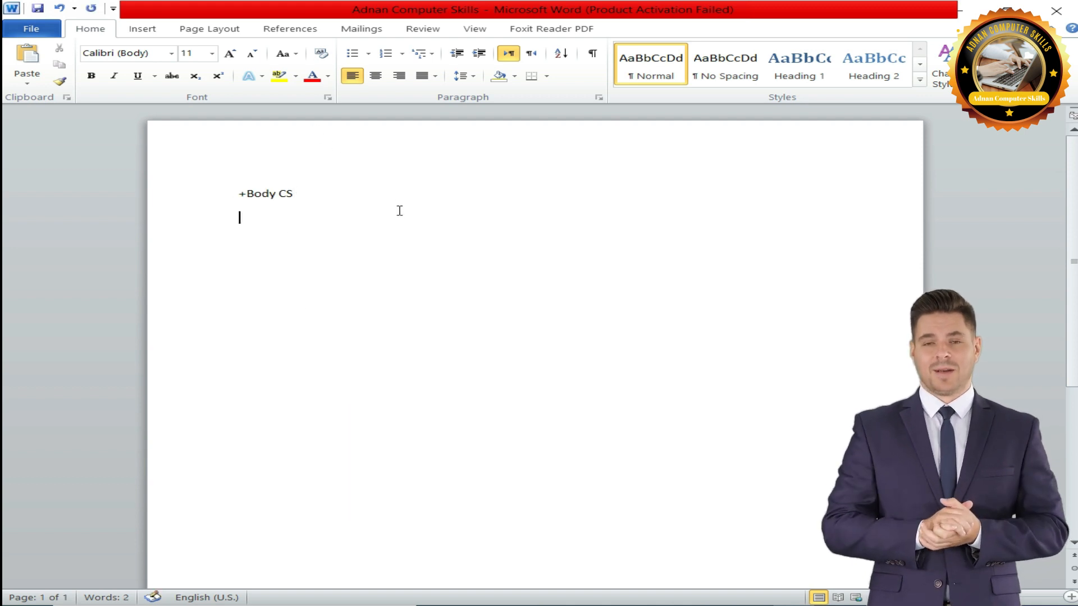
{"action": "key", "text": "Return"}
{"action": "key", "text": "super+v"}
{"action": "left_click", "coordinate": [385, 392]}
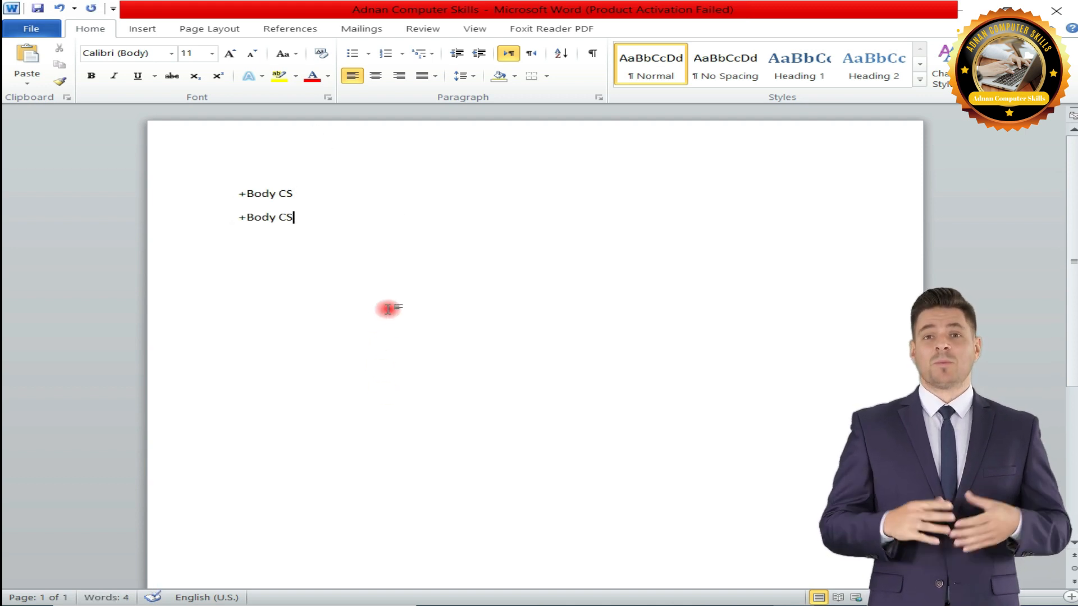
- Paste the full sample text and the "building blocks" passage from the clipboard history below the existing lines
{"action": "key", "text": "Return"}
{"action": "key", "text": "super+v"}
{"action": "left_click", "coordinate": [329, 320]}
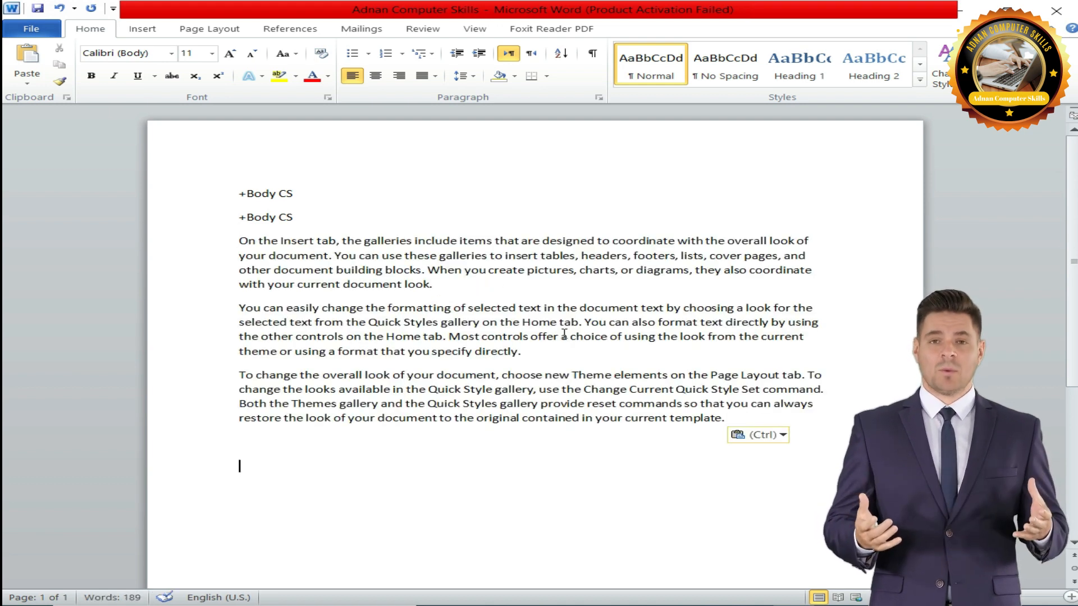
{"action": "key", "text": "super+v"}
{"action": "left_click", "coordinate": [403, 397]}
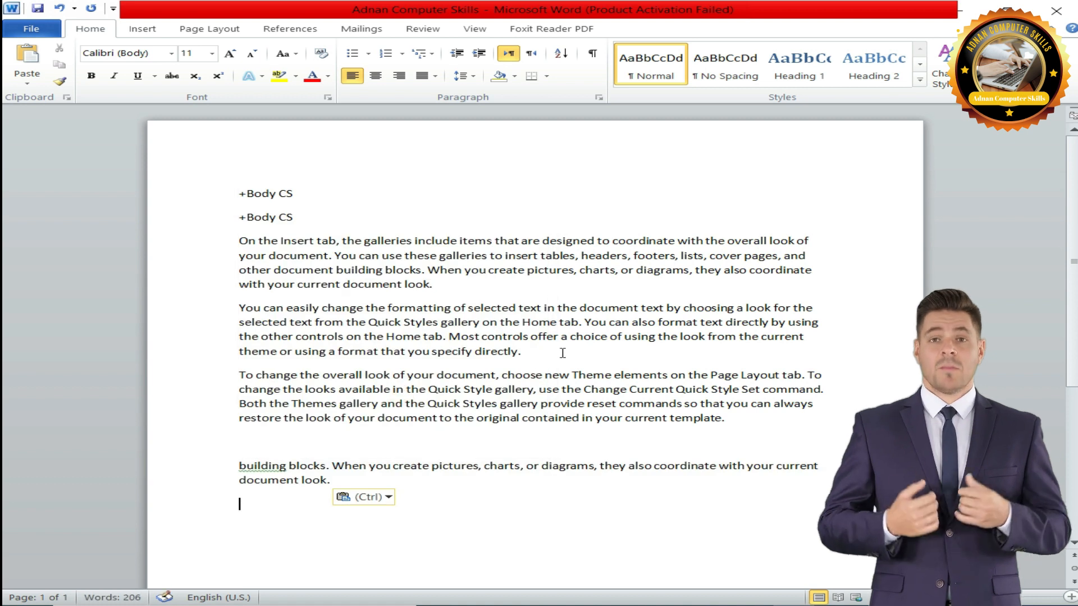
- Delete all the text and close the document without saving the changes
{"action": "key", "text": "ctrl+a"}
{"action": "key", "text": "Delete"}
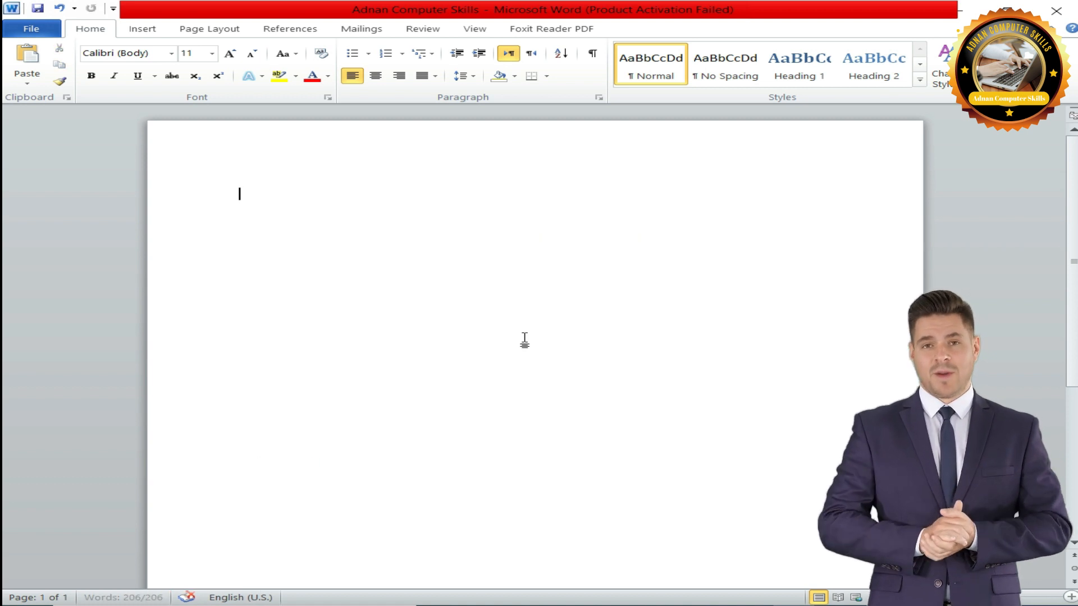
{"action": "left_click", "coordinate": [1056, 12]}
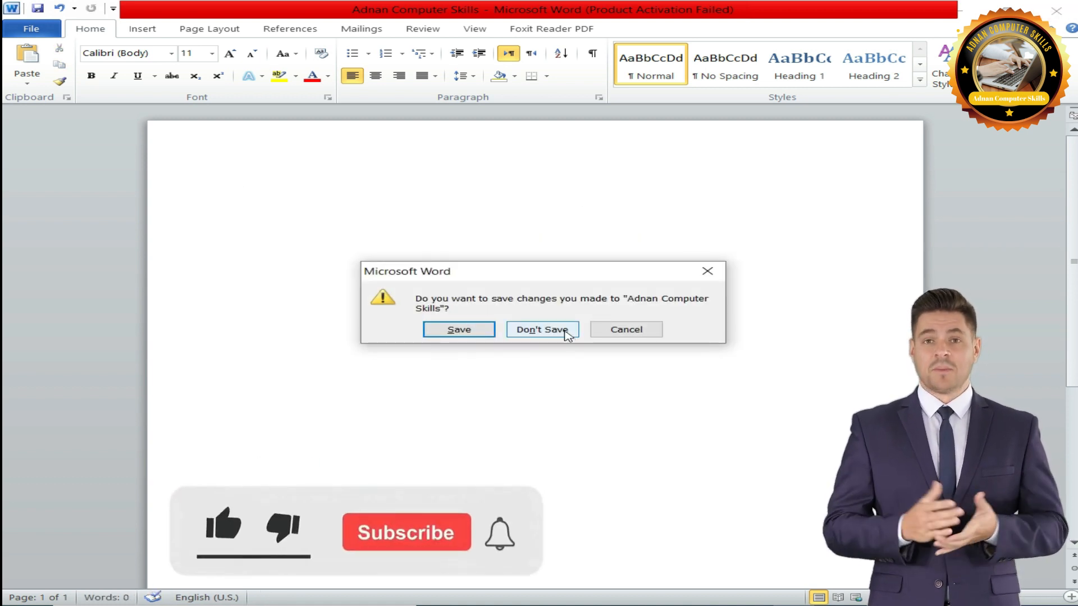
{"action": "left_click", "coordinate": [553, 329]}
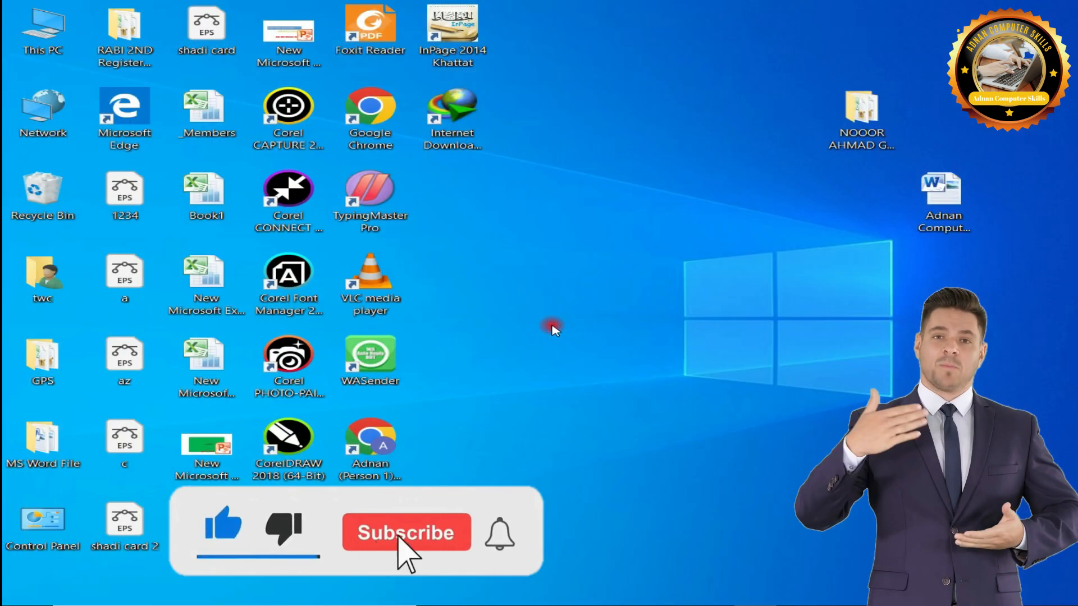
- Open Local Disk (F:) from This PC in File Explorer, select all its items and clear the selection
{"action": "double_click", "coordinate": [41, 25]}
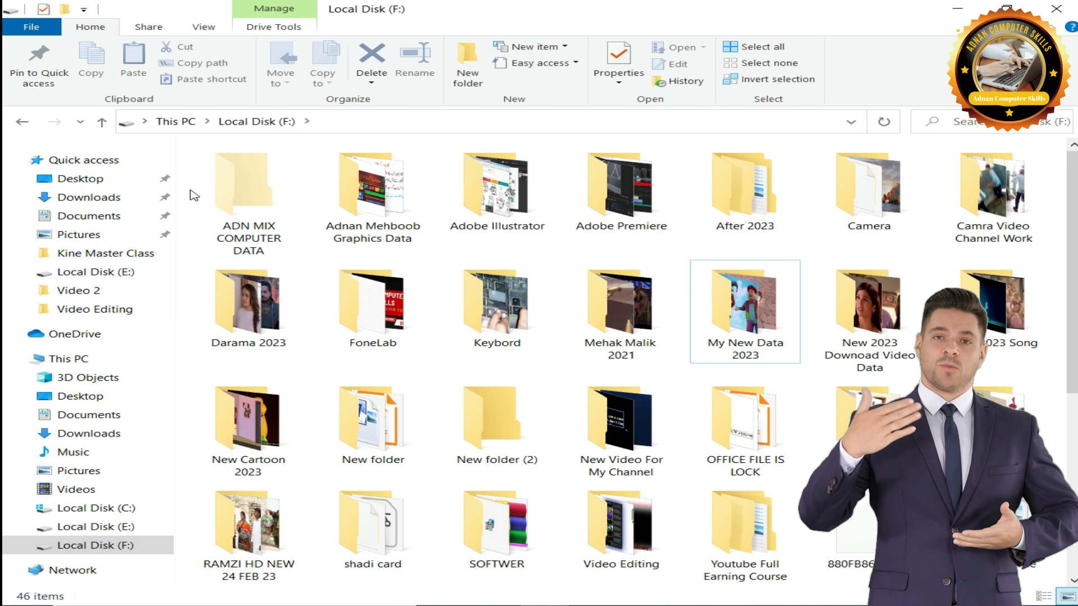
{"action": "left_click", "coordinate": [303, 210]}
{"action": "key", "text": "ctrl+a"}
{"action": "scroll", "coordinate": [617, 320], "scroll_direction": "down", "scroll_amount": 5}
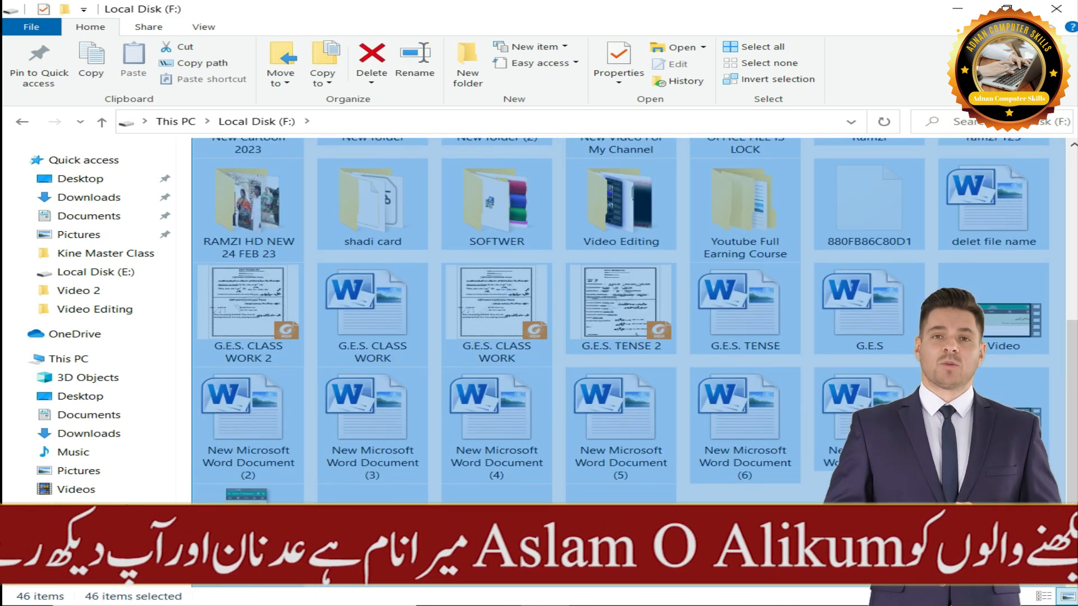
{"action": "left_click", "coordinate": [1059, 440]}
{"action": "left_click_drag", "start_coordinate": [1072, 439], "coordinate": [1031, 257]}
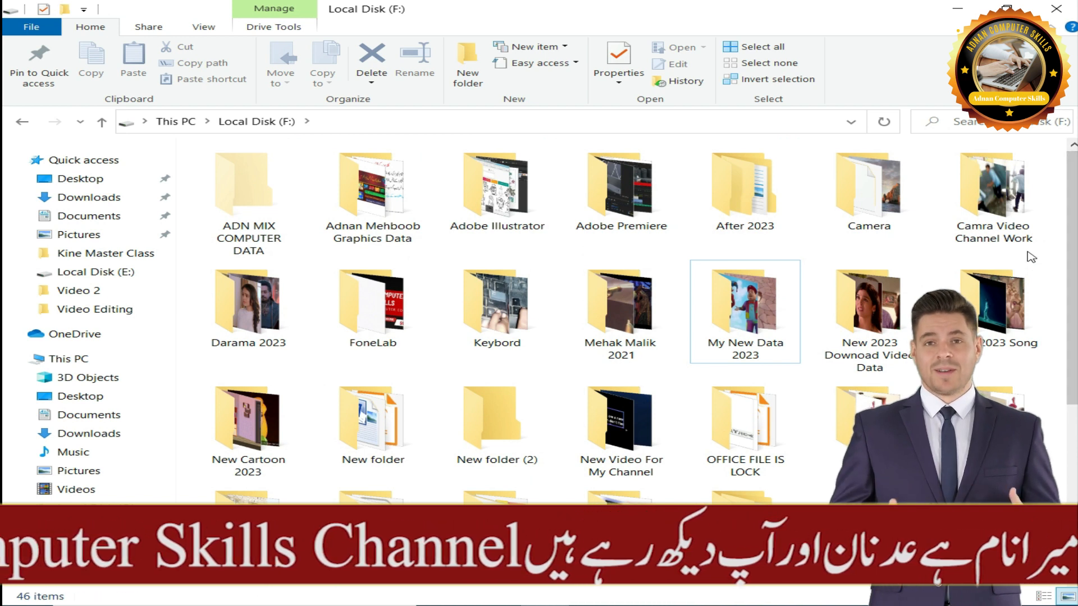